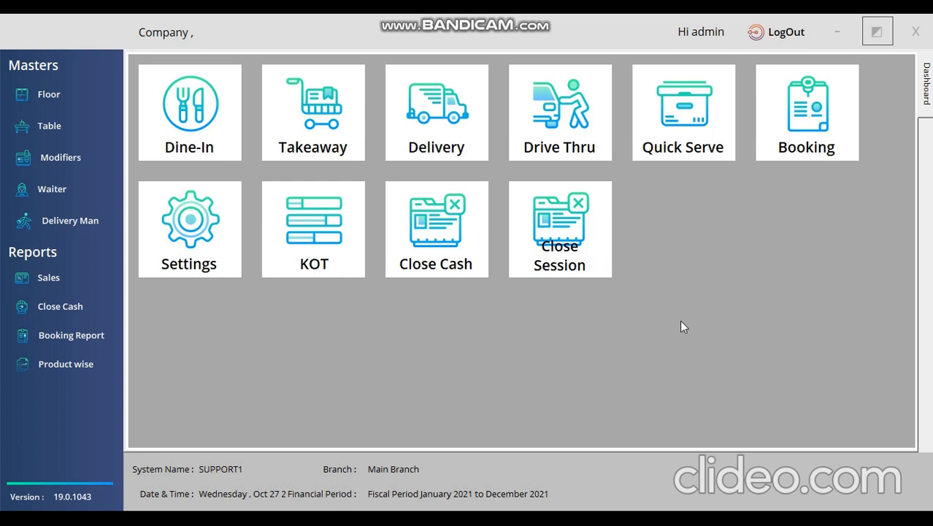
# Exit the restaurant POS screen to reach the atACC ERP main dashboard.
pyautogui.click(69, 126)
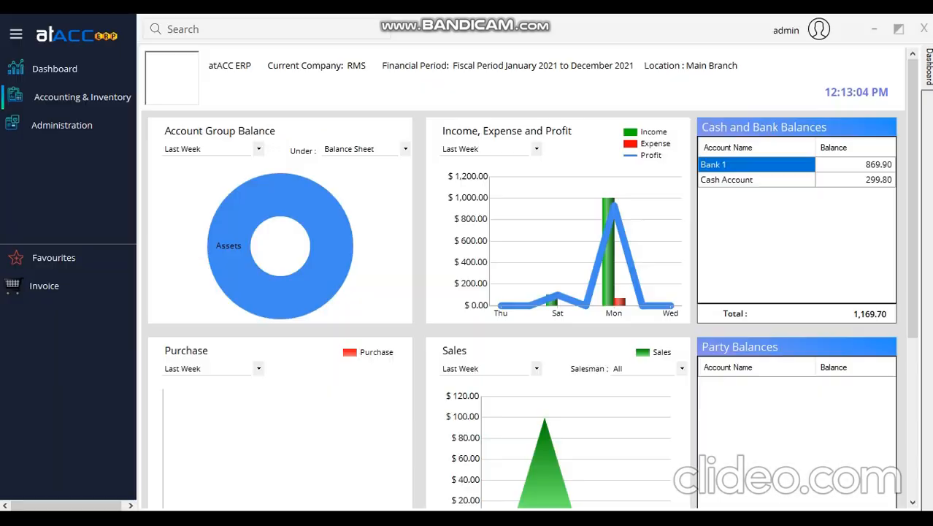
# Search the product groups and open the existing Fast Food group (PG2), then close the form.
pyautogui.click(93, 94)
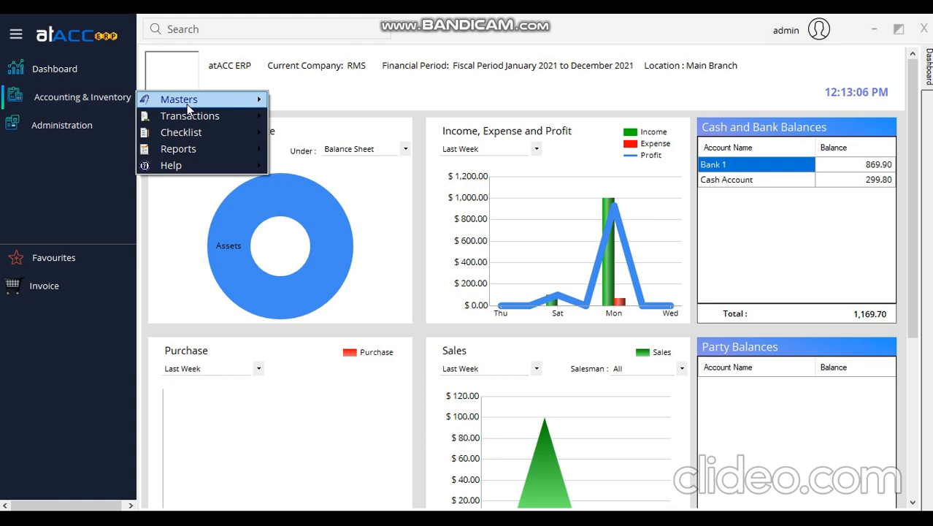
pyautogui.moveTo(187, 103)
pyautogui.click(314, 167)
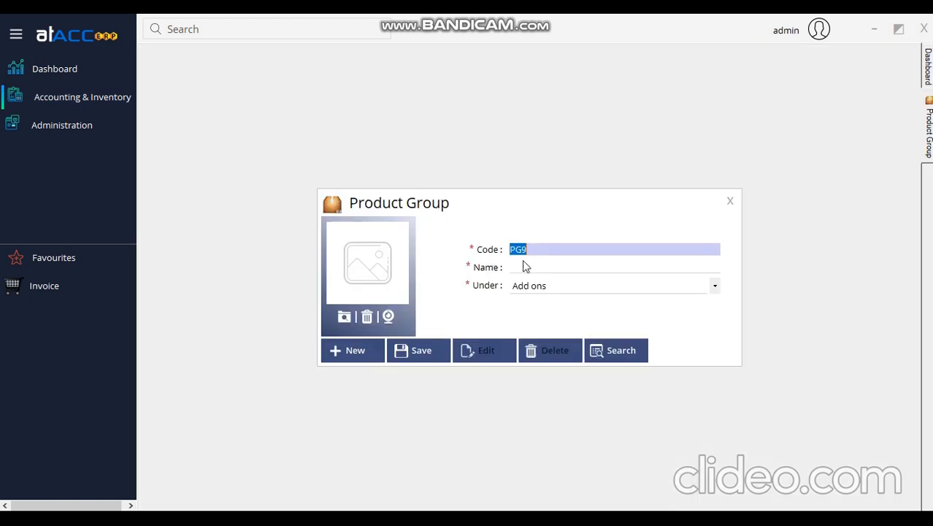
pyautogui.click(522, 267)
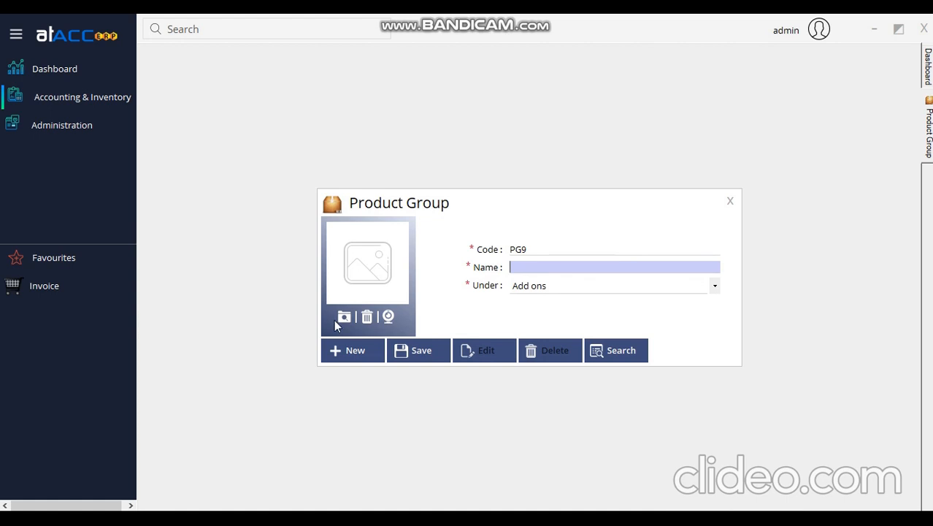
pyautogui.click(633, 353)
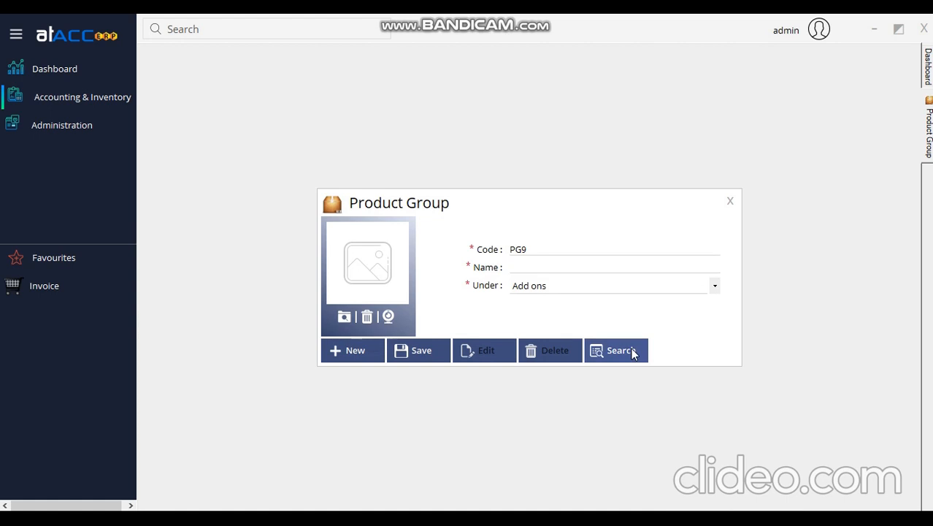
pyautogui.doubleClick(459, 258)
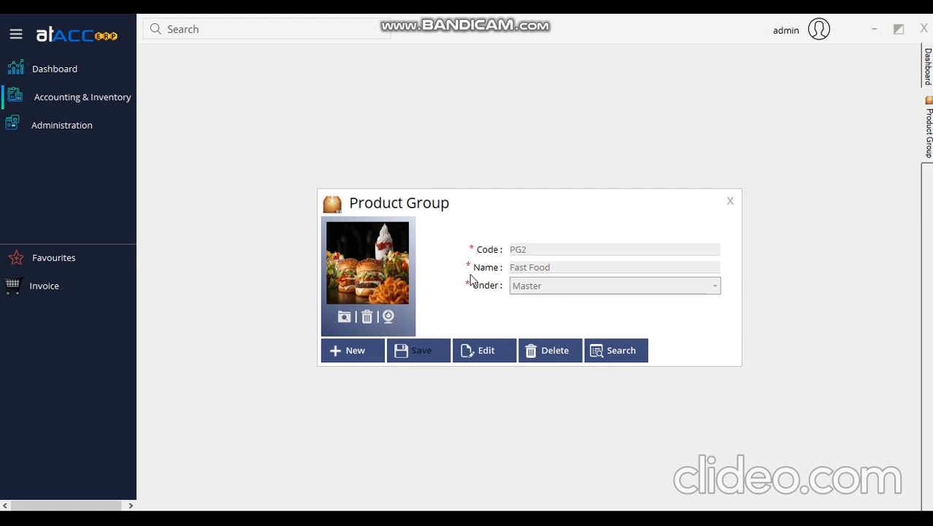
pyautogui.click(730, 201)
pyautogui.click(82, 96)
# Open the Product master form and toggle the Menu Item mark on and back off.
pyautogui.moveTo(197, 105)
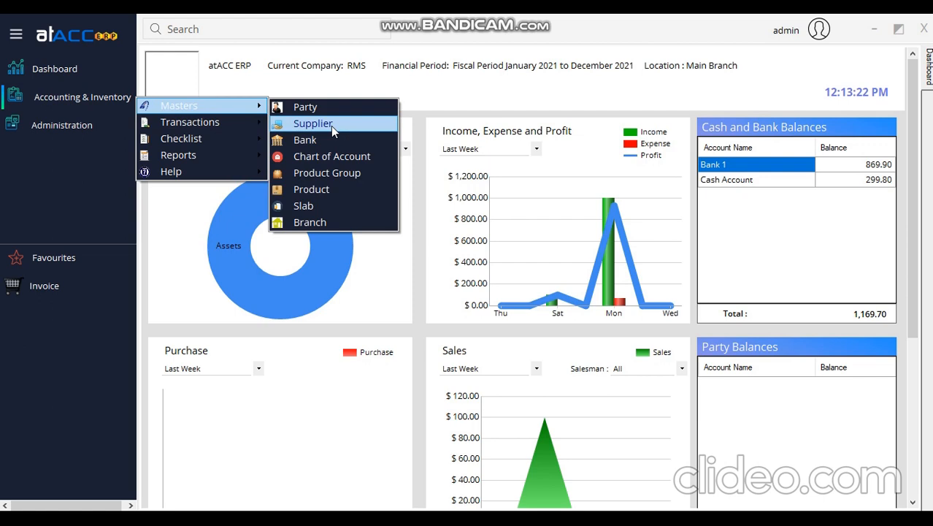
pyautogui.click(332, 189)
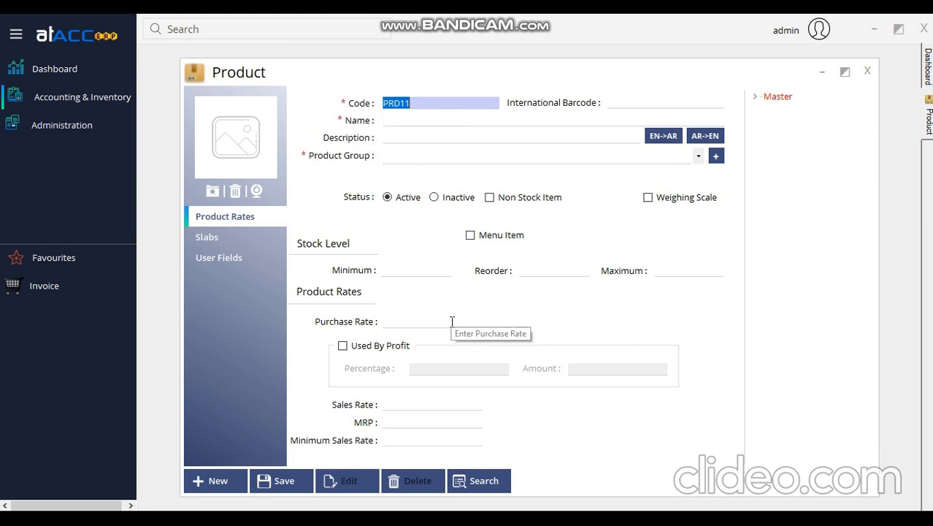
pyautogui.click(470, 236)
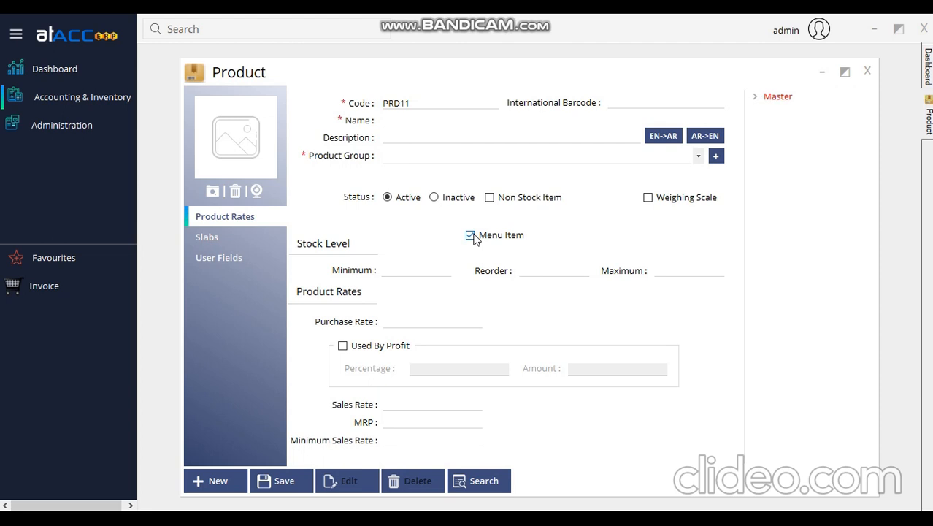
pyautogui.click(471, 236)
# Load Chicken shawarma (PRD10, rate 100) from the Shawarma group, then close the Product window.
pyautogui.click(755, 98)
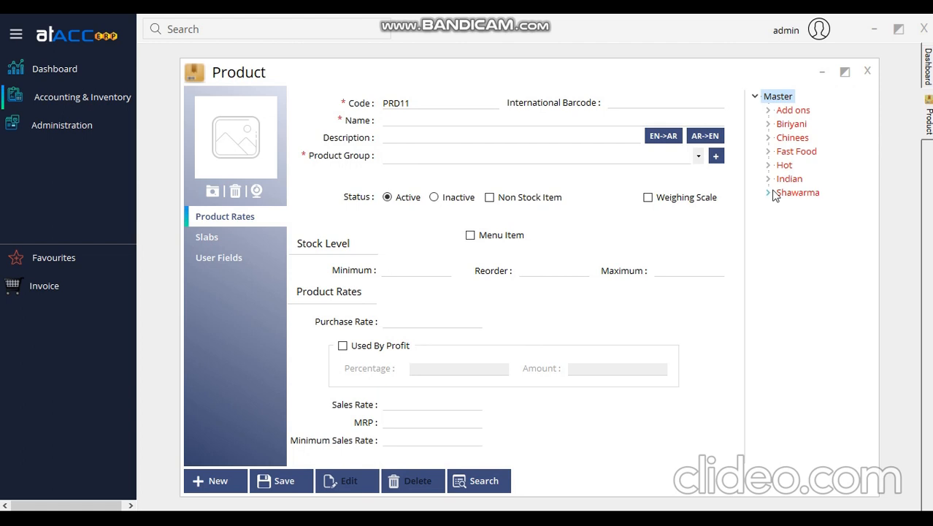
pyautogui.click(772, 193)
pyautogui.click(825, 206)
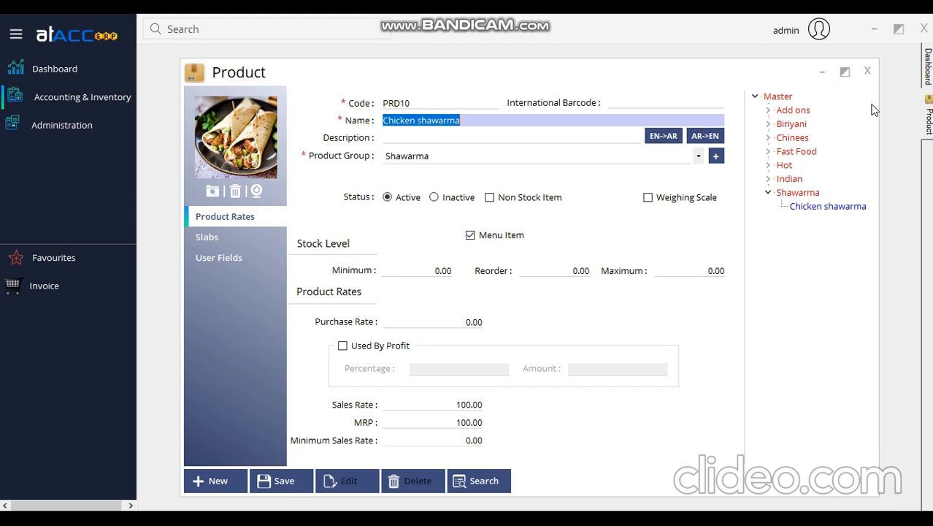
pyautogui.click(868, 71)
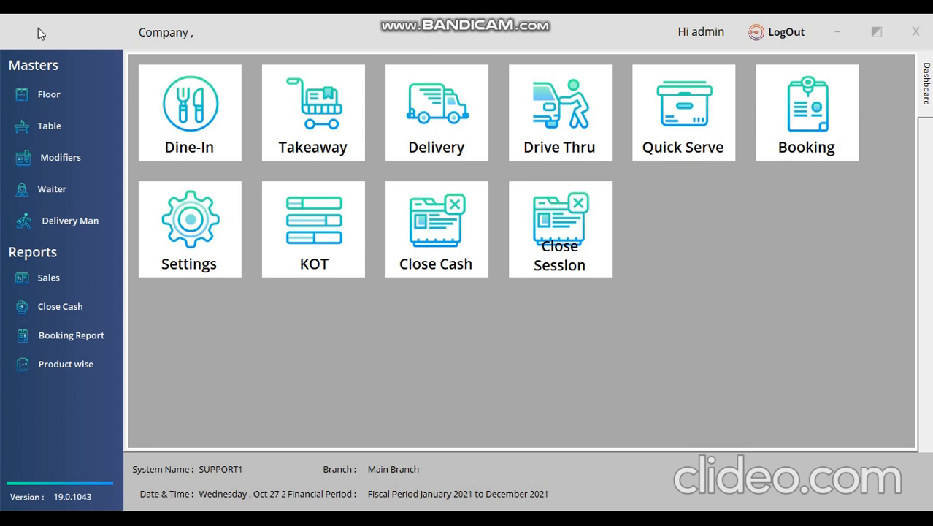
pyautogui.click(71, 94)
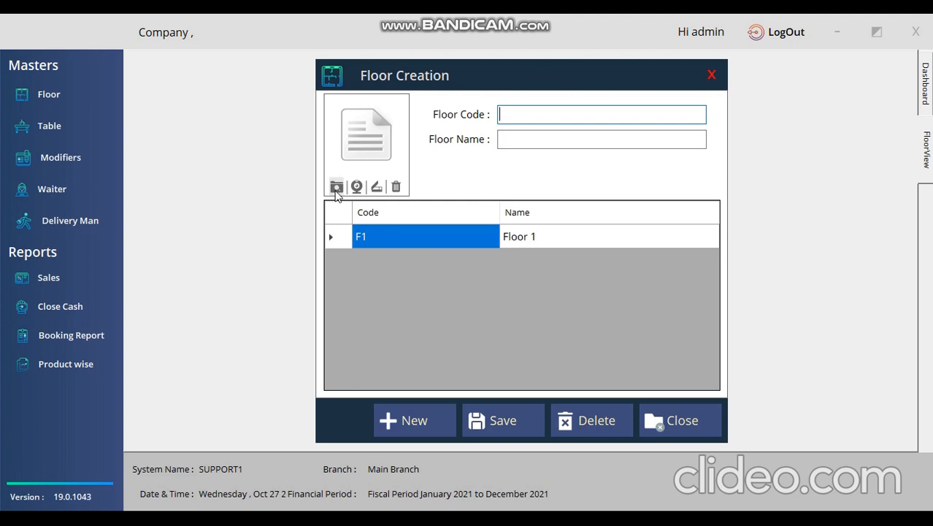
pyautogui.click(384, 236)
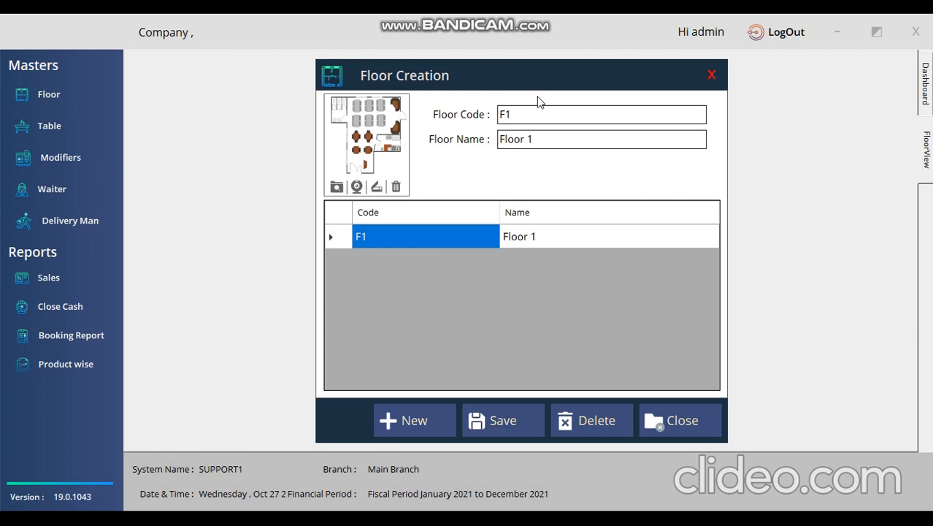
pyautogui.click(710, 75)
pyautogui.click(59, 124)
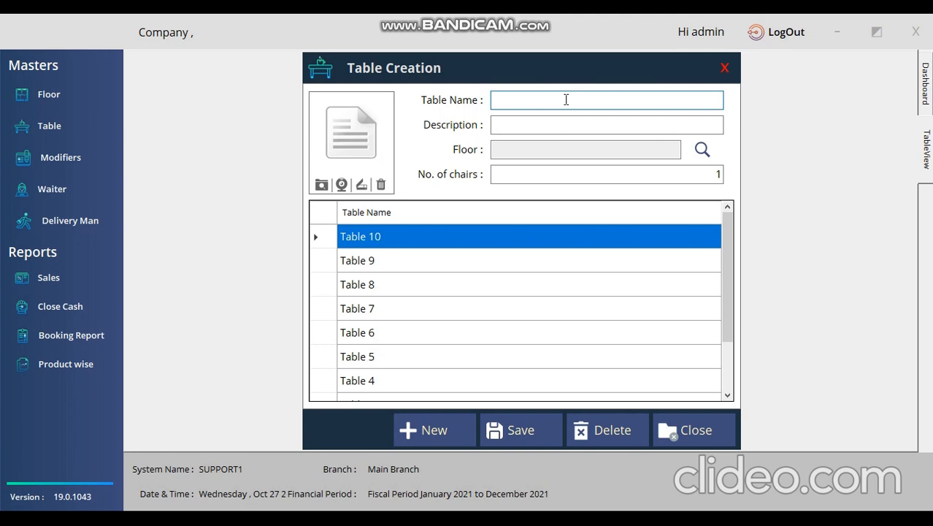
pyautogui.click(709, 151)
pyautogui.click(641, 96)
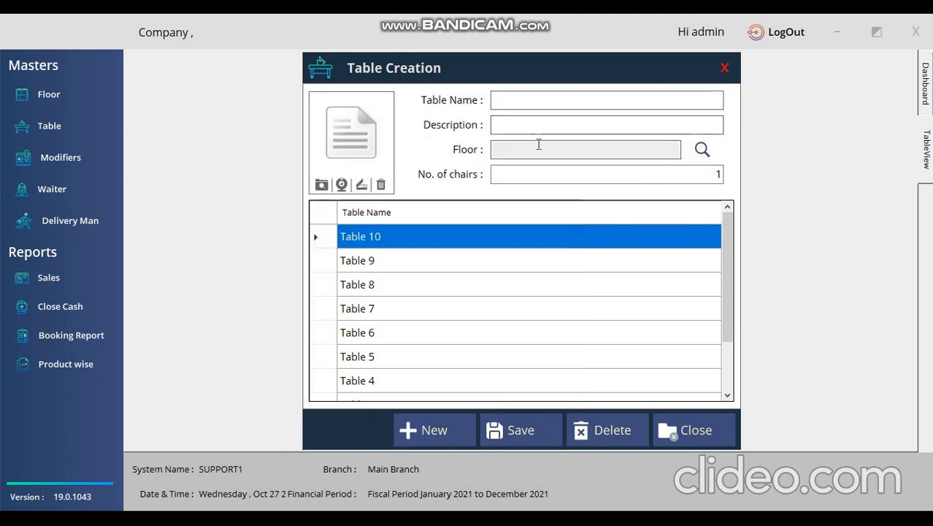
pyautogui.click(687, 177)
pyautogui.click(449, 243)
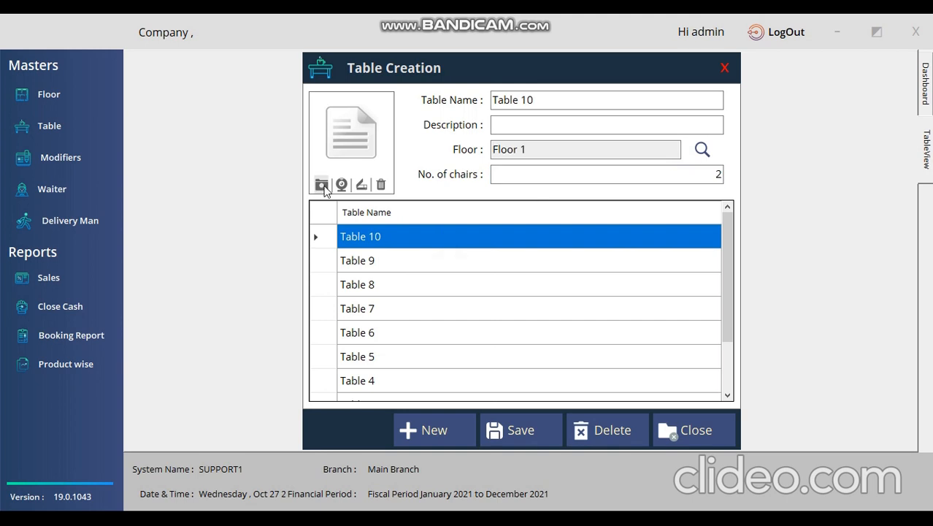
pyautogui.click(725, 67)
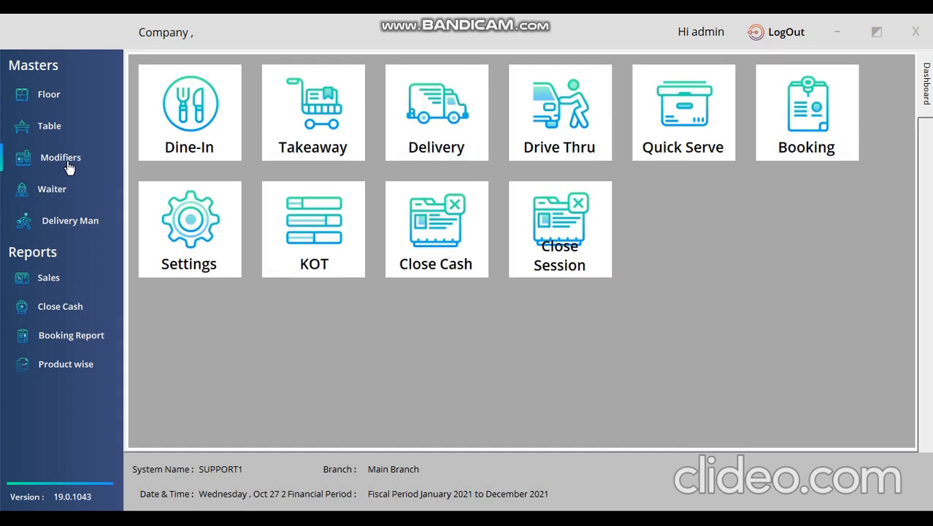
pyautogui.click(66, 164)
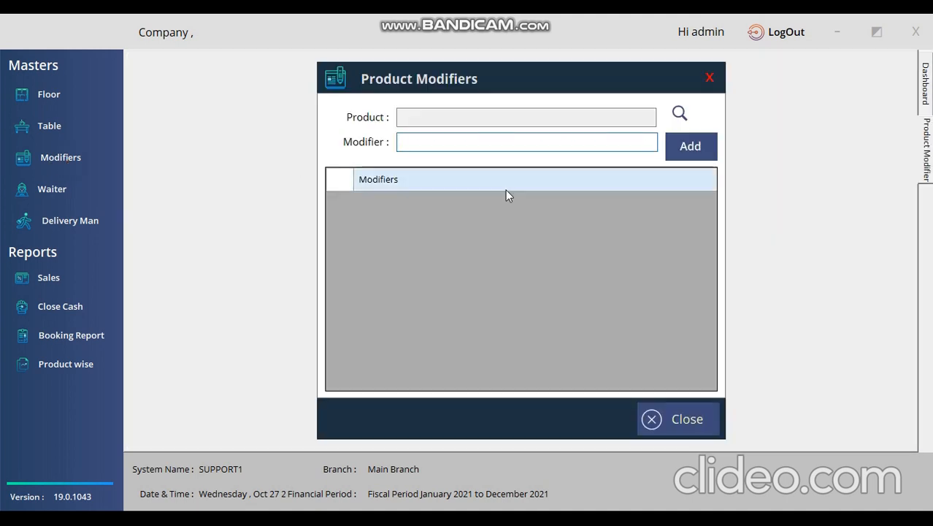
pyautogui.click(679, 115)
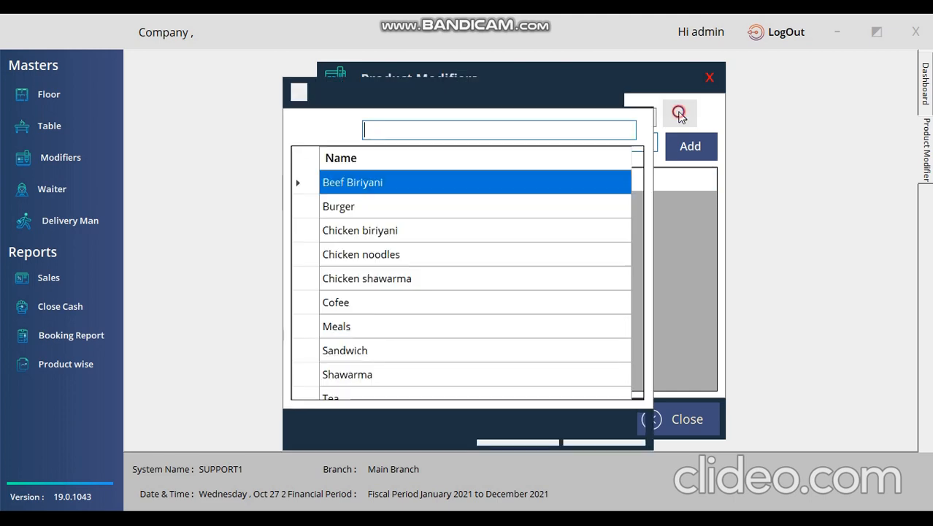
pyautogui.click(441, 279)
pyautogui.doubleClick(442, 280)
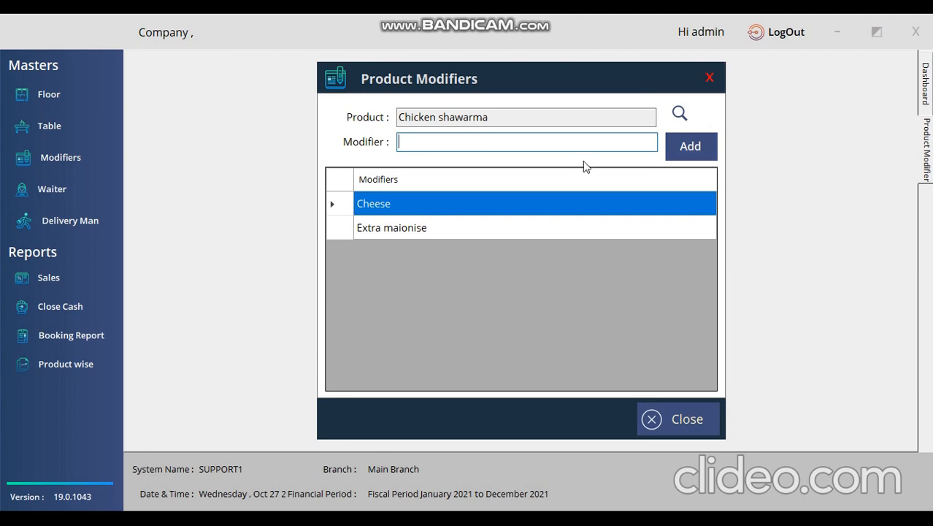
pyautogui.click(714, 75)
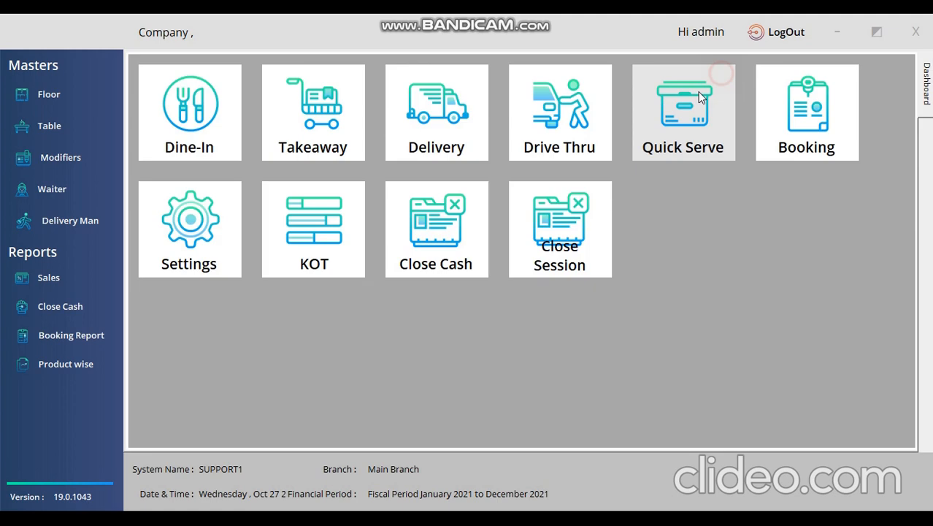
pyautogui.click(120, 199)
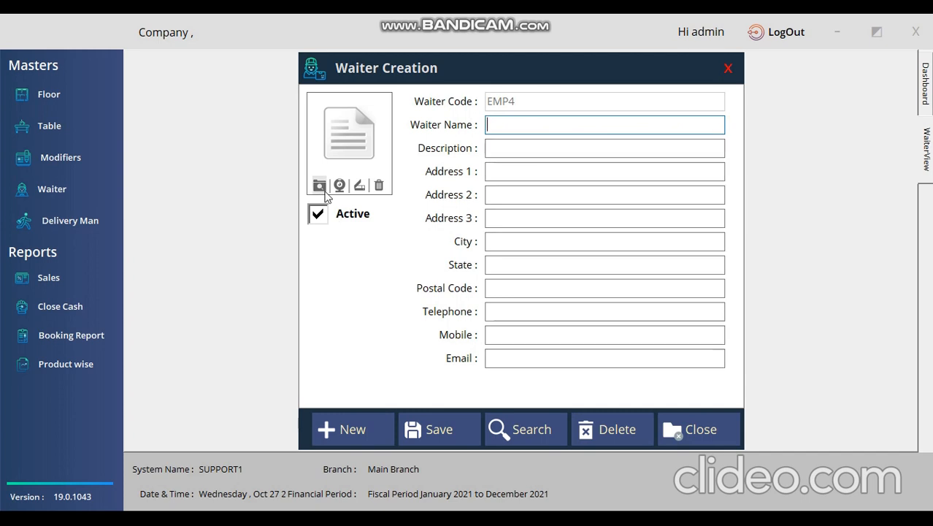
pyautogui.click(533, 429)
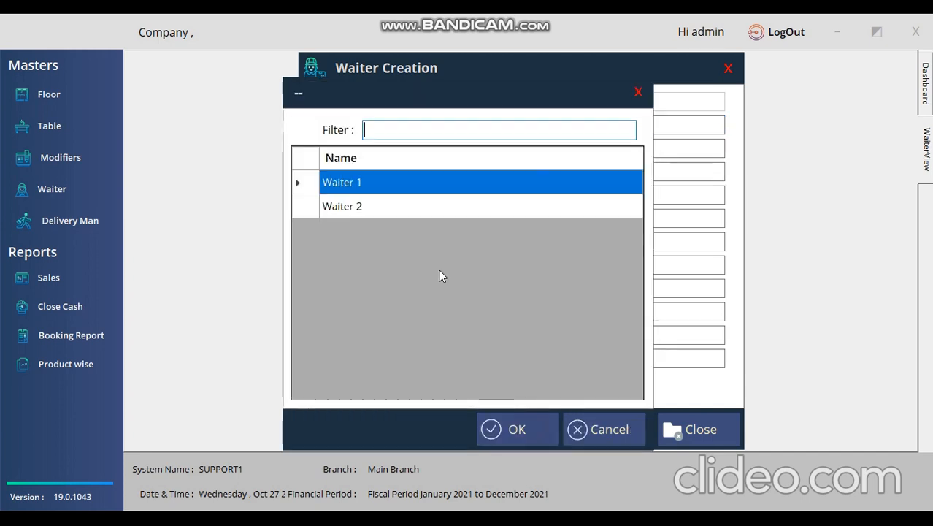
pyautogui.doubleClick(386, 185)
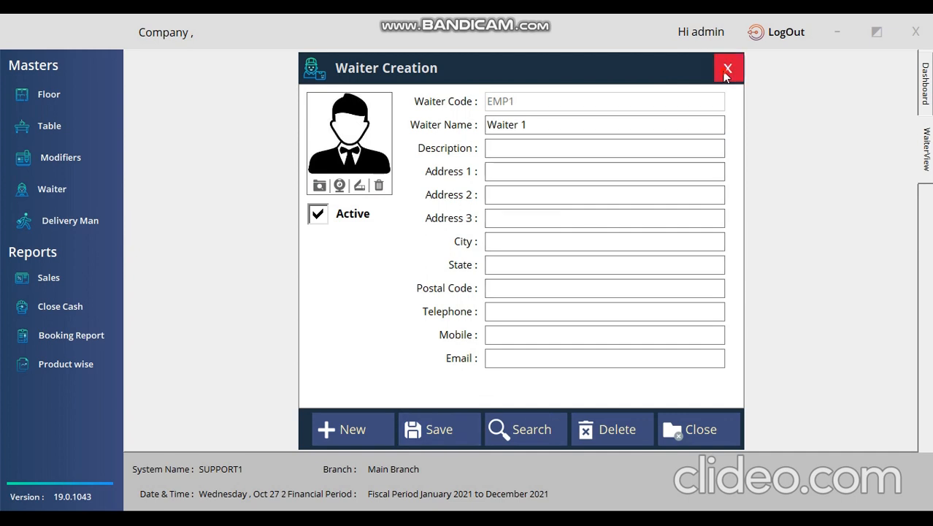
pyautogui.click(728, 68)
pyautogui.click(66, 221)
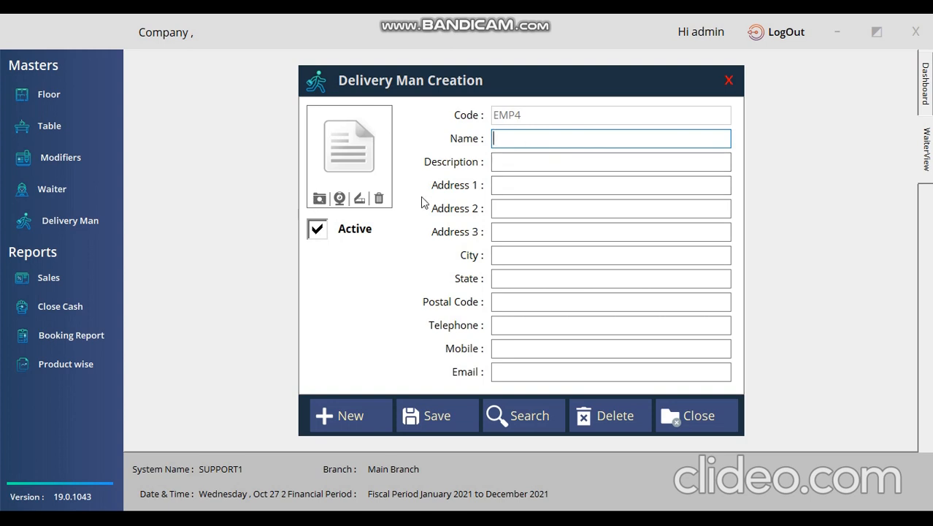
pyautogui.click(516, 416)
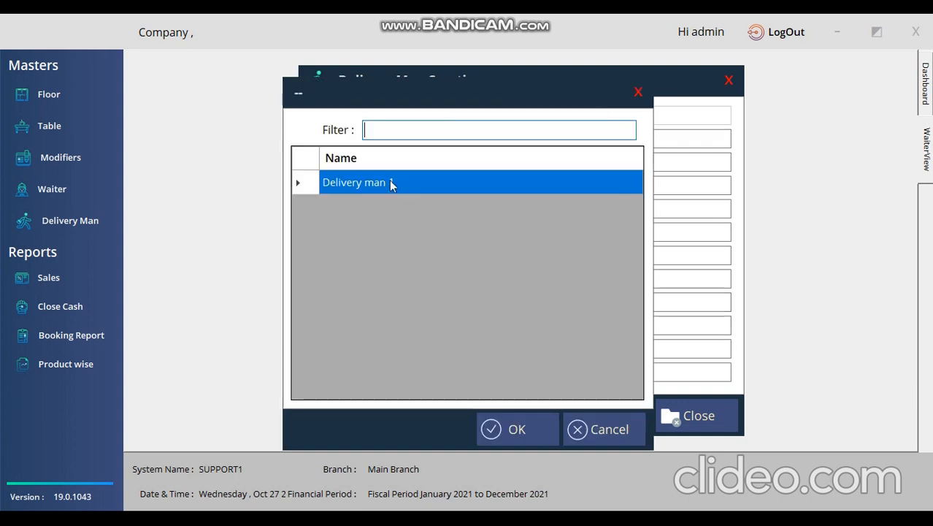
pyautogui.click(638, 92)
pyautogui.click(729, 82)
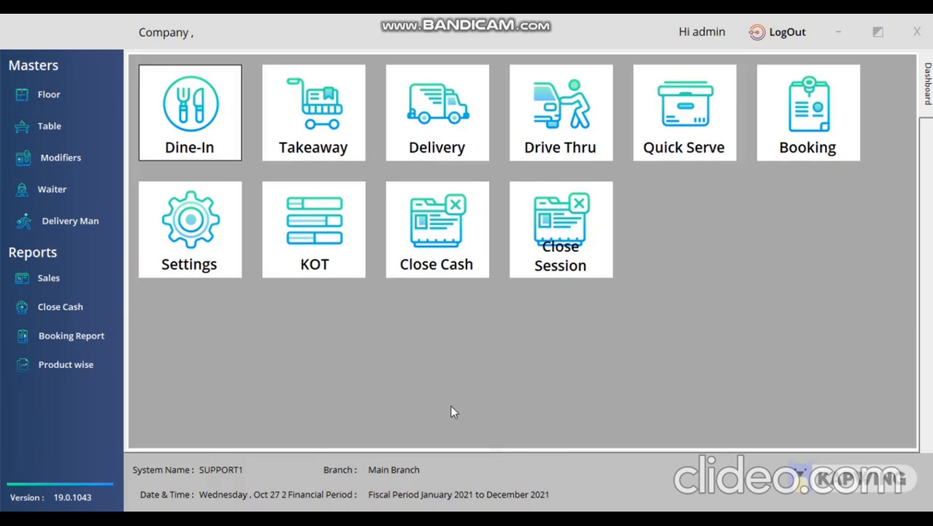
# Start dine-in order SI12 on Table 1 with 2 guests from the floor plan.
pyautogui.click(204, 130)
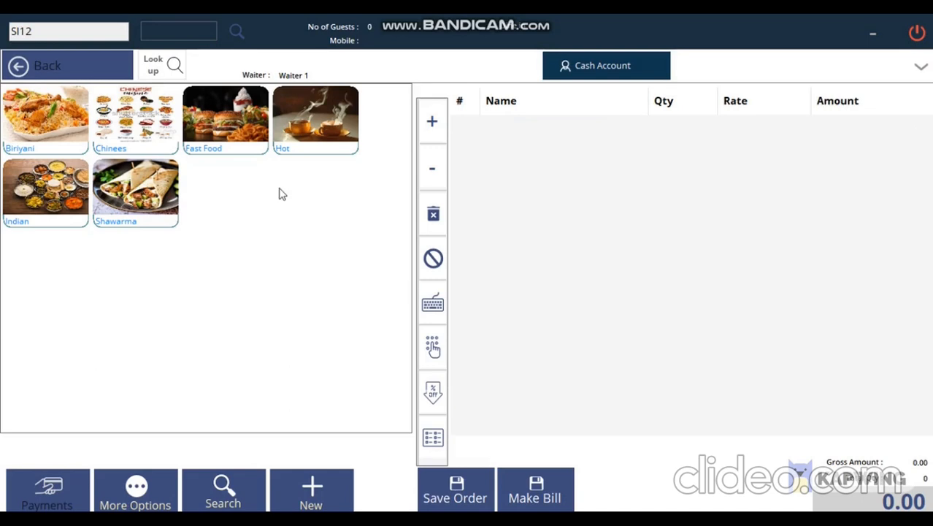
pyautogui.click(237, 33)
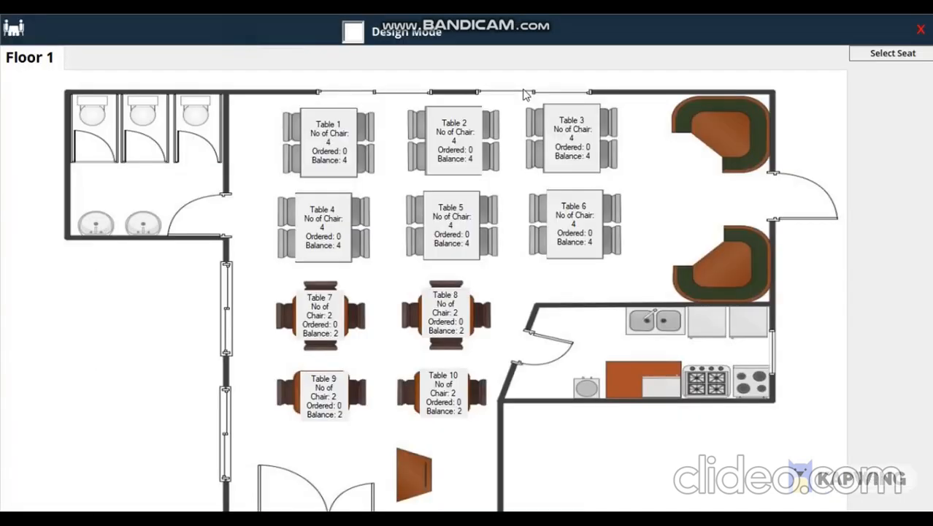
pyautogui.click(337, 150)
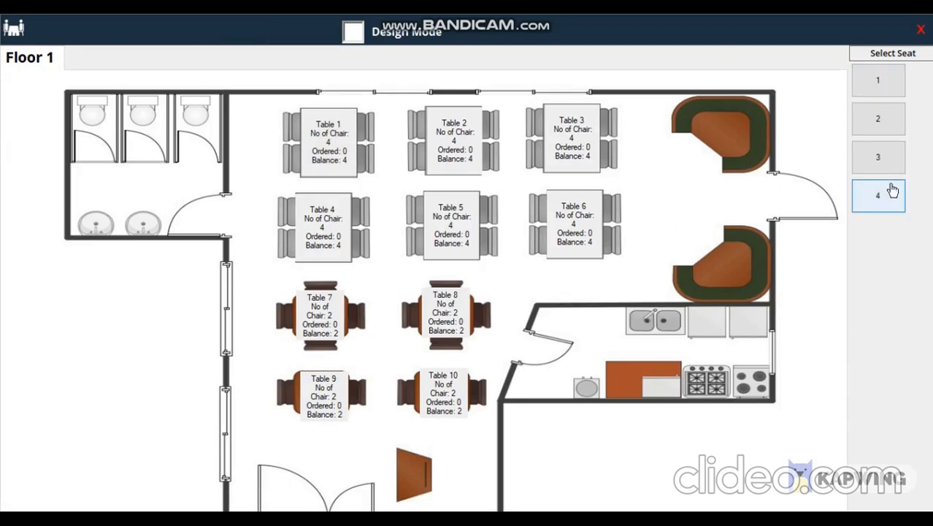
pyautogui.click(892, 118)
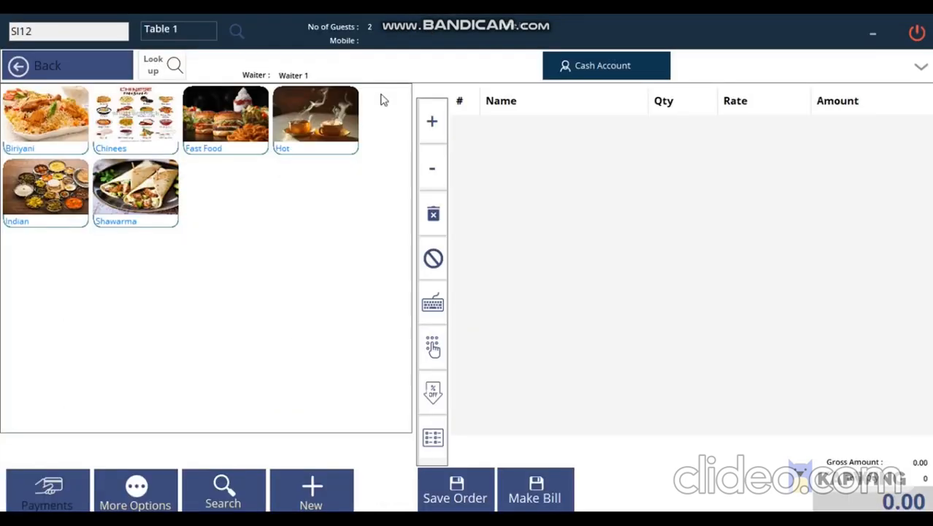
# Add a Beef Biriyani and a Chicken shawarma with Cheese to the order.
pyautogui.click(40, 138)
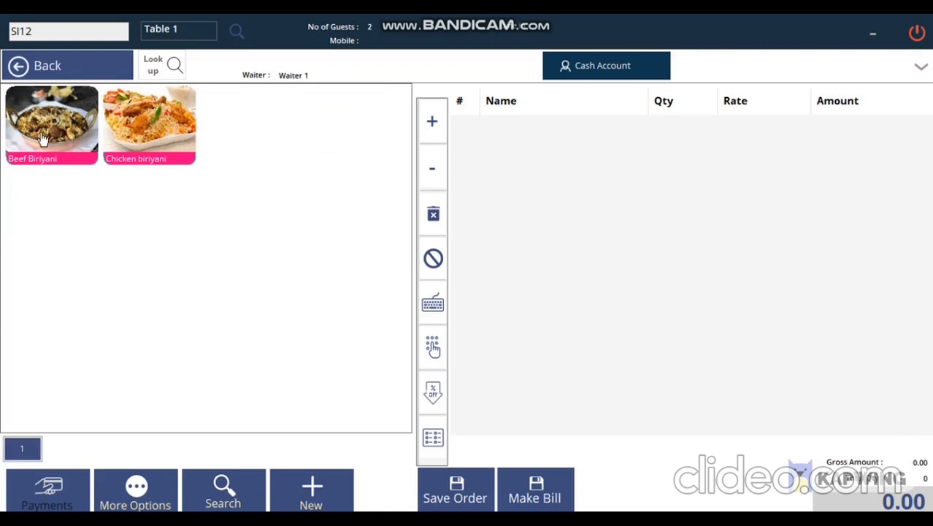
pyautogui.click(68, 129)
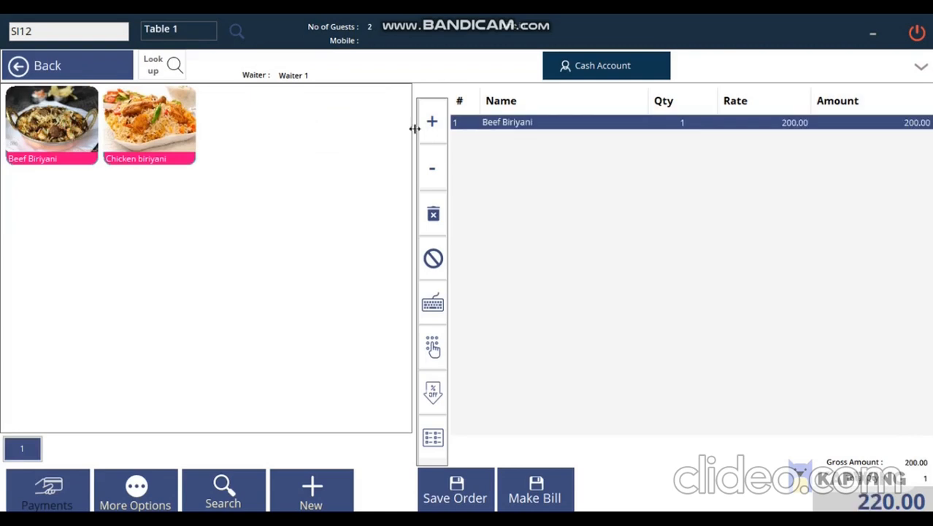
pyautogui.click(103, 67)
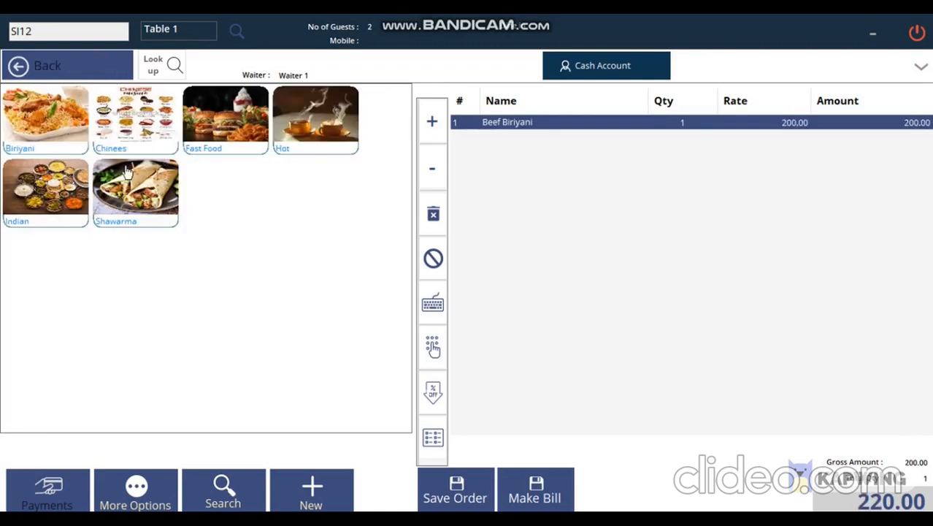
pyautogui.click(122, 199)
pyautogui.click(45, 135)
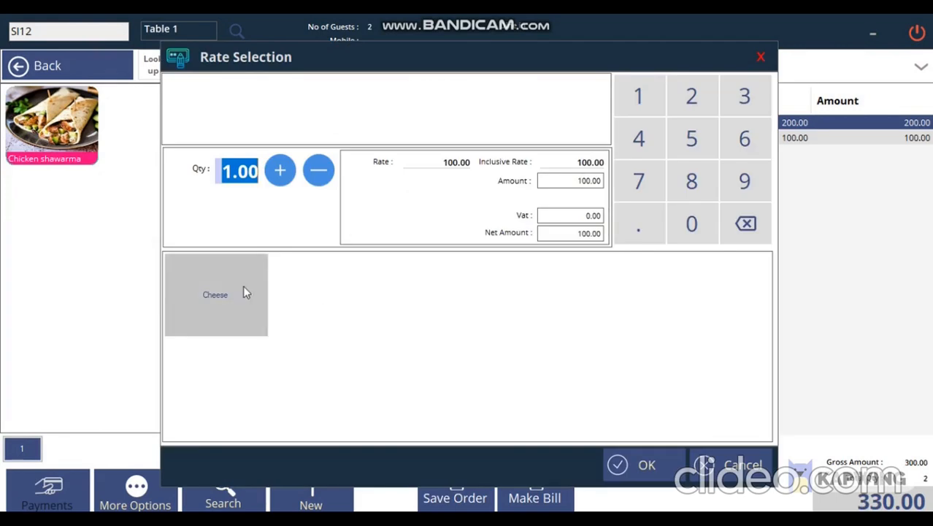
pyautogui.click(226, 299)
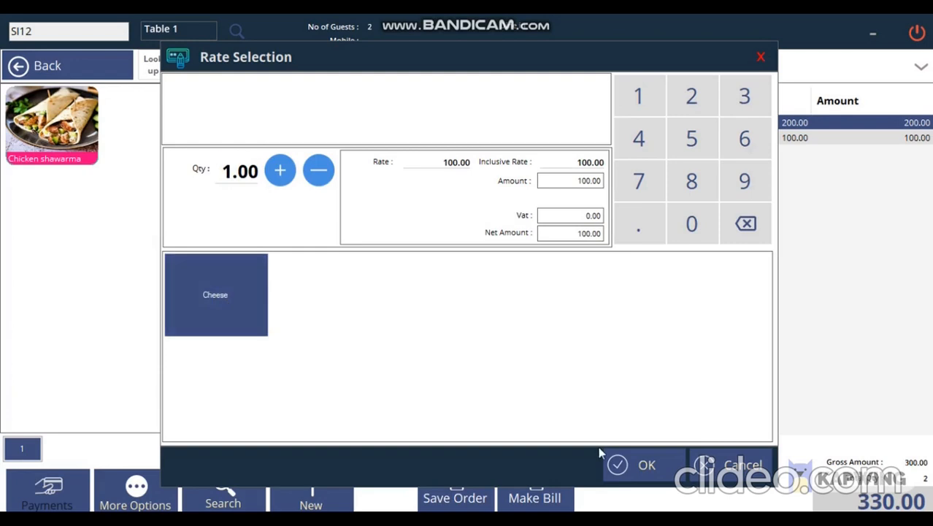
pyautogui.click(617, 461)
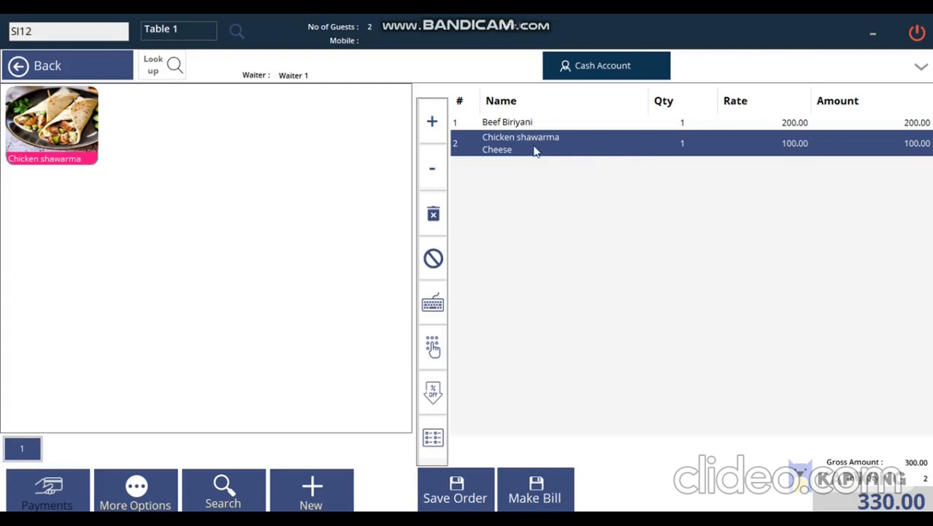
# Raise the shawarma quantity to 5 and remove the Beef Biriyani, totalling 550.00.
pyautogui.click(432, 122)
pyautogui.click(431, 124)
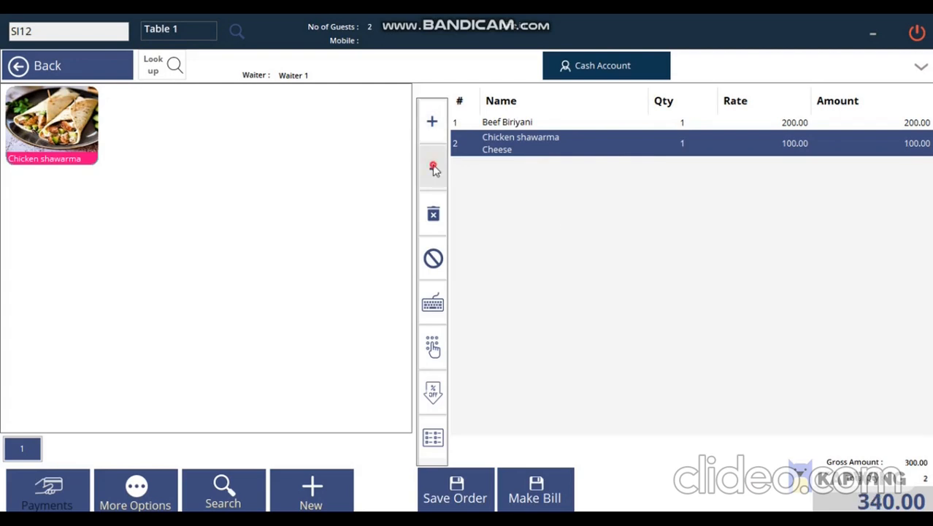
pyautogui.click(432, 125)
pyautogui.click(431, 124)
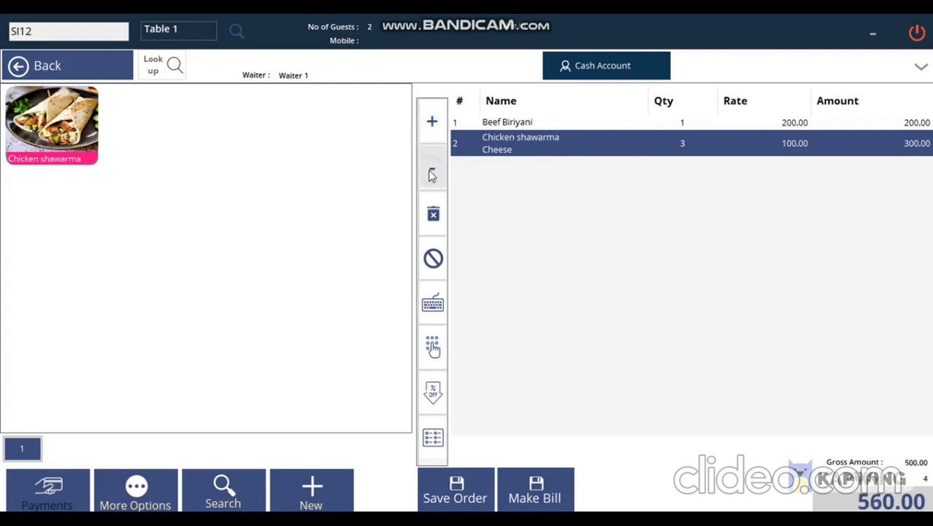
pyautogui.click(478, 124)
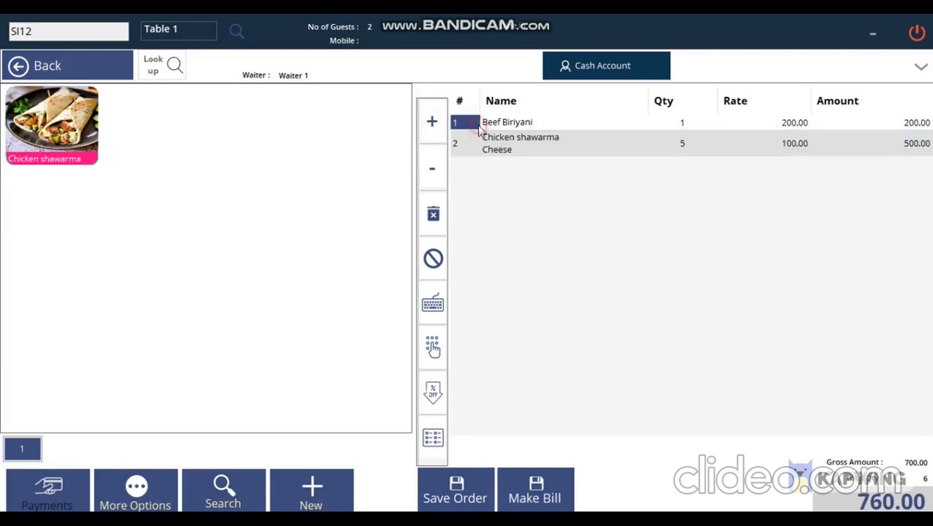
pyautogui.click(433, 214)
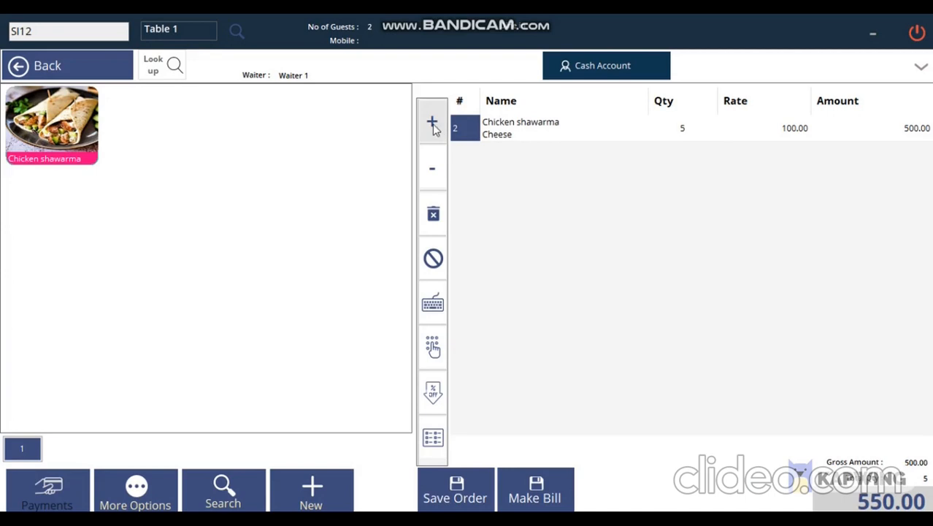
pyautogui.click(83, 67)
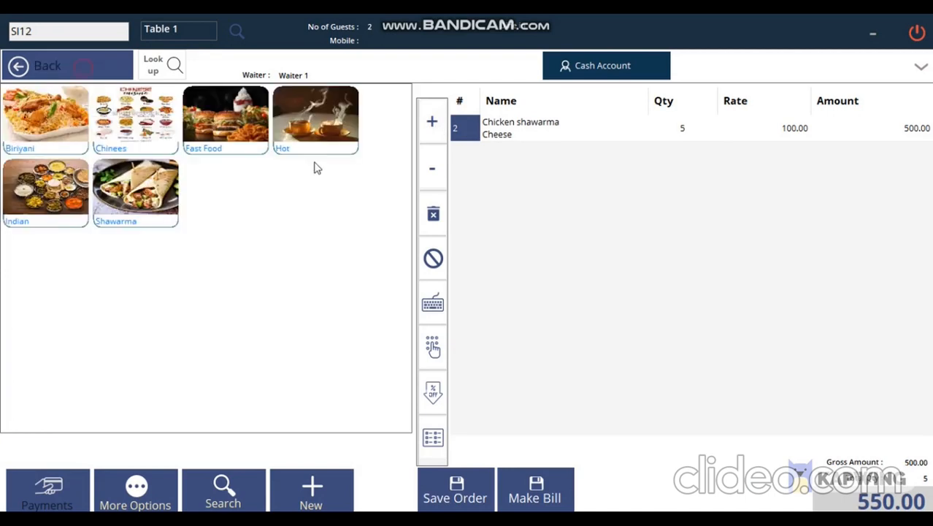
# Add a Cofee at 12 and save order SI12, showing the 6-item KOT preview.
pyautogui.click(286, 135)
pyautogui.click(51, 124)
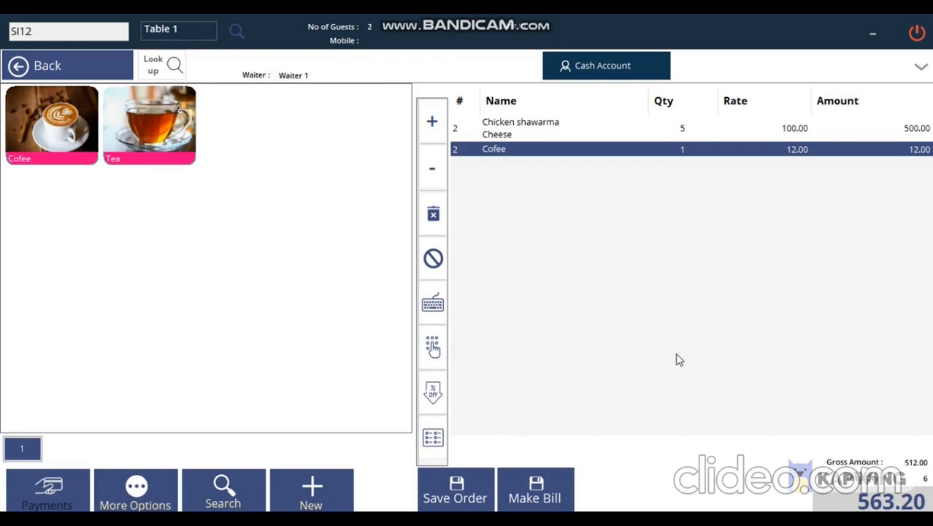
pyautogui.click(457, 498)
pyautogui.click(360, 338)
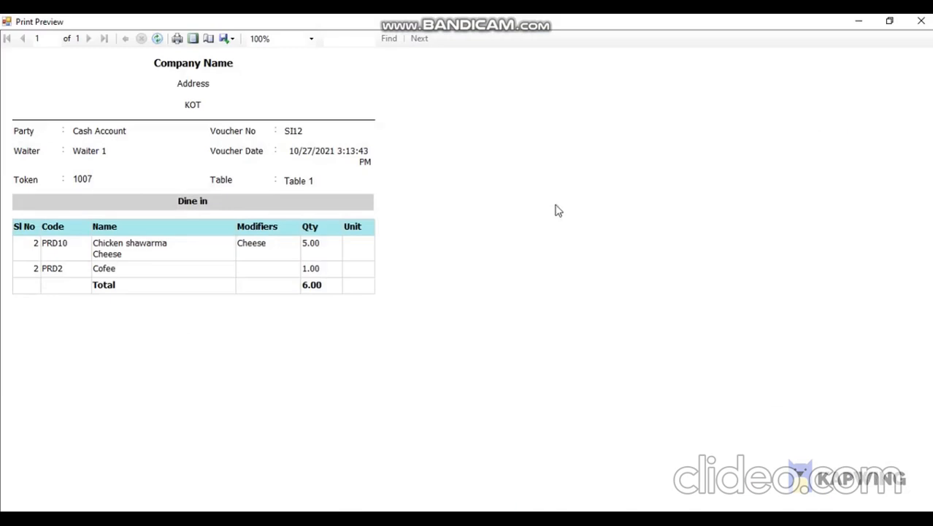
# Reopen saved order SI12 through bill search with the Order filter on.
pyautogui.click(921, 21)
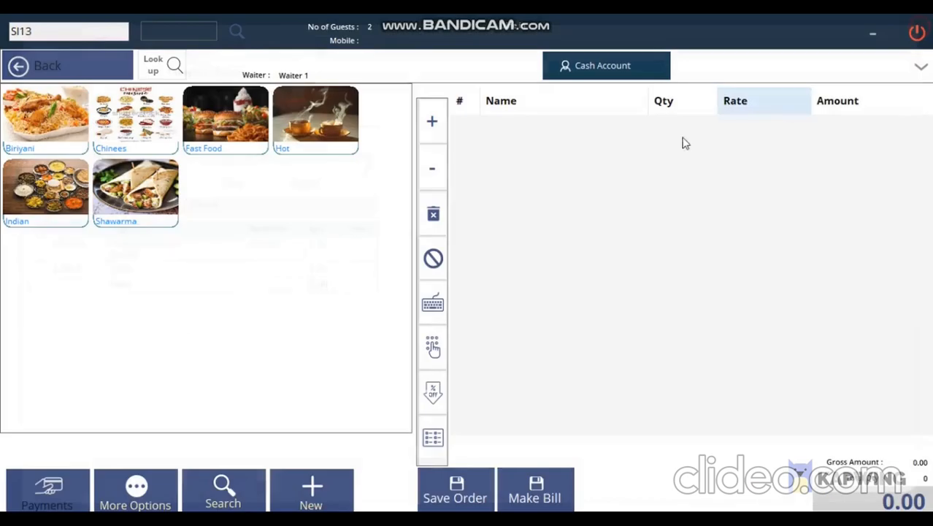
pyautogui.click(241, 484)
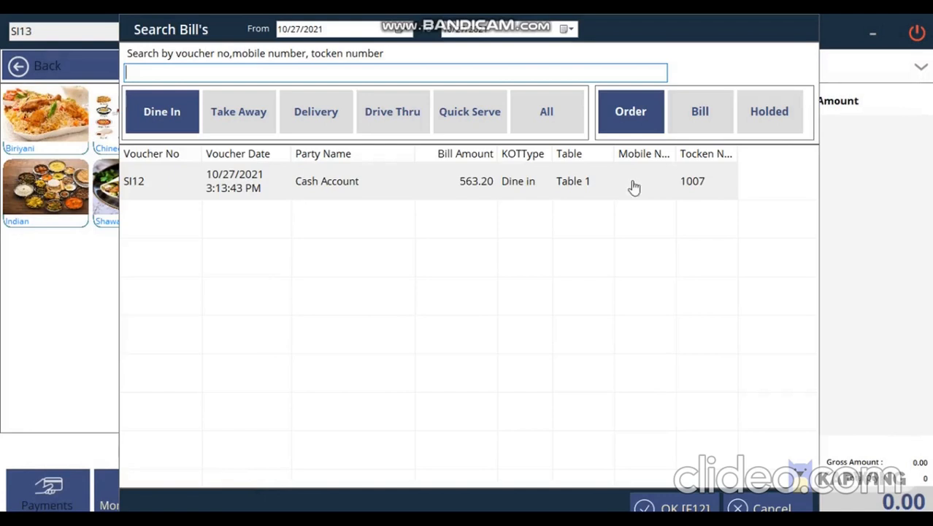
pyautogui.click(631, 123)
pyautogui.click(631, 125)
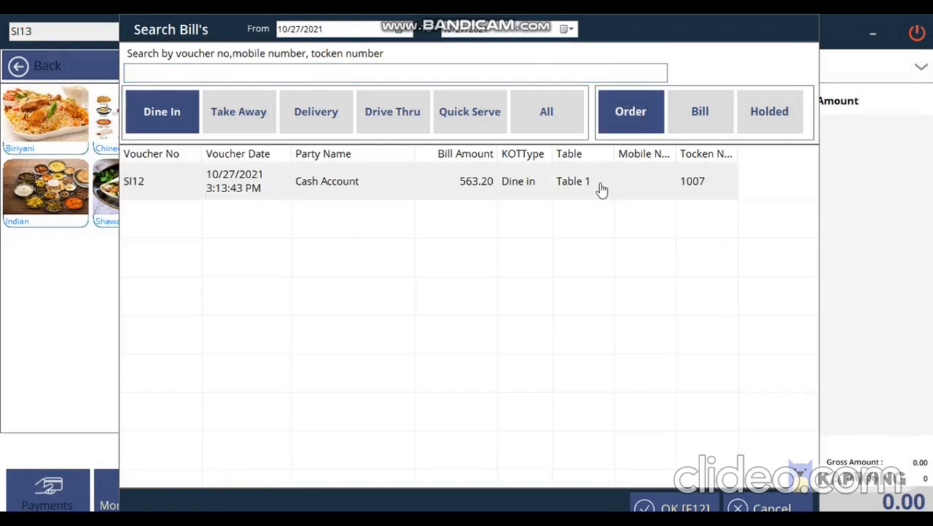
pyautogui.click(576, 186)
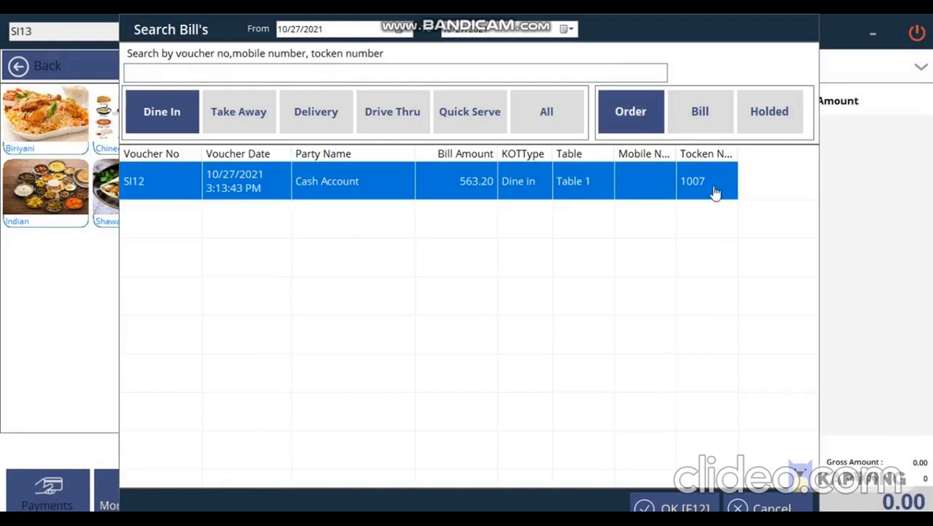
pyautogui.doubleClick(525, 179)
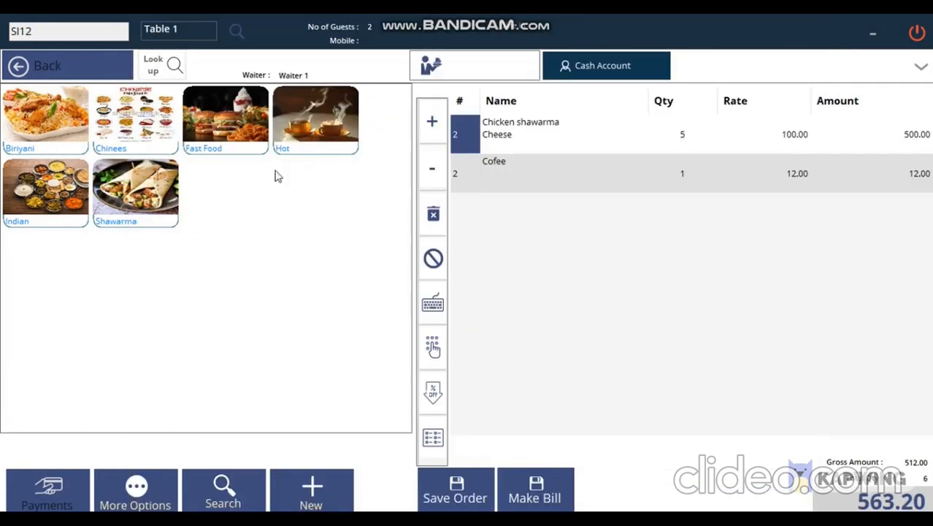
# Add a Burger with Cheese at 100 to order SI12.
pyautogui.click(222, 137)
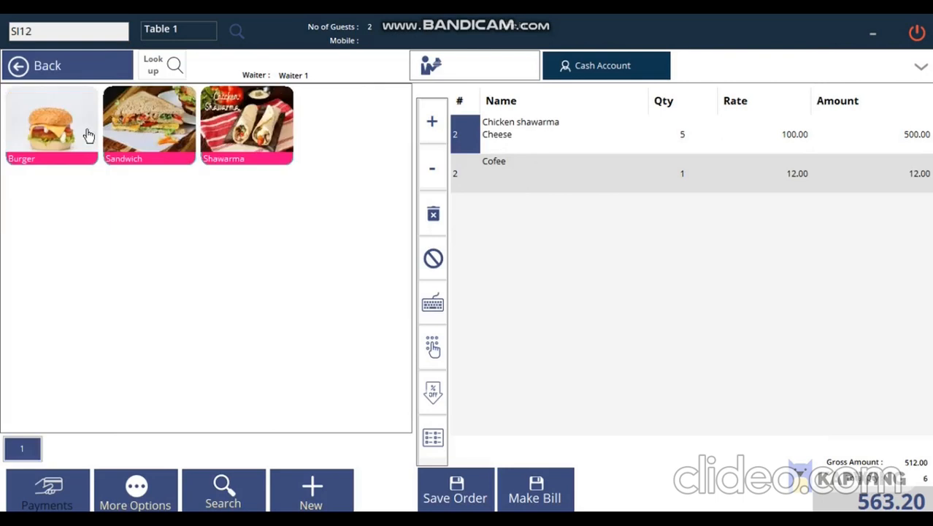
pyautogui.click(84, 136)
pyautogui.click(211, 315)
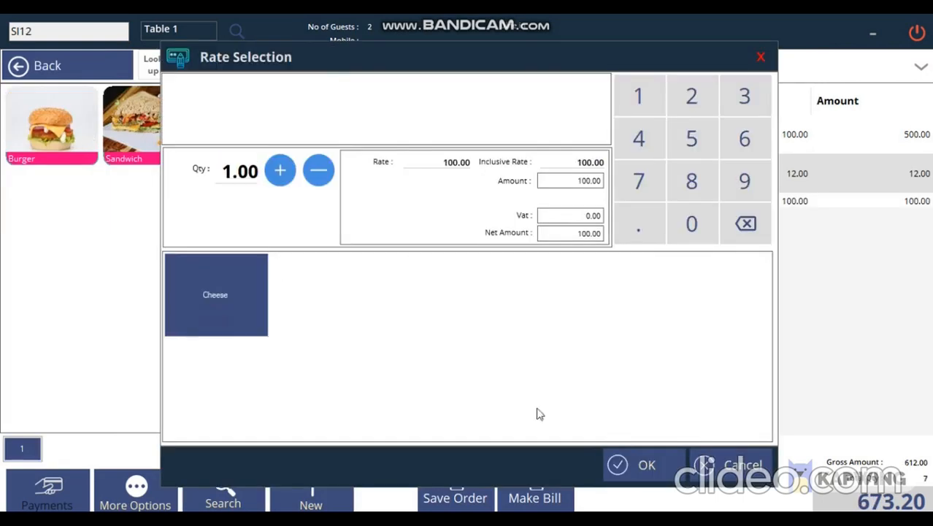
pyautogui.click(636, 467)
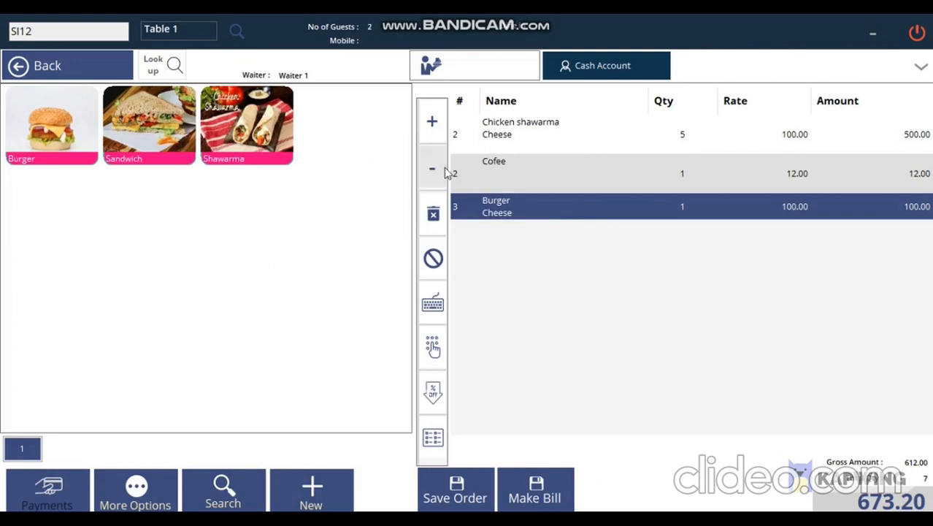
# Void the Cofee line with the reason 'Cancel', bringing the total to 660.00.
pyautogui.click(500, 171)
pyautogui.click(471, 176)
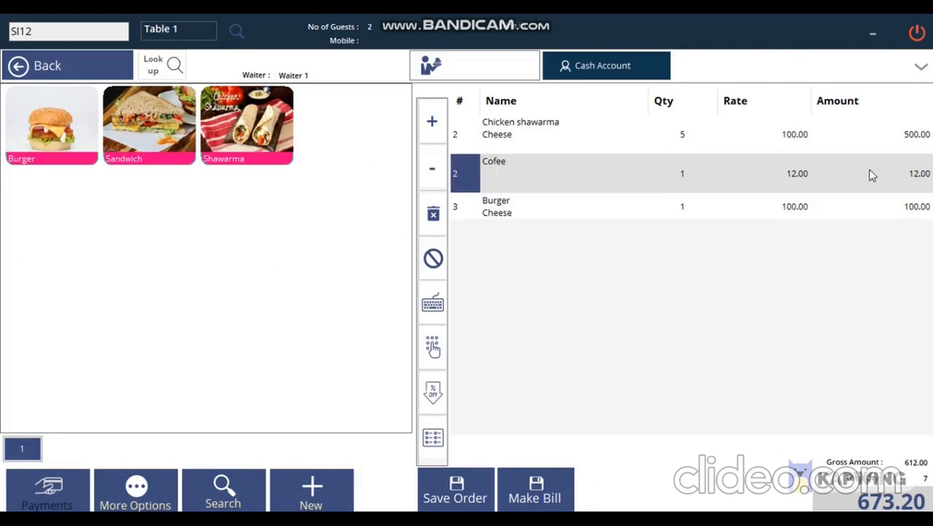
pyautogui.click(433, 259)
pyautogui.click(413, 308)
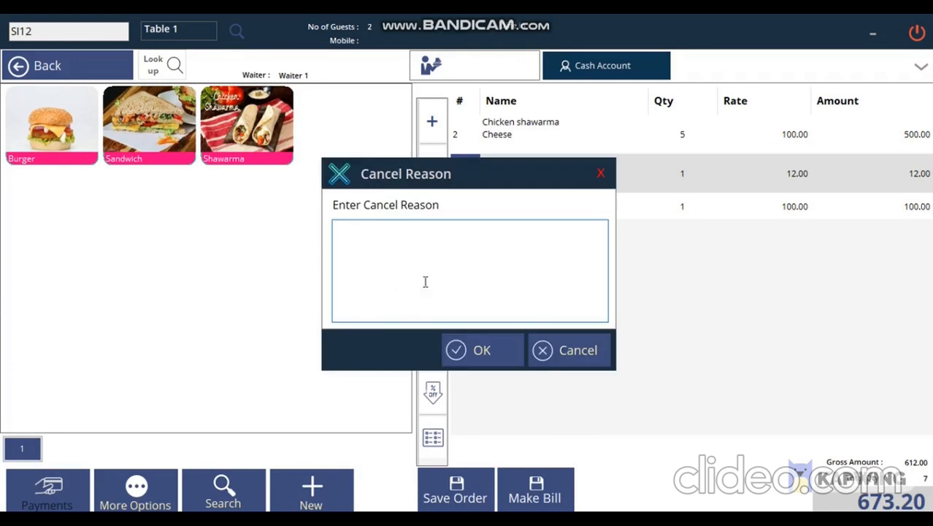
pyautogui.write('Cancel')
pyautogui.click(482, 350)
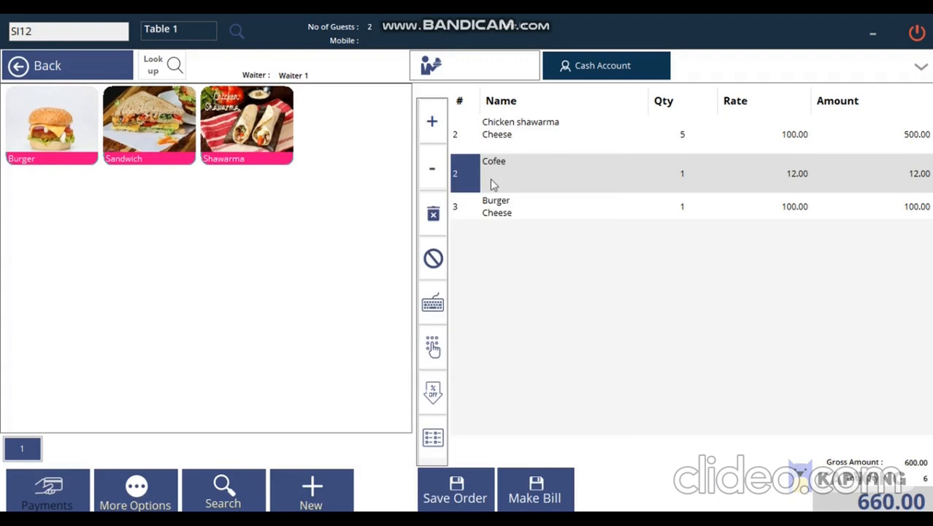
# Save the updated SI12 order and close the KOT preview.
pyautogui.click(454, 495)
pyautogui.click(333, 342)
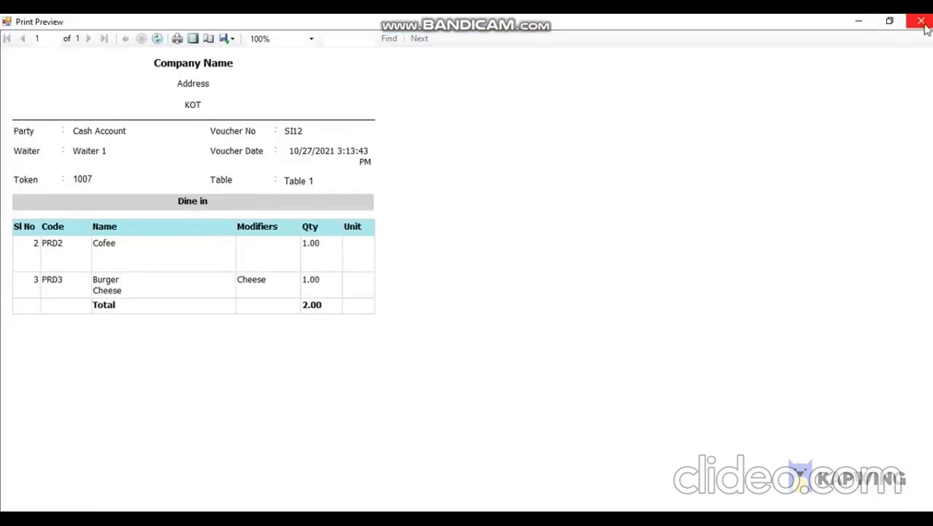
pyautogui.click(921, 22)
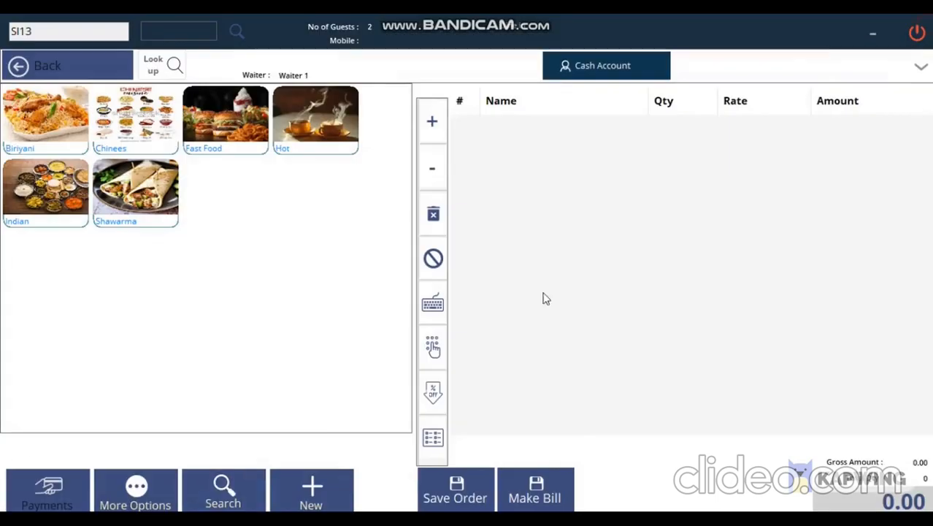
# Reload bill SI12 from the bill search, showing shawarma and Burger for 660.00.
pyautogui.click(223, 490)
pyautogui.click(533, 195)
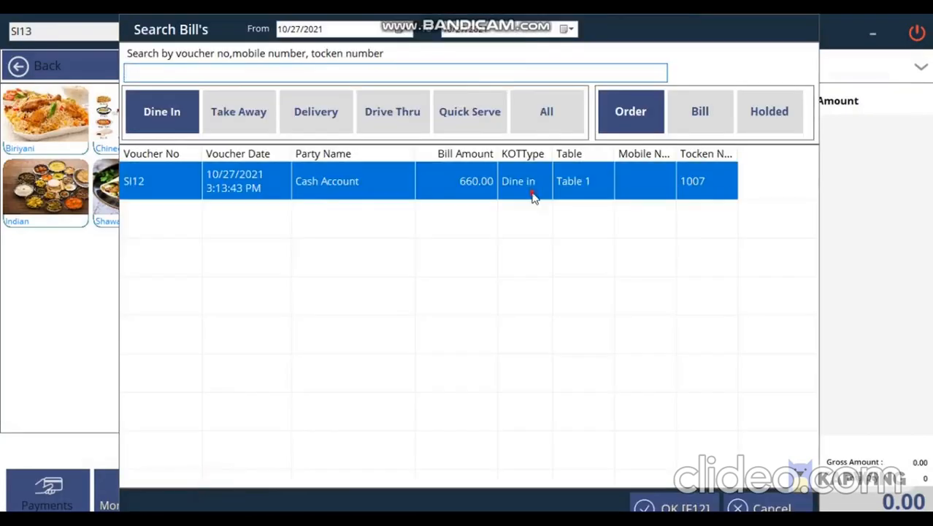
pyautogui.click(533, 196)
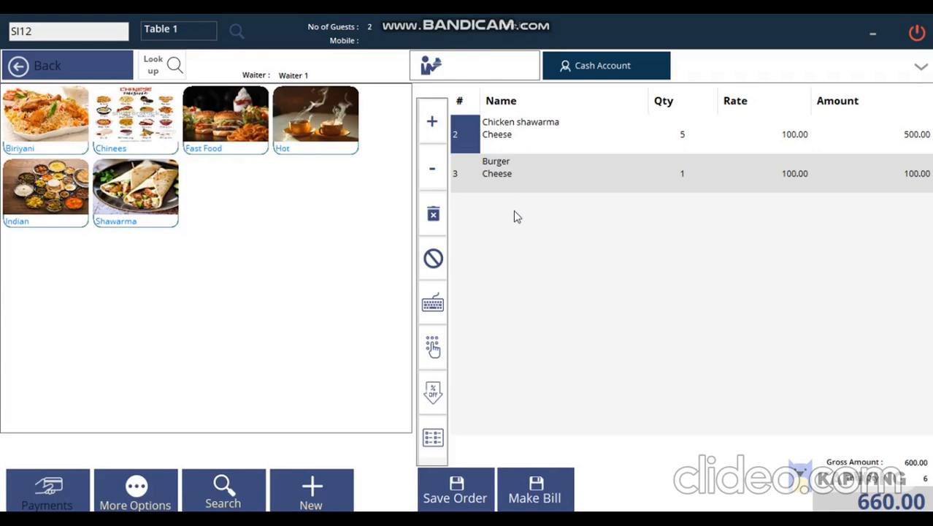
pyautogui.click(234, 495)
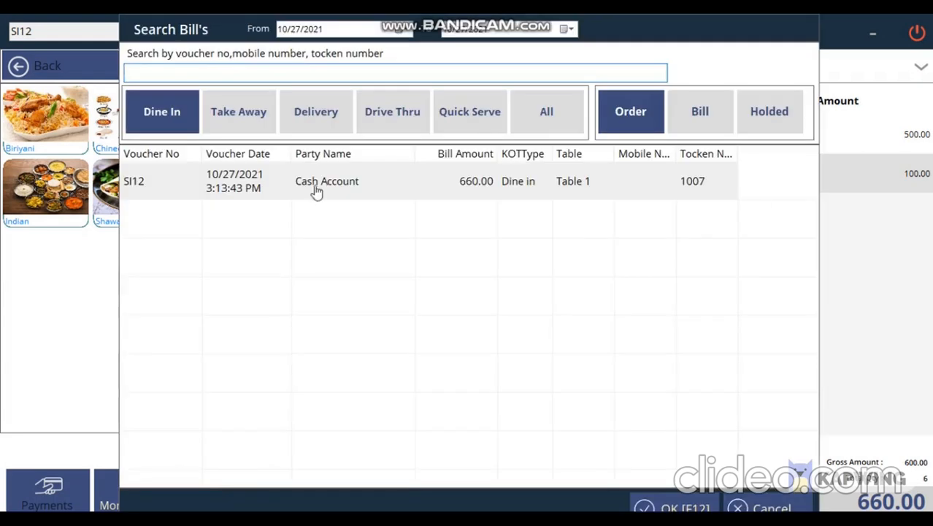
pyautogui.doubleClick(444, 191)
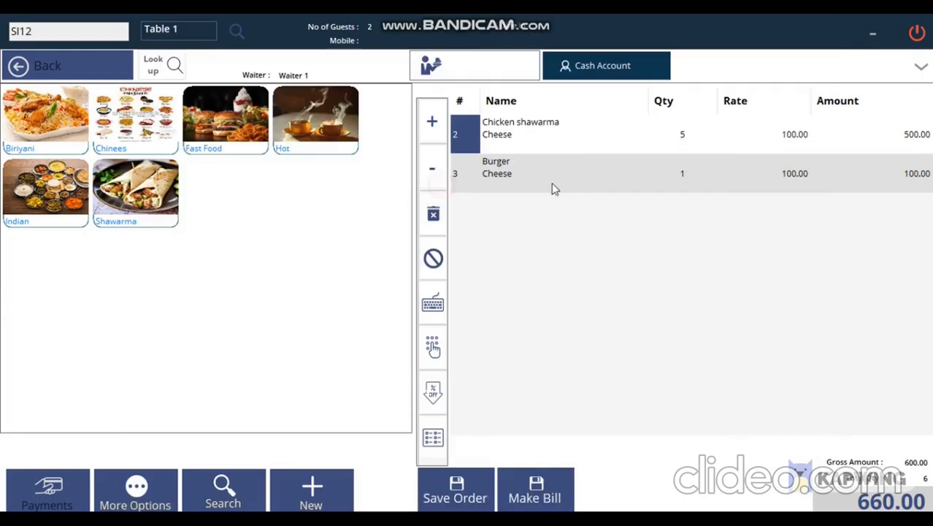
# Begin deleting the Table 1 order but decline, keeping it.
pyautogui.click(153, 488)
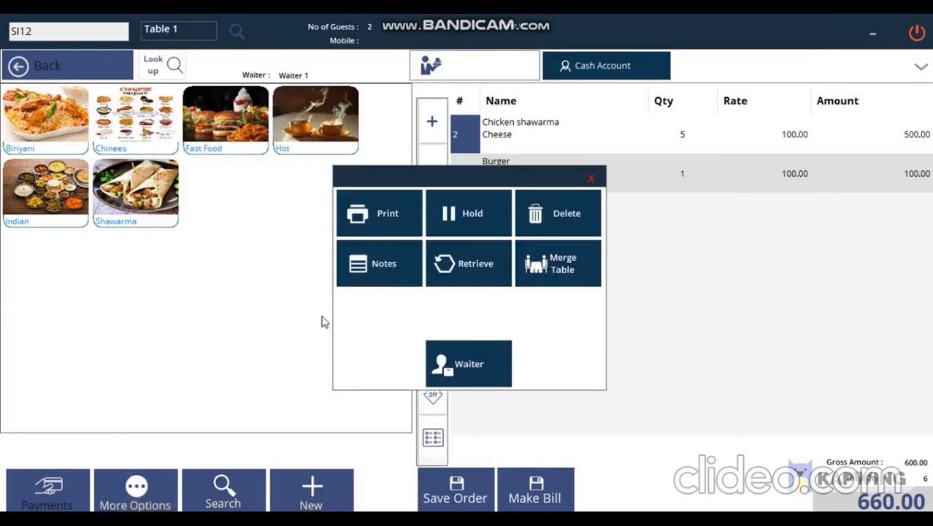
pyautogui.click(582, 219)
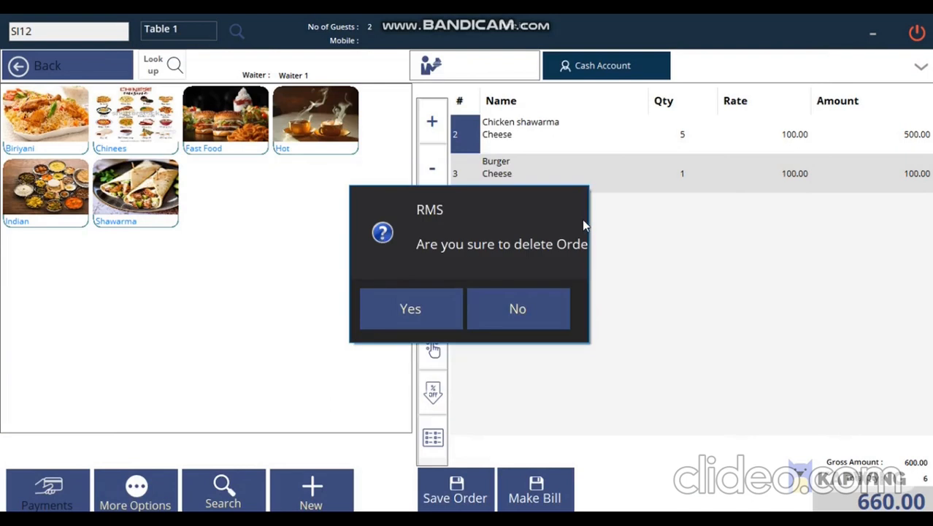
pyautogui.click(530, 307)
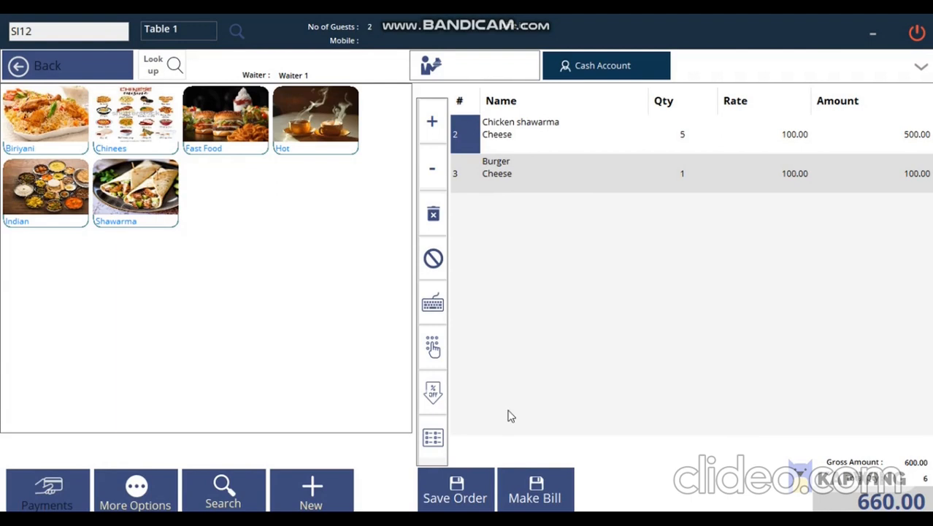
# Convert order SI12 into an invoice with a 660.00 grand total and close the preview.
pyautogui.click(539, 490)
pyautogui.click(379, 346)
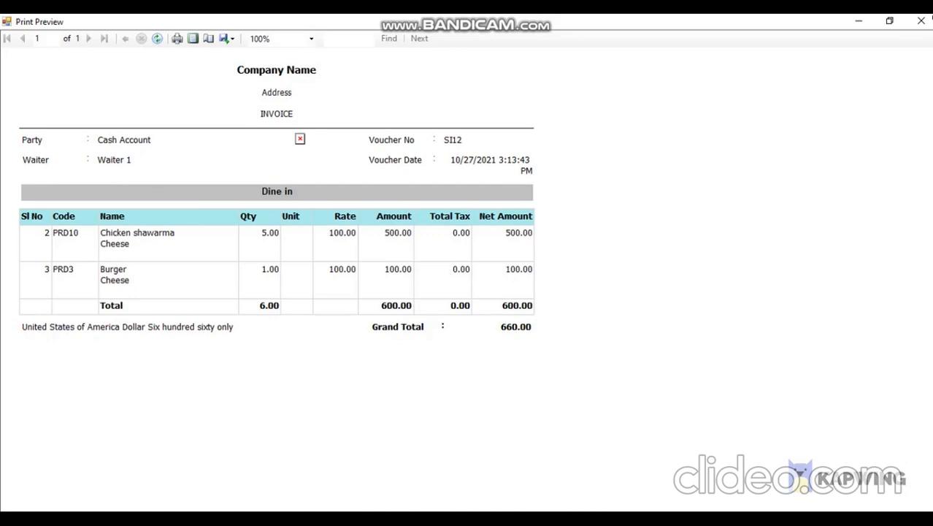
pyautogui.click(921, 20)
pyautogui.click(235, 500)
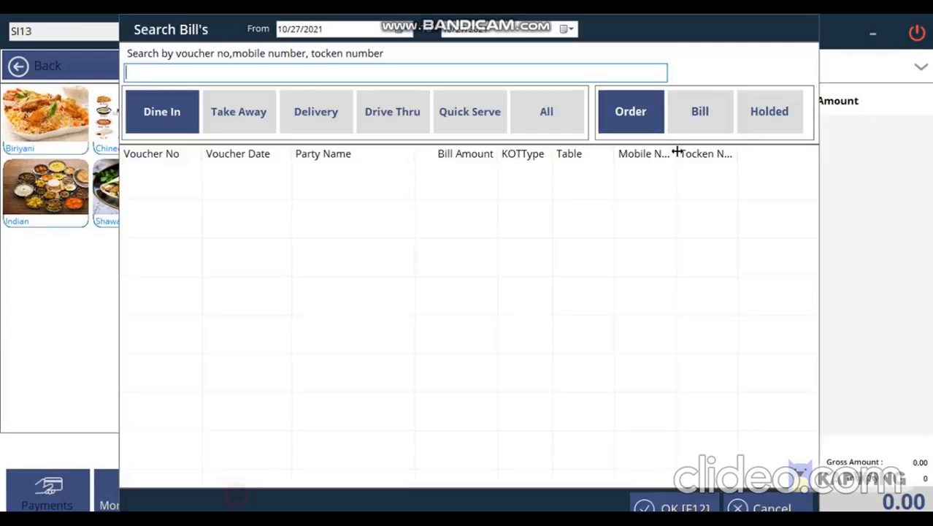
# Reopen the 660.00 bill SI12 from the dine-in bills list and bring up Cash/Card/E-Wallet payment.
pyautogui.click(710, 109)
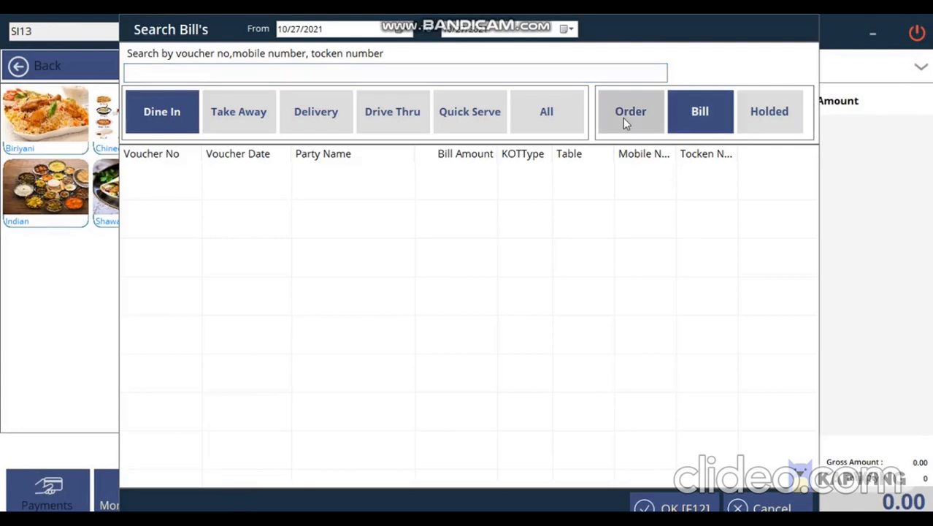
pyautogui.click(712, 109)
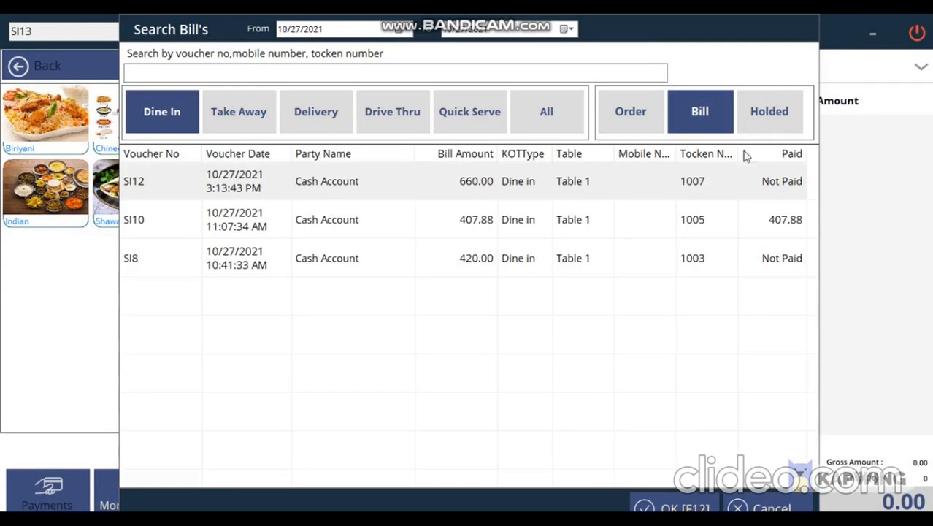
pyautogui.click(784, 189)
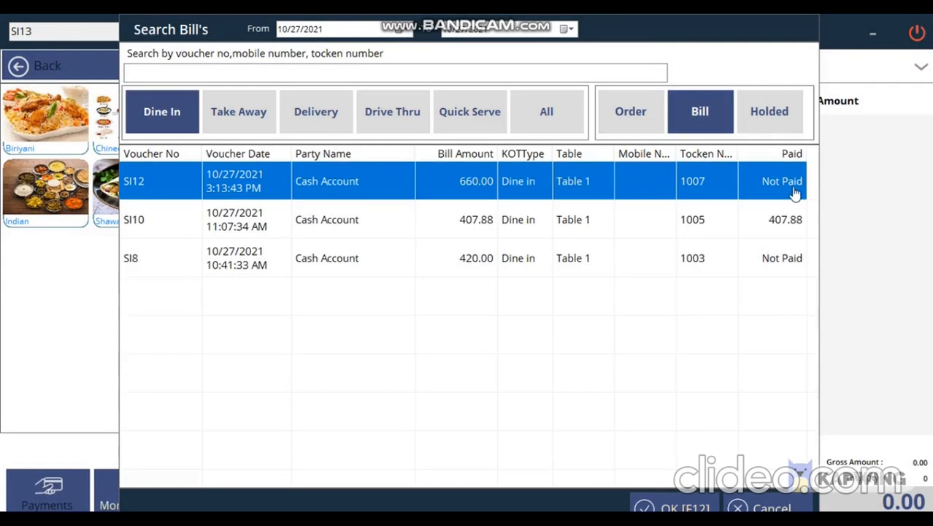
pyautogui.click(790, 223)
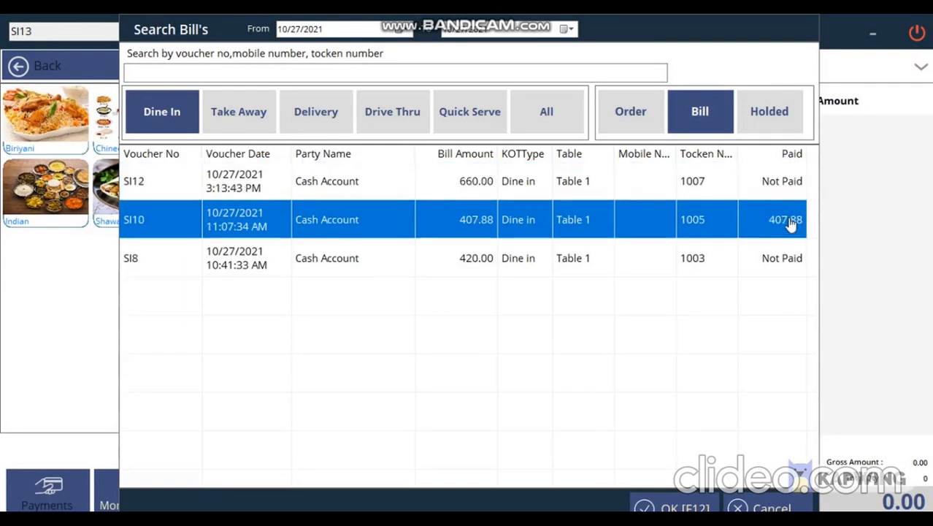
pyautogui.doubleClick(344, 181)
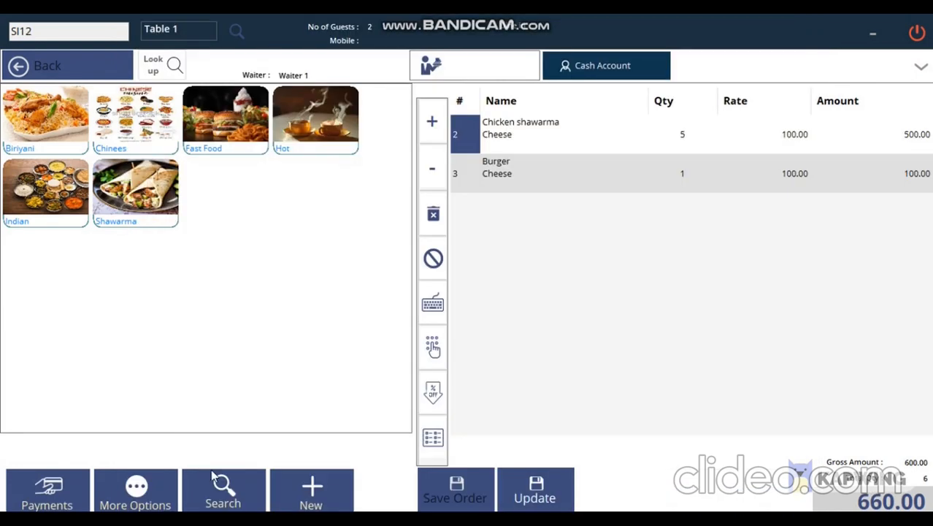
pyautogui.click(47, 489)
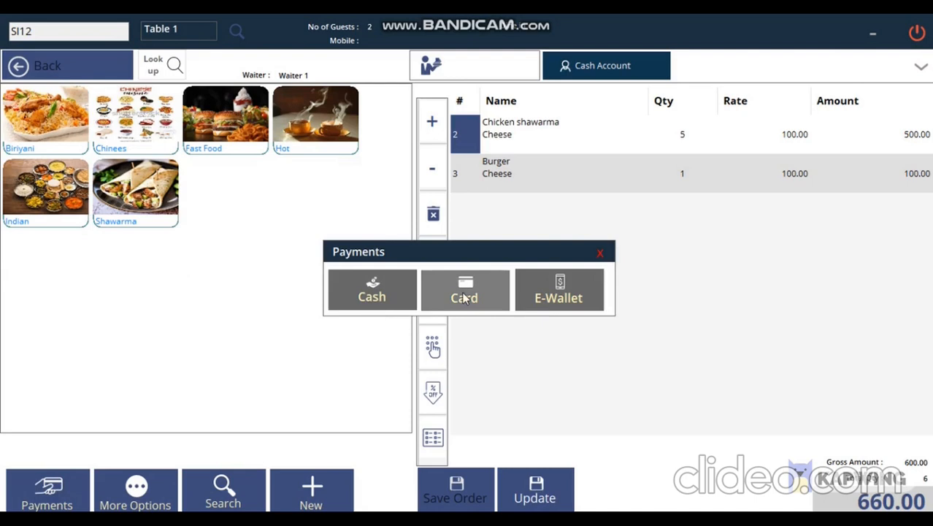
# Pay bill SI12 with 660 in cash, update it and close the invoice preview.
pyautogui.click(373, 296)
pyautogui.write('660')
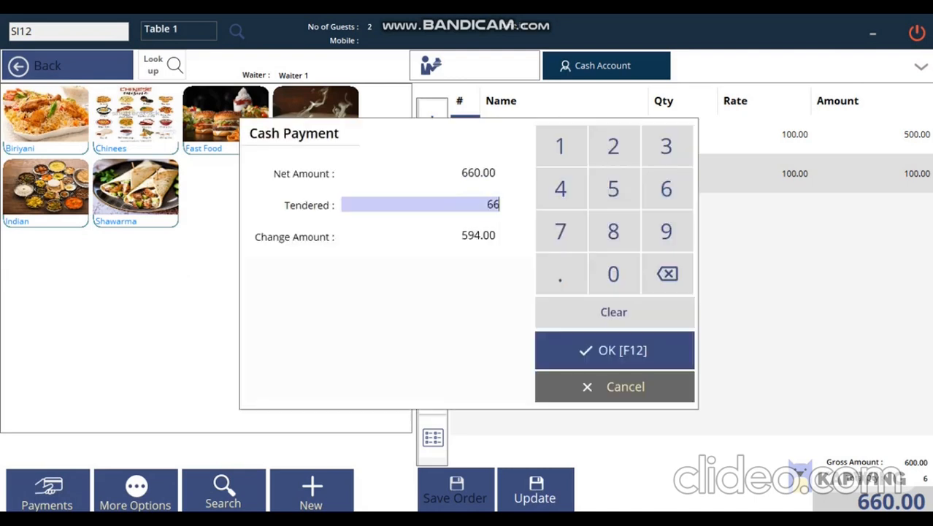
pyautogui.click(622, 342)
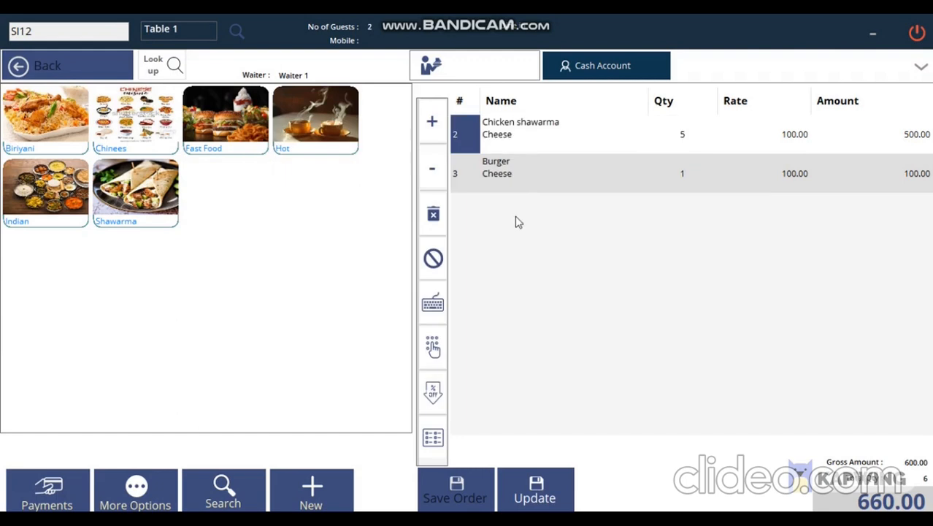
pyautogui.click(548, 498)
pyautogui.click(358, 335)
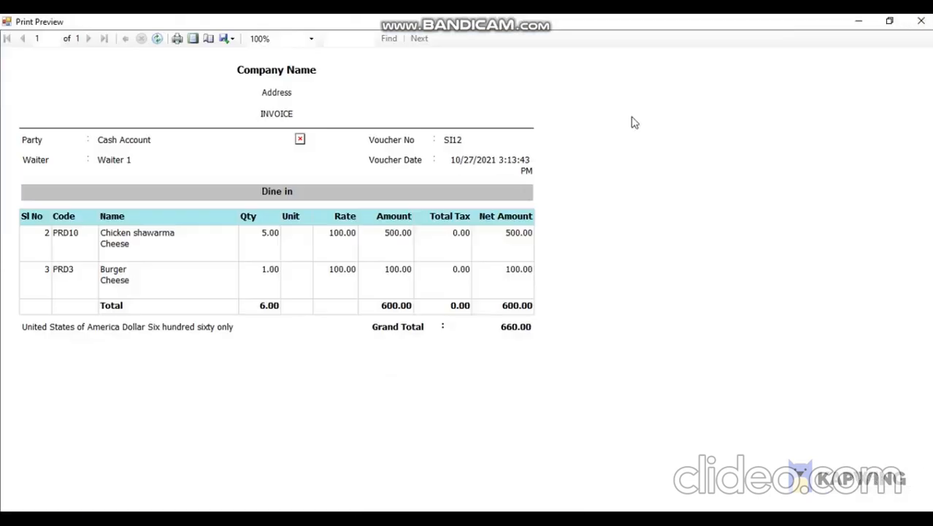
pyautogui.click(922, 21)
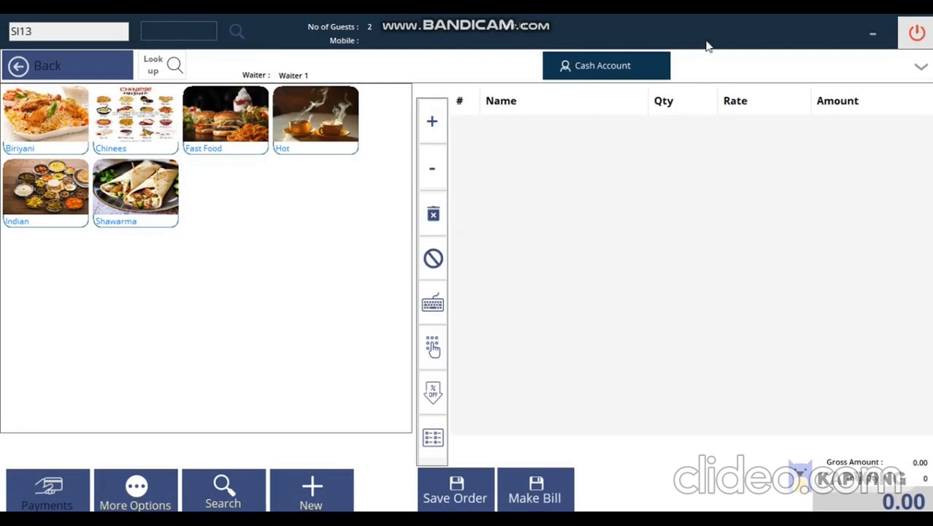
pyautogui.click(233, 30)
# Add one Fast Food Burger with the Cheese modifier to the order.
pyautogui.click(329, 143)
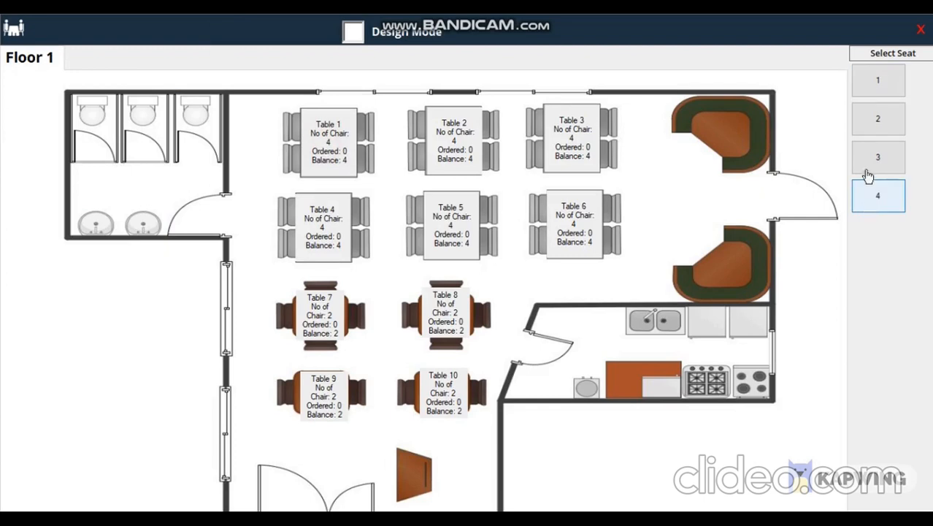
pyautogui.click(921, 29)
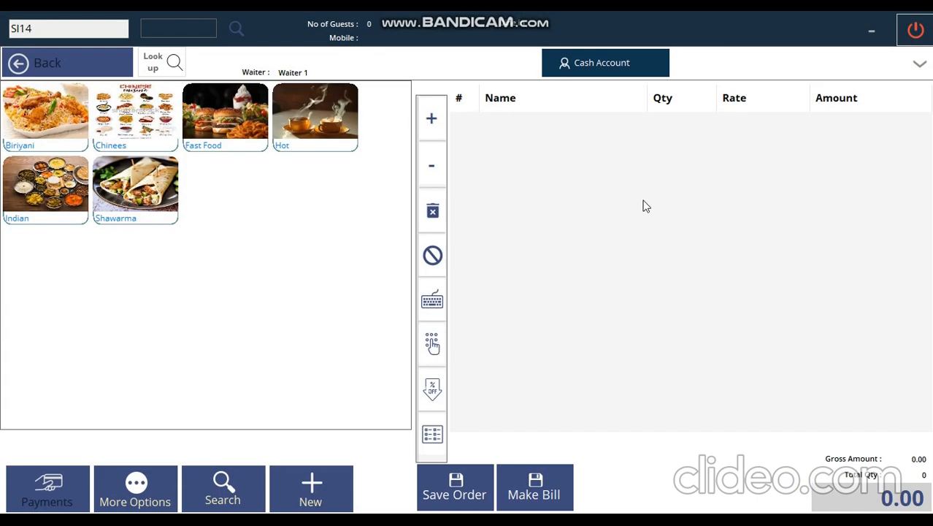
pyautogui.click(227, 126)
pyautogui.click(48, 117)
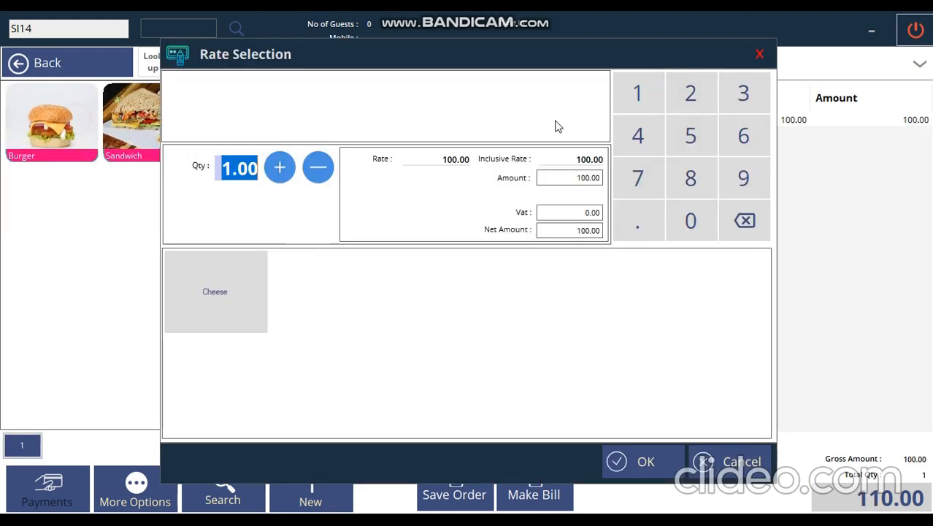
pyautogui.click(255, 299)
pyautogui.click(653, 460)
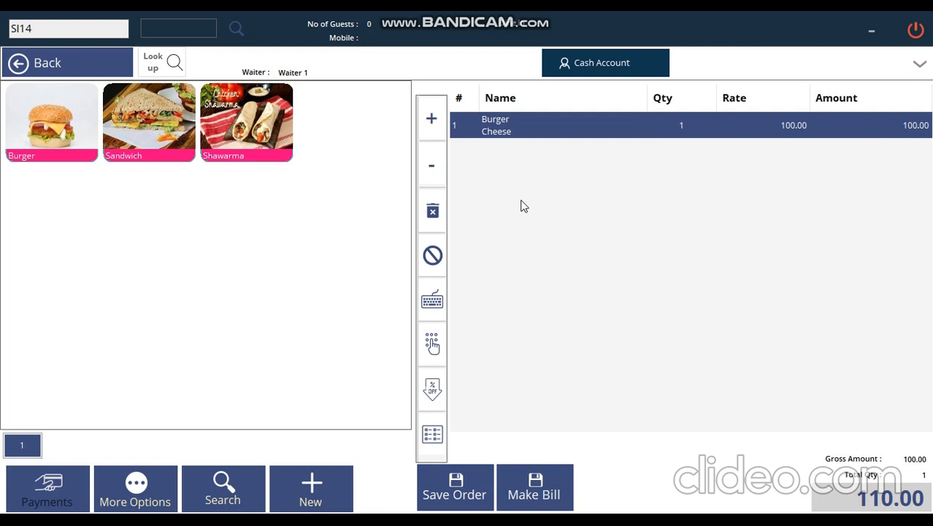
# Save the order to Table 1, seat 1, and close the kitchen ticket preview.
pyautogui.click(454, 489)
pyautogui.click(344, 149)
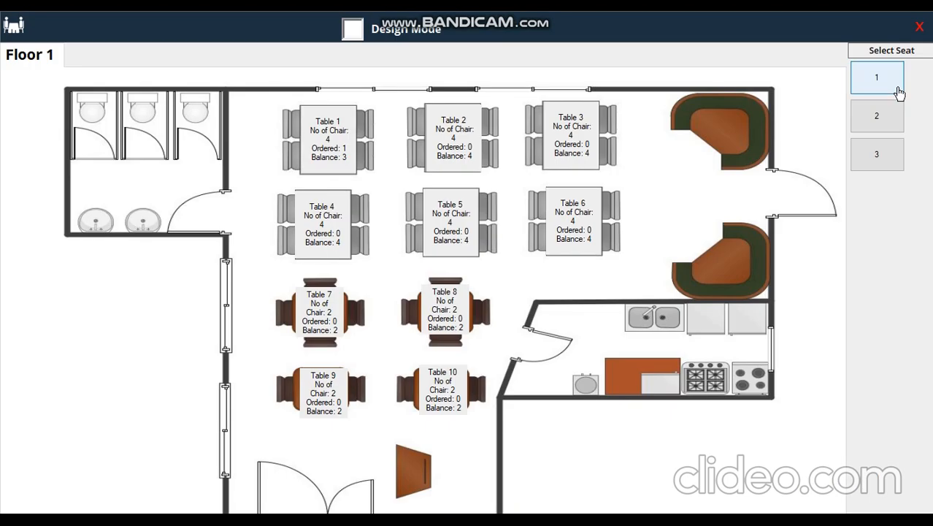
pyautogui.click(898, 91)
pyautogui.click(344, 326)
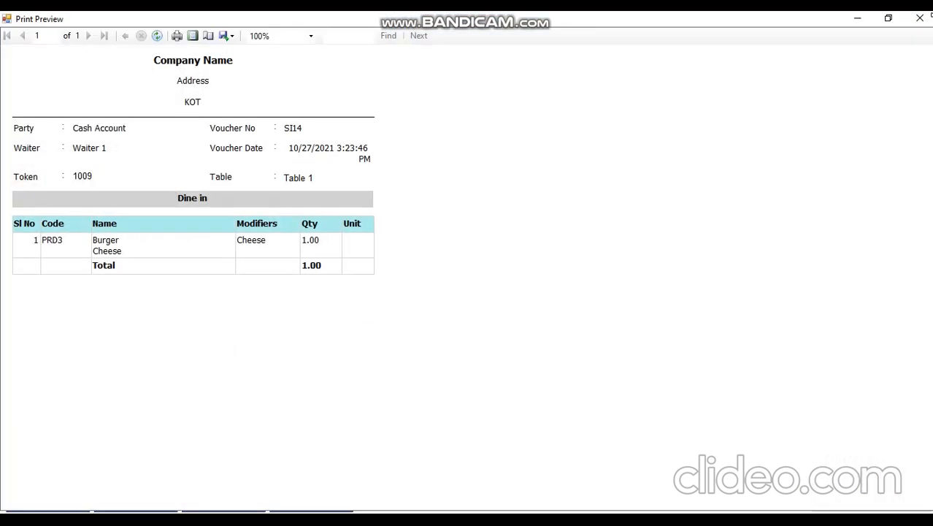
pyautogui.click(919, 18)
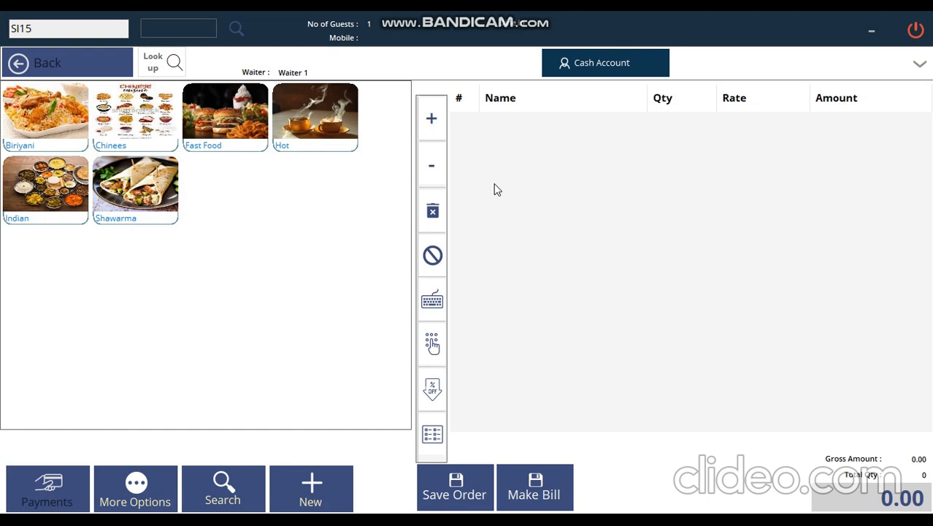
# Load saved order SI14 and enter 10 in Discount %, dropping the total from 110.00 to 99.00.
pyautogui.click(244, 500)
pyautogui.doubleClick(389, 178)
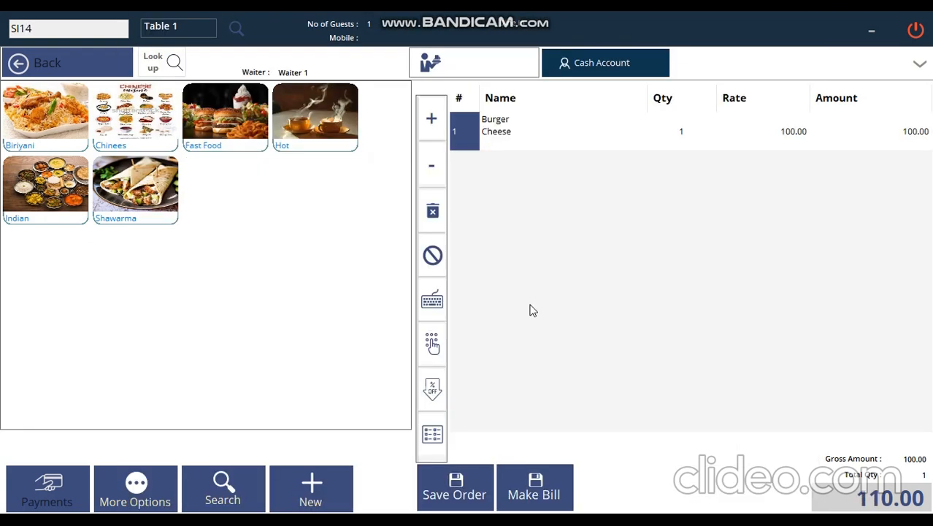
pyautogui.click(433, 395)
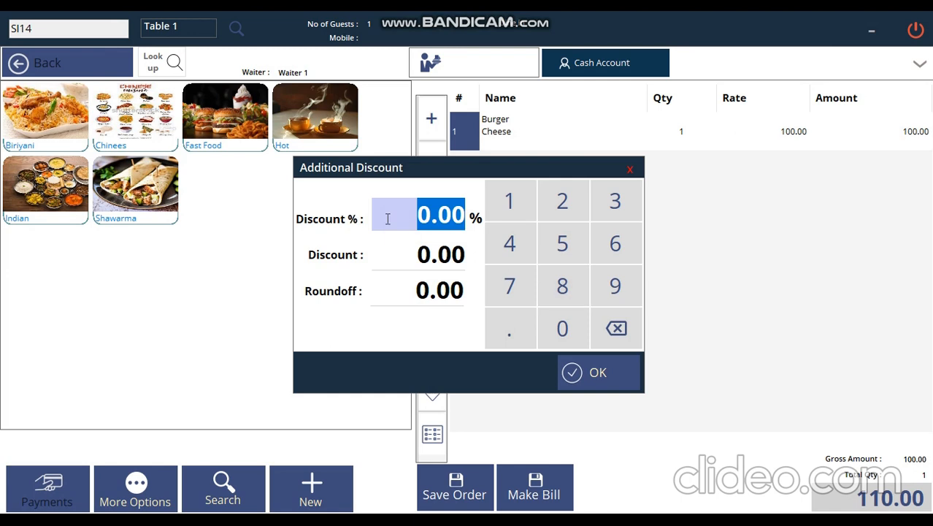
pyautogui.click(406, 262)
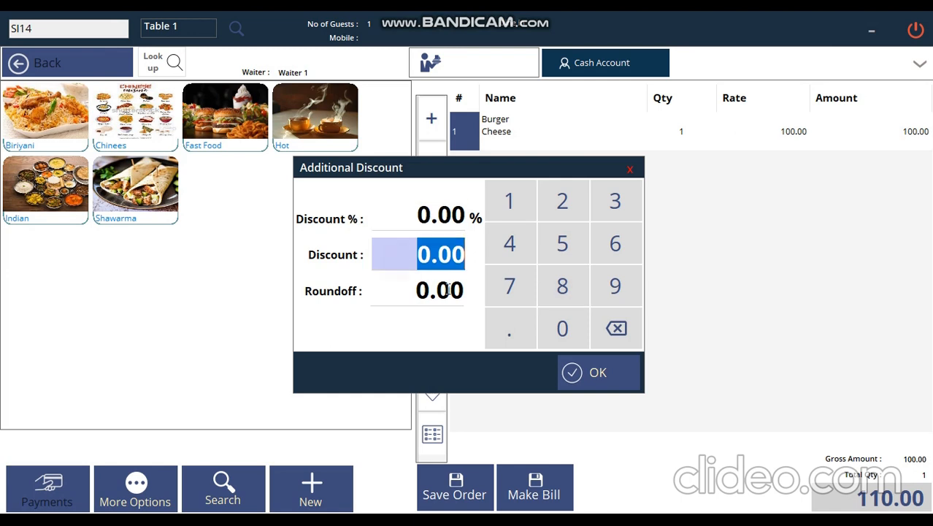
pyautogui.click(378, 290)
pyautogui.click(395, 207)
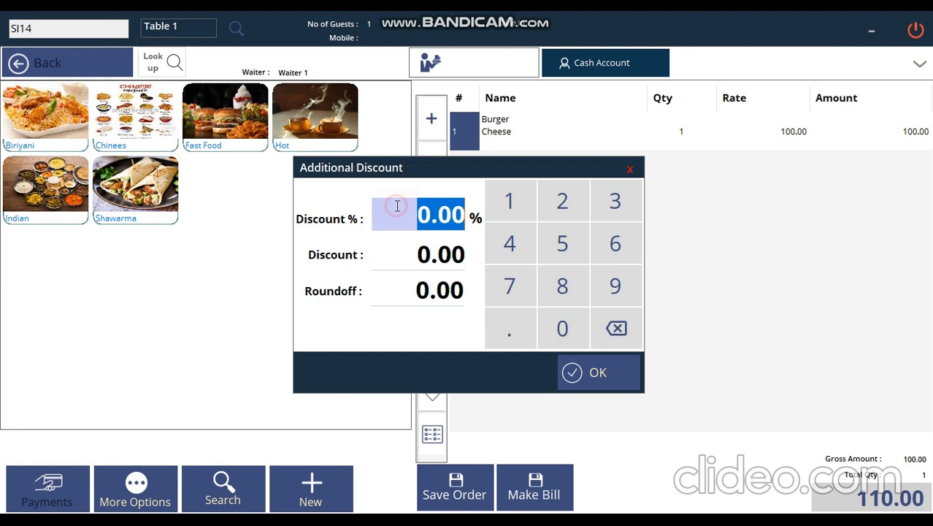
pyautogui.write('10')
pyautogui.press('Tab')
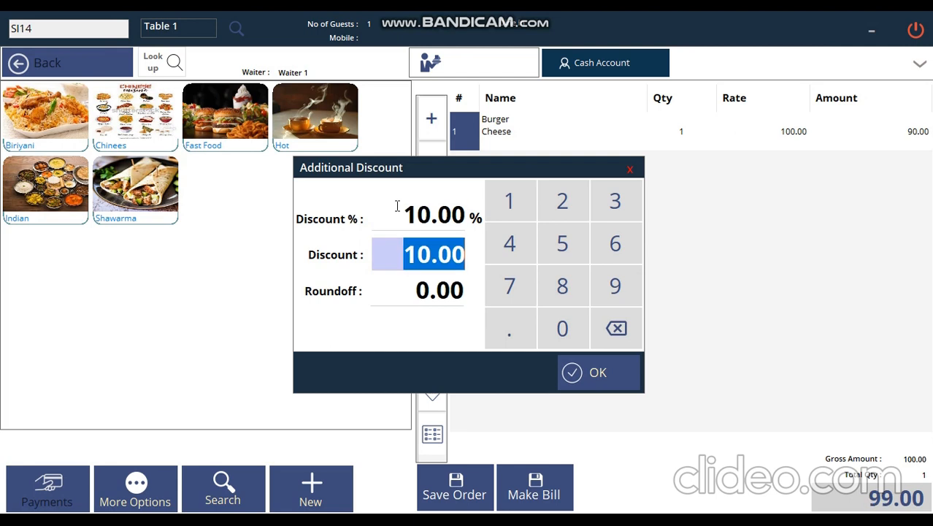
pyautogui.click(617, 366)
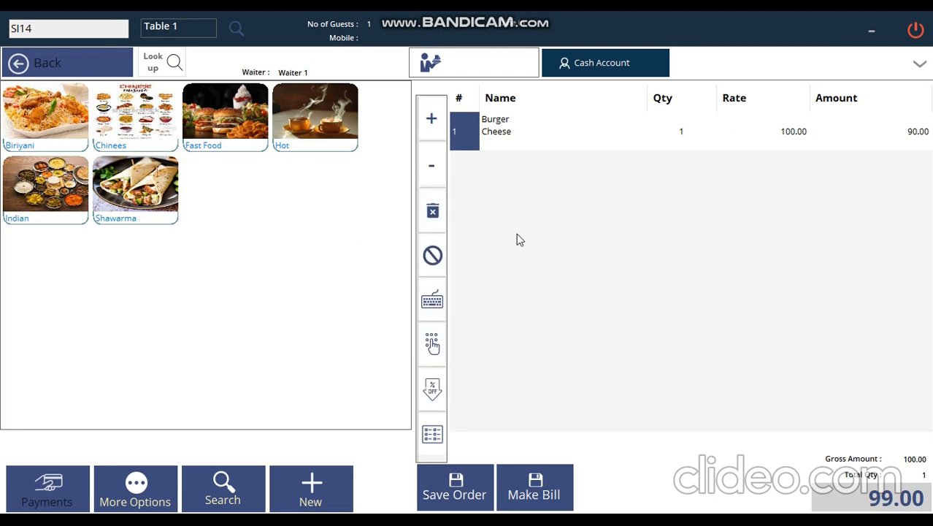
pyautogui.click(431, 64)
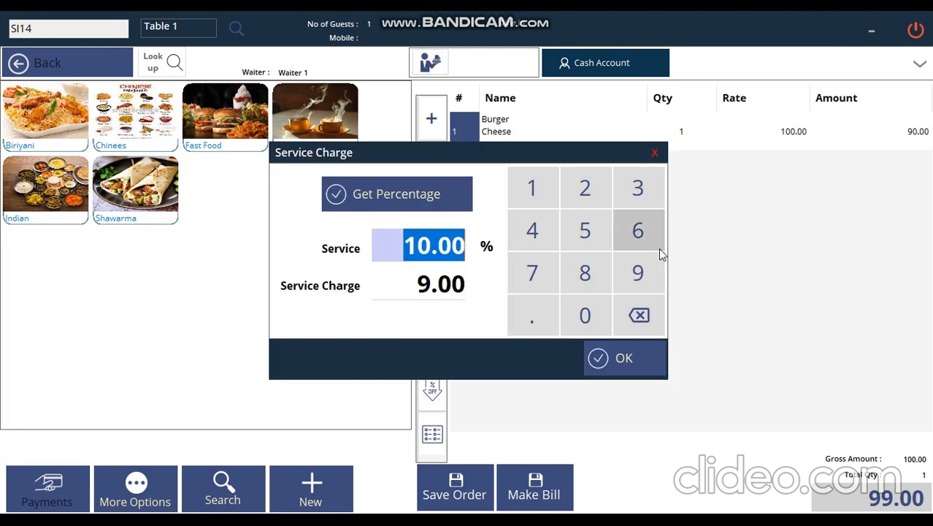
pyautogui.click(424, 291)
pyautogui.click(393, 242)
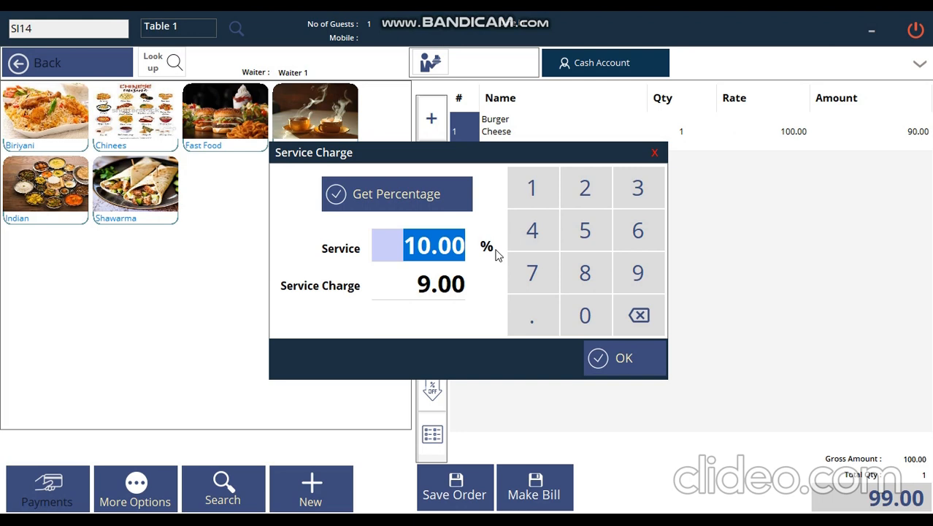
pyautogui.click(621, 358)
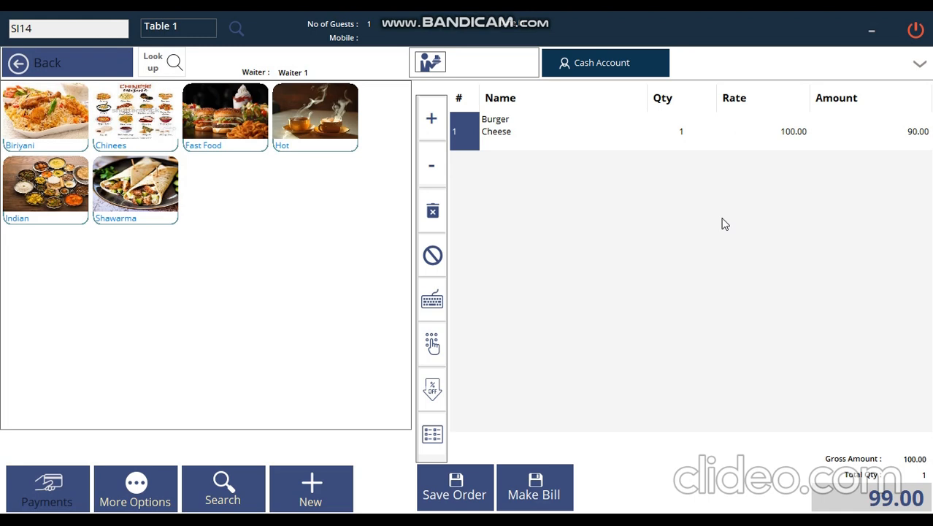
pyautogui.click(431, 298)
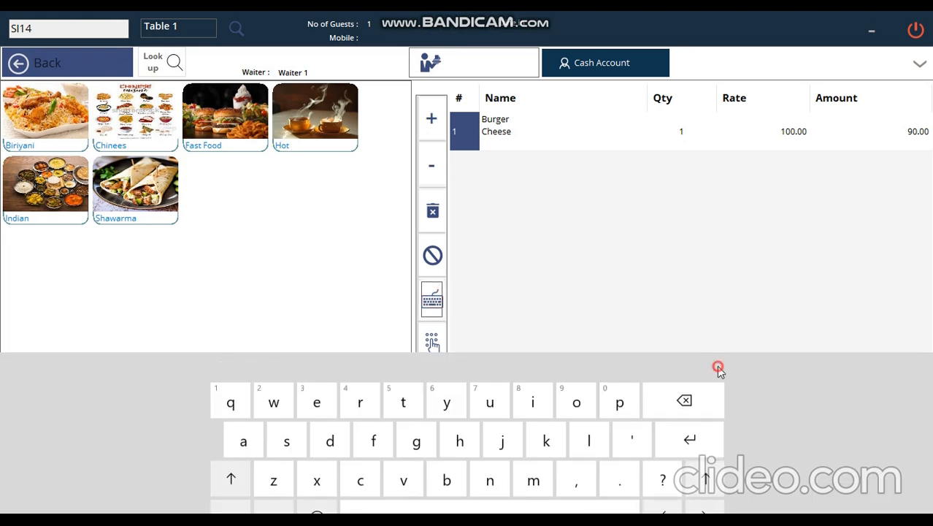
pyautogui.click(719, 371)
pyautogui.click(432, 342)
pyautogui.click(538, 193)
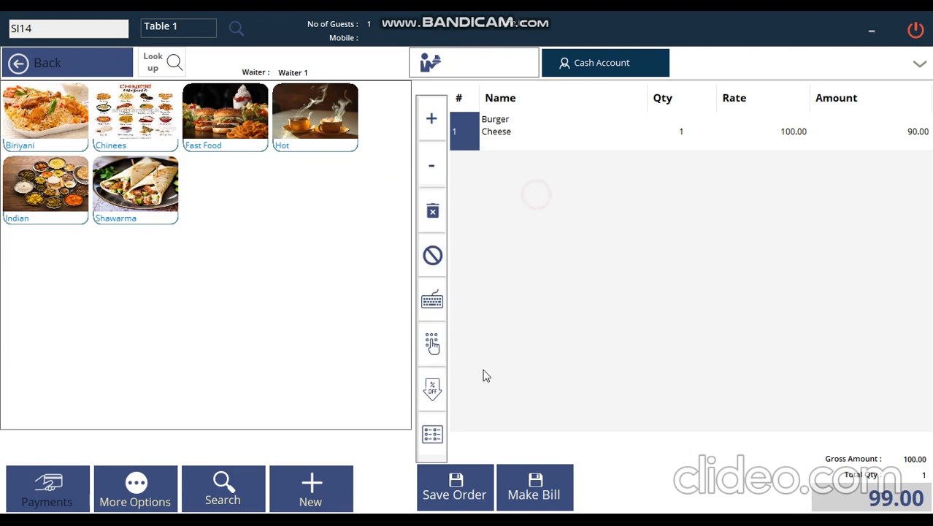
pyautogui.click(443, 434)
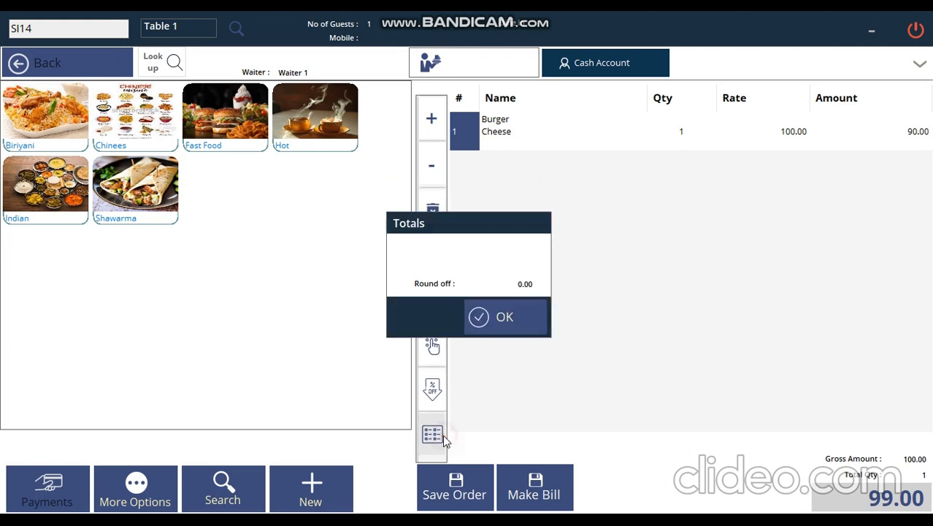
pyautogui.click(503, 314)
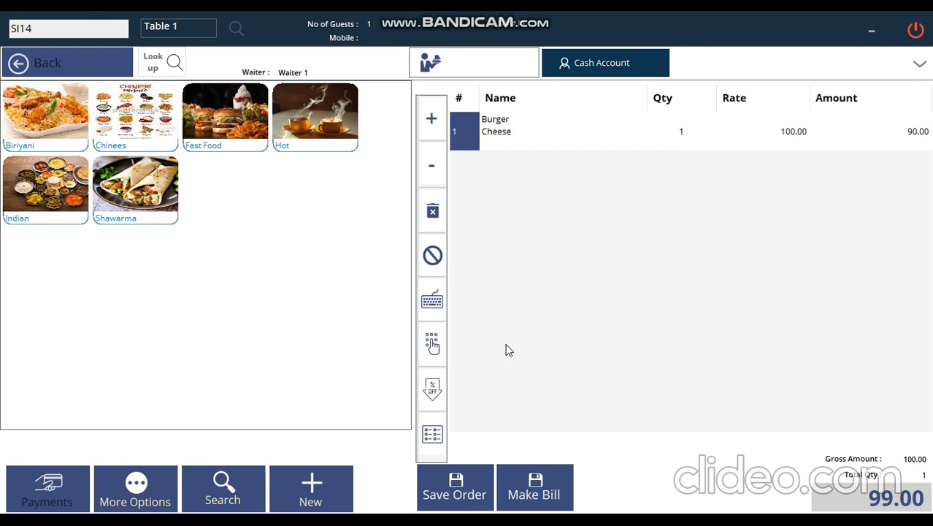
pyautogui.click(138, 488)
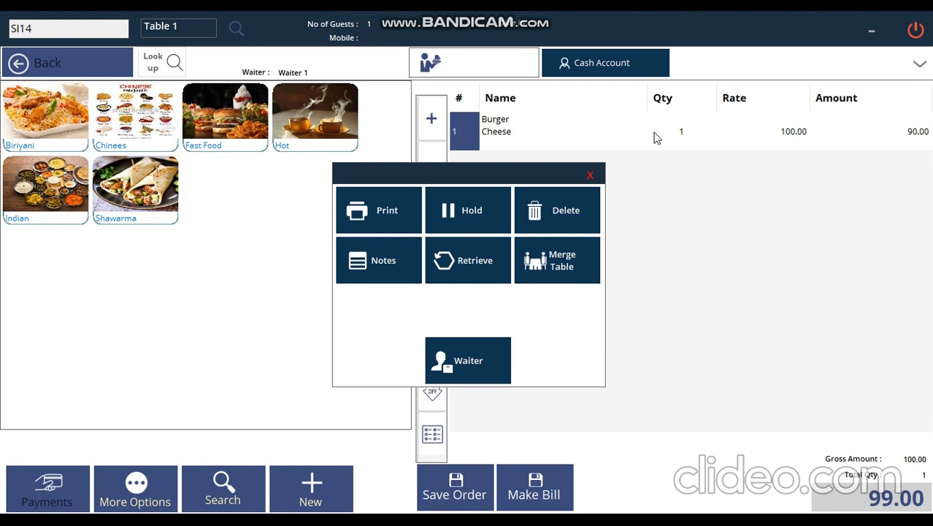
# Add the kitchen note 'Normal' to the Burger Cheese and put order SI14 on hold.
pyautogui.click(405, 263)
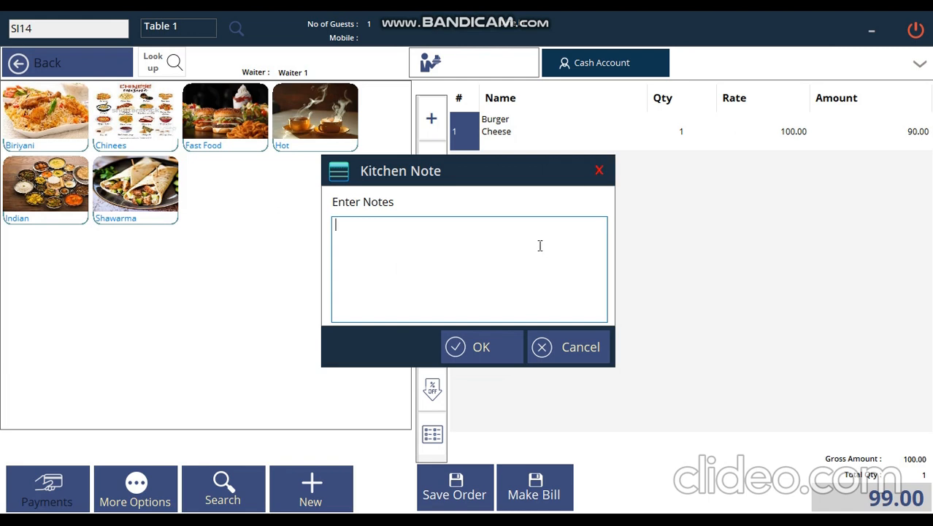
pyautogui.write('Norml')
pyautogui.press('BackSpace')
pyautogui.write('al')
pyautogui.click(482, 337)
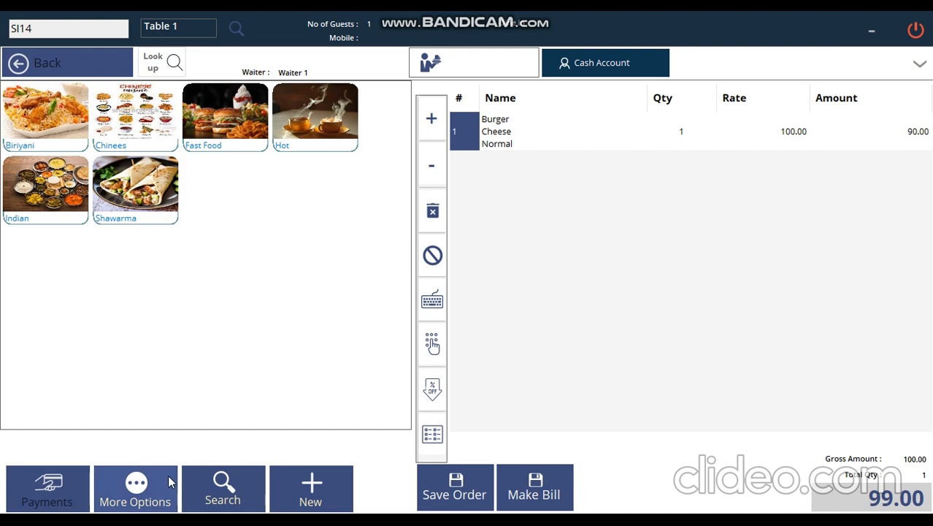
pyautogui.click(135, 488)
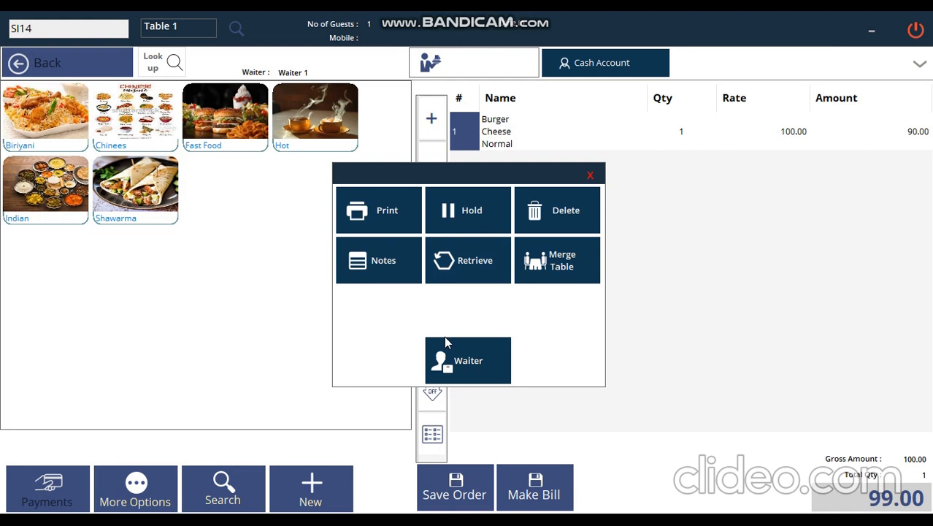
pyautogui.click(481, 219)
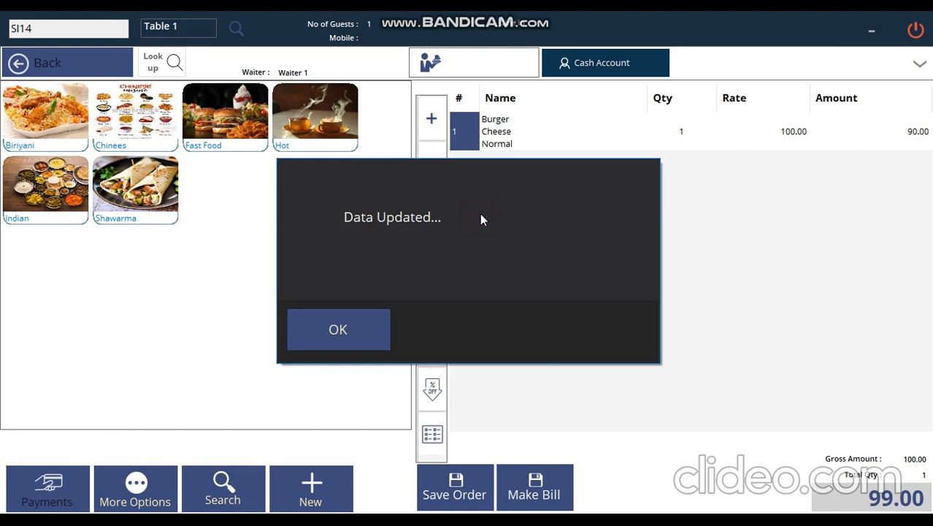
# Retrieve held bill SI14 from the Holded list back onto the order screen.
pyautogui.click(352, 322)
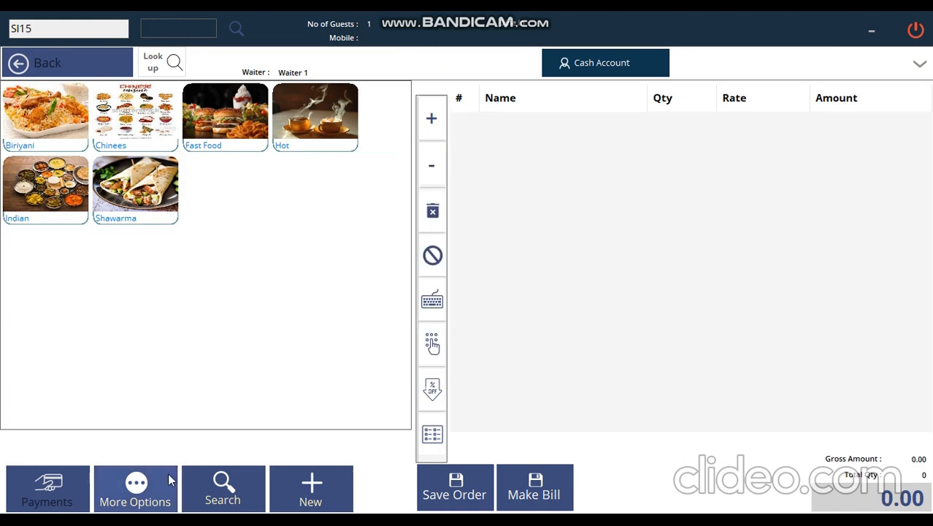
pyautogui.click(169, 498)
pyautogui.click(459, 275)
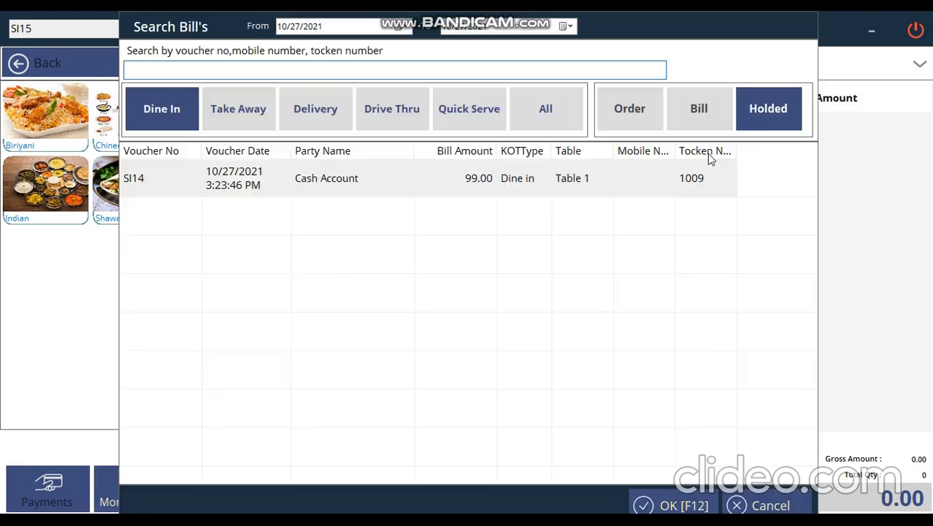
pyautogui.click(768, 109)
pyautogui.click(599, 191)
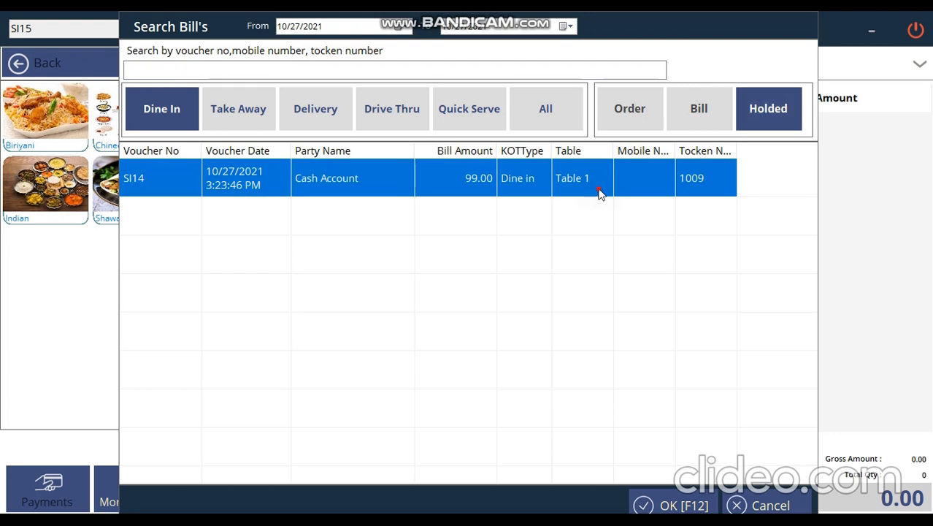
pyautogui.doubleClick(599, 191)
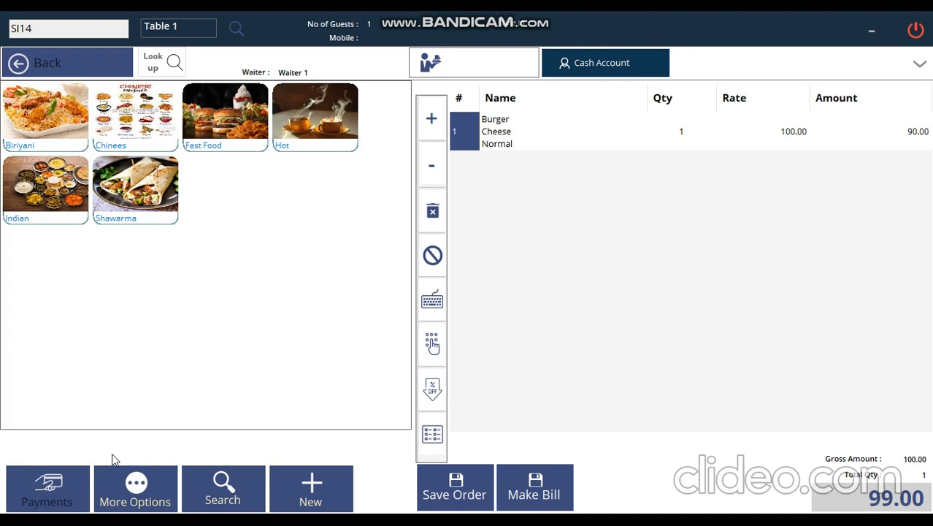
# Try twice to merge the order with Table 1, dismissing the same-table warnings.
pyautogui.click(122, 488)
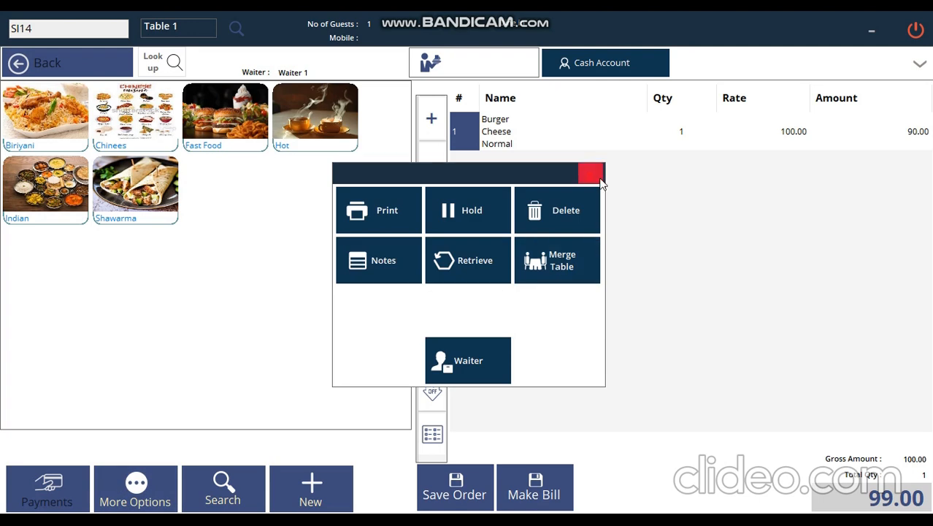
pyautogui.click(572, 262)
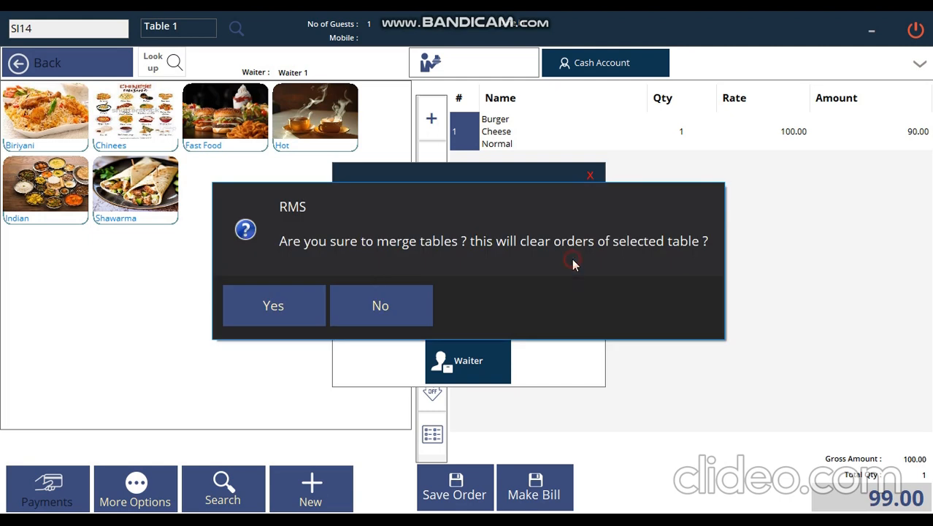
pyautogui.click(263, 305)
pyautogui.click(327, 139)
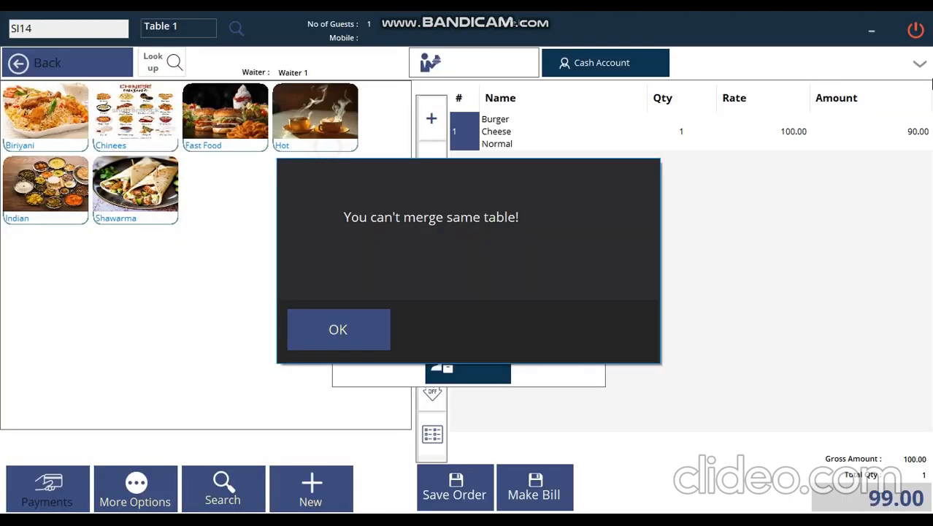
pyautogui.click(371, 333)
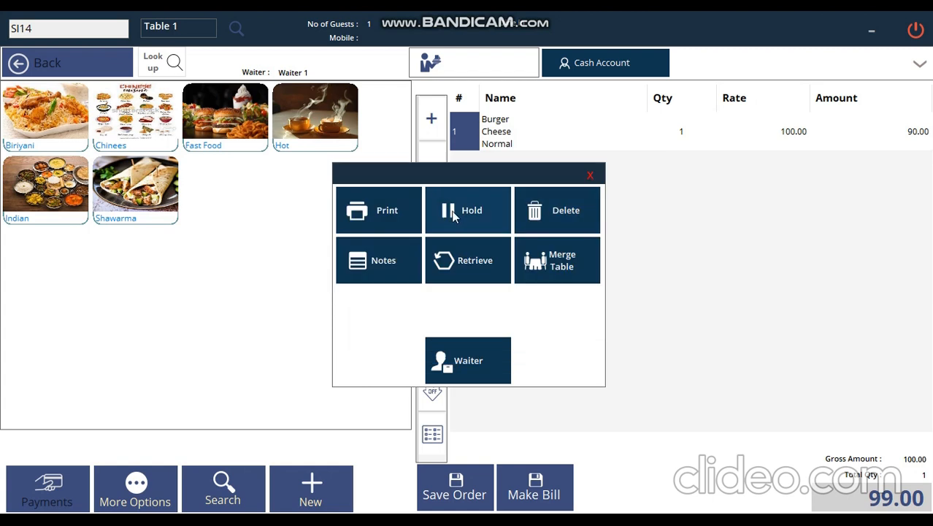
pyautogui.click(560, 264)
pyautogui.click(266, 304)
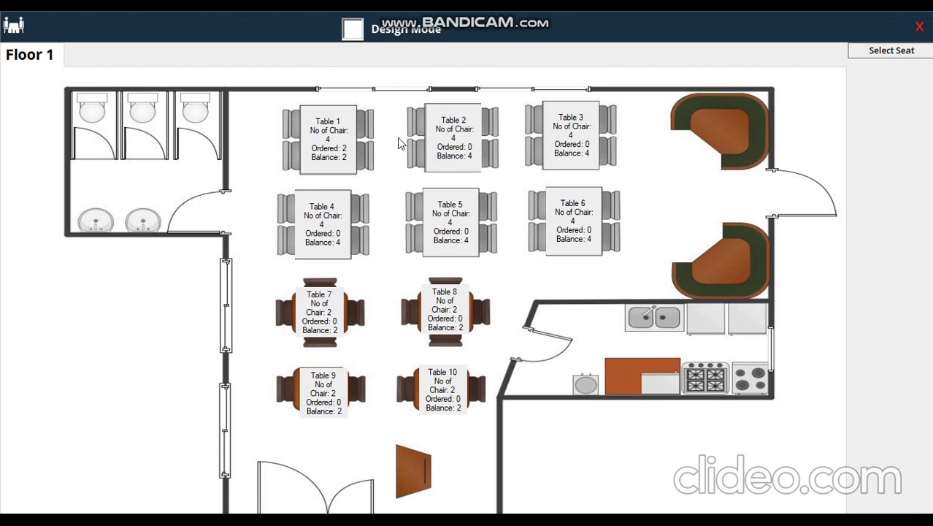
pyautogui.click(328, 139)
pyautogui.click(322, 329)
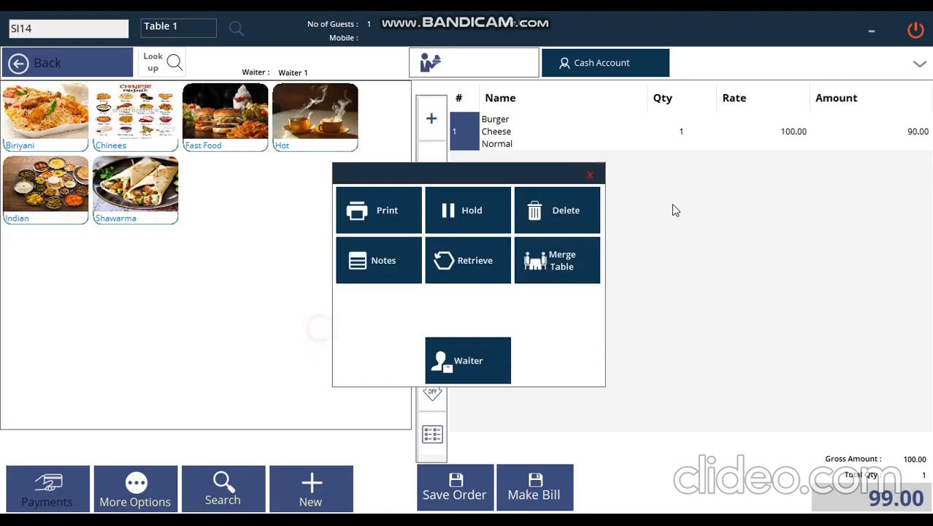
pyautogui.click(590, 174)
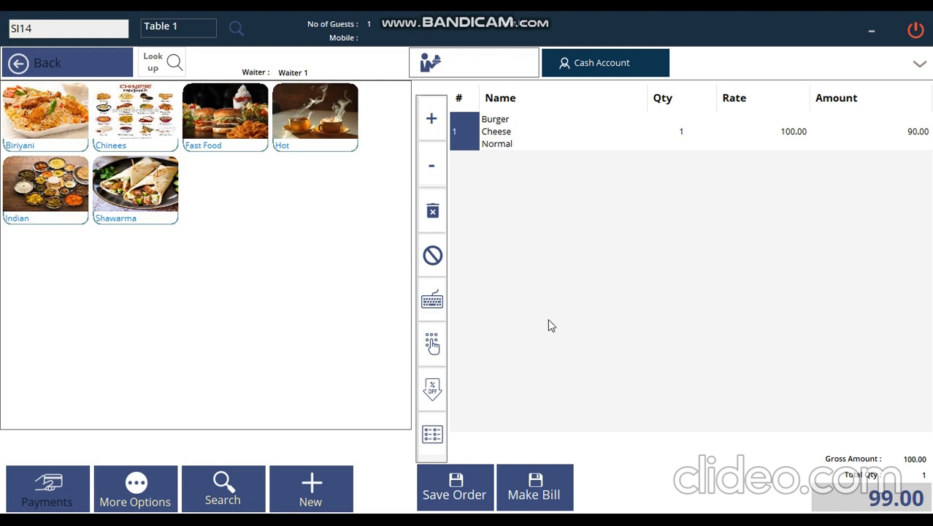
# Expand the voucher header, open and close the Cash Account list unchanged, then collapse it.
pyautogui.click(918, 64)
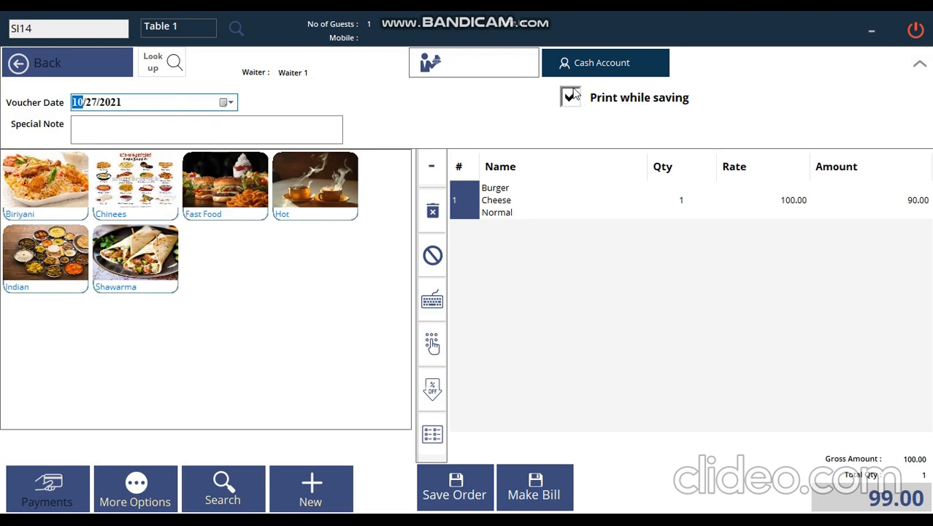
pyautogui.click(615, 65)
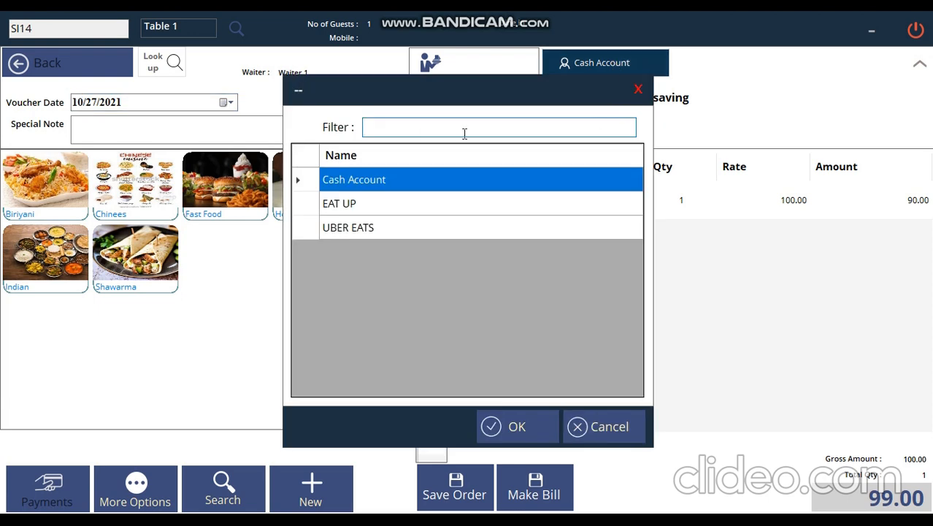
pyautogui.click(638, 89)
pyautogui.click(919, 66)
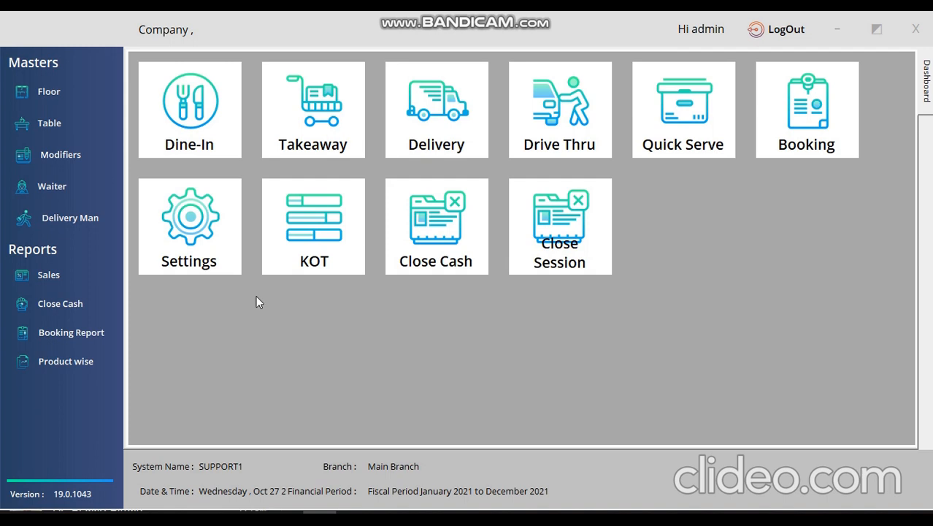
# Start a new takeaway order with four Beef Biriyani.
pyautogui.click(315, 102)
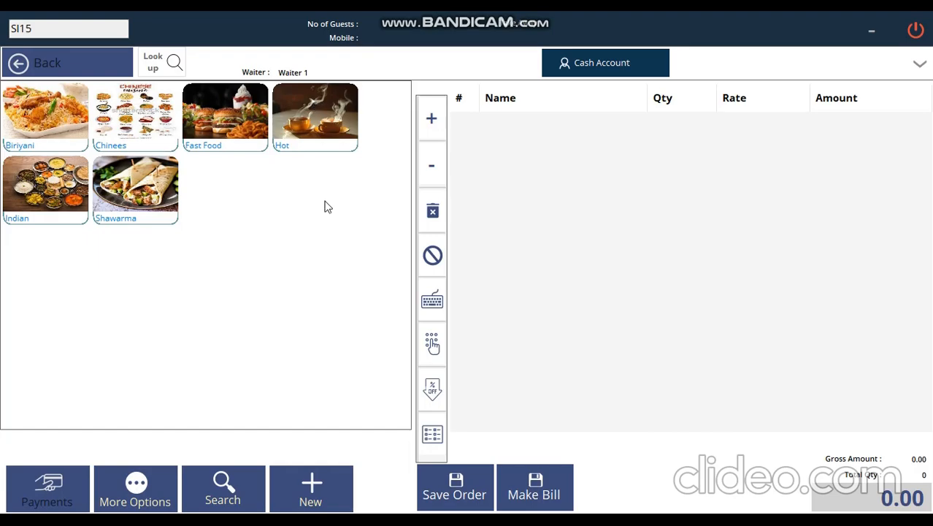
pyautogui.click(73, 124)
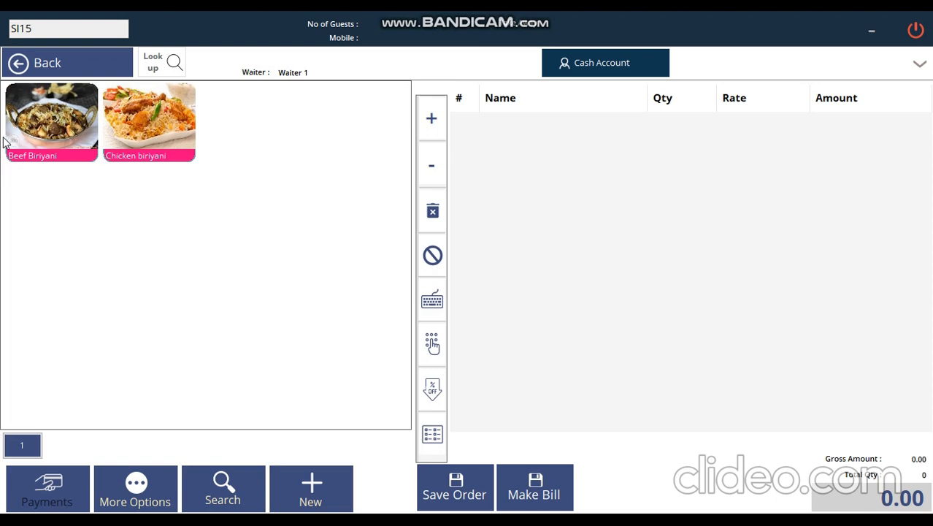
pyautogui.click(73, 124)
pyautogui.click(431, 120)
pyautogui.click(430, 121)
pyautogui.click(431, 120)
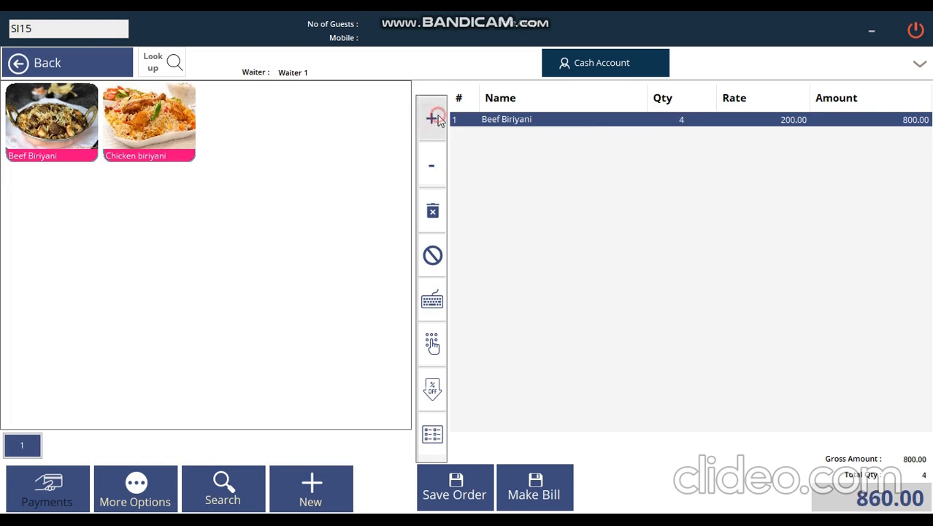
# Fill the takeaway details with the customer's mobile number, vehicle number 852 and vehicle name Van1.
pyautogui.click(464, 468)
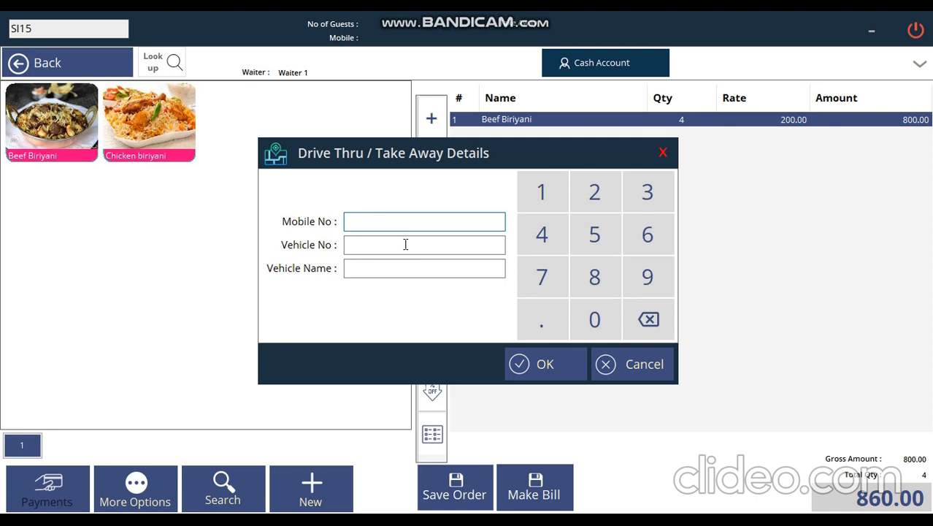
pyautogui.click(549, 205)
pyautogui.click(594, 192)
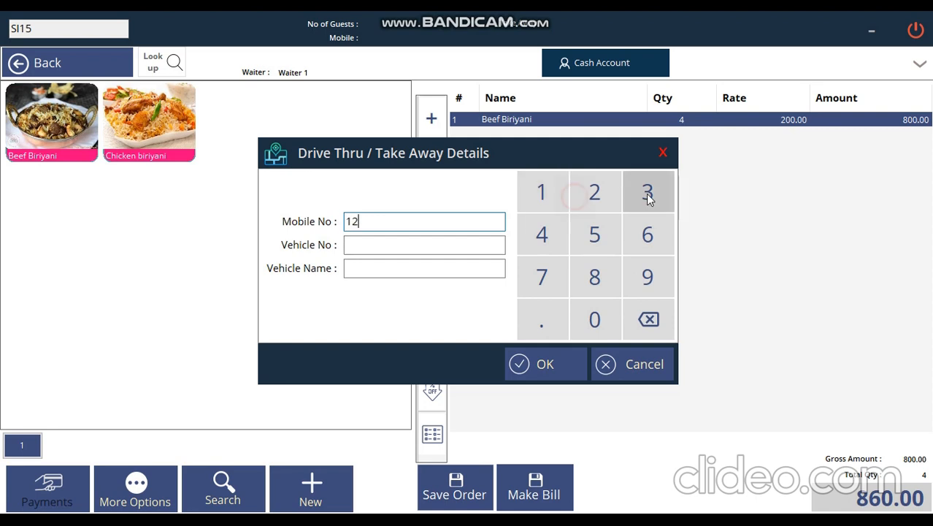
pyautogui.click(648, 192)
pyautogui.click(566, 233)
pyautogui.click(596, 235)
pyautogui.click(648, 235)
pyautogui.click(442, 244)
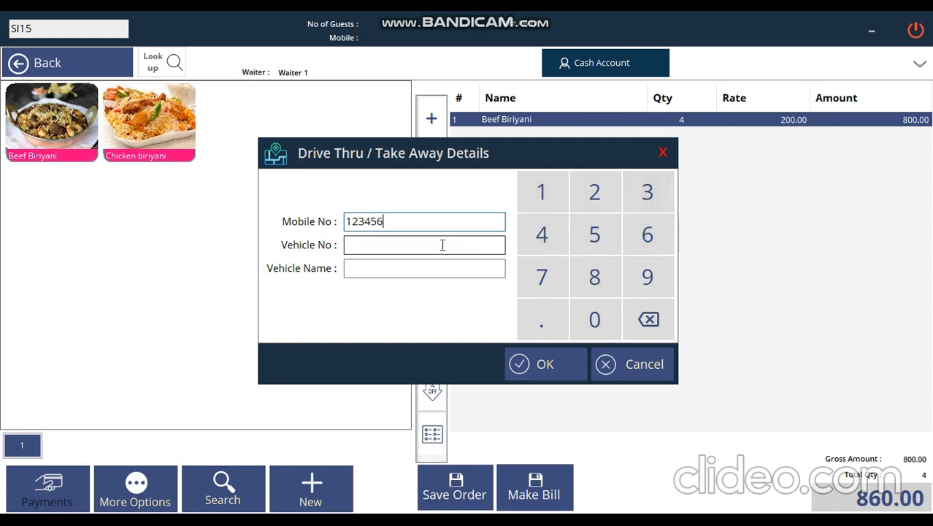
pyautogui.click(606, 280)
pyautogui.click(600, 244)
pyautogui.click(594, 191)
pyautogui.click(427, 267)
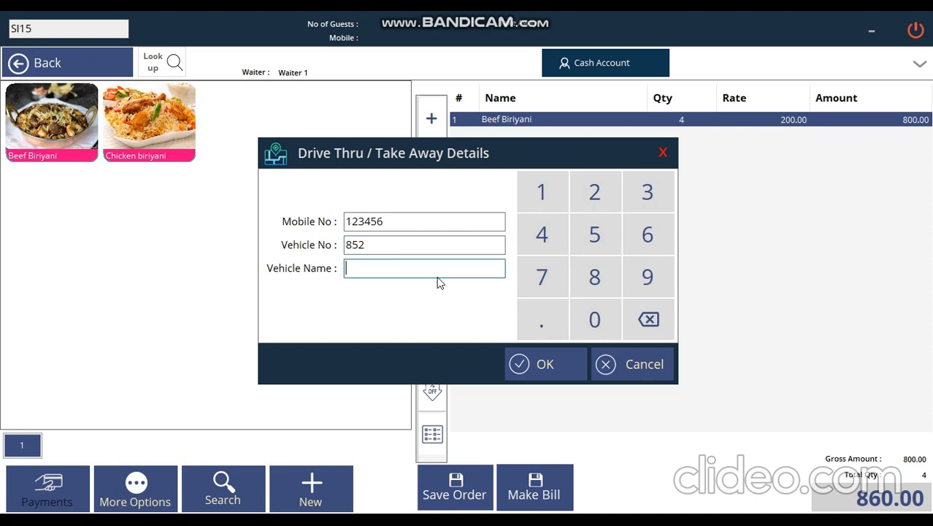
pyautogui.write('Van1')
# Save takeaway order SI15, close its KOT preview, and select SI15 in the saved orders search.
pyautogui.click(523, 363)
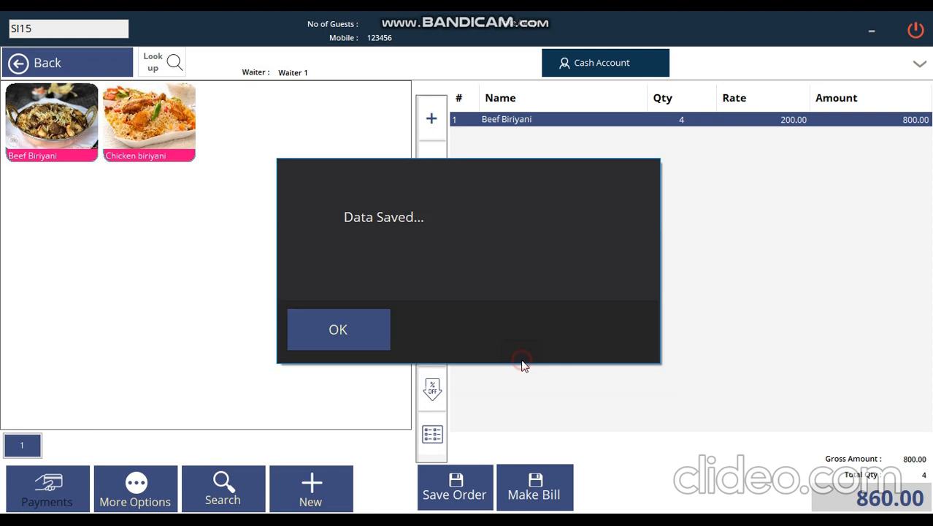
pyautogui.click(385, 338)
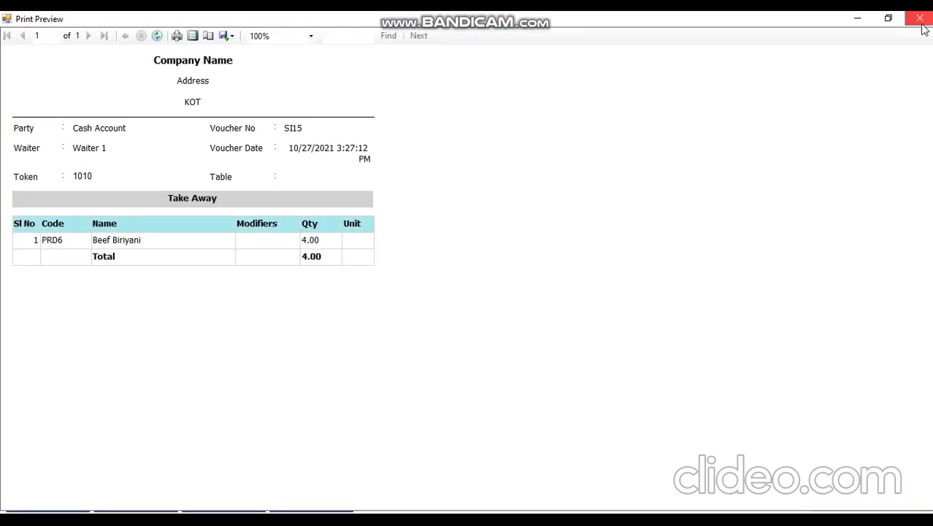
pyautogui.click(922, 25)
pyautogui.click(244, 485)
pyautogui.click(516, 181)
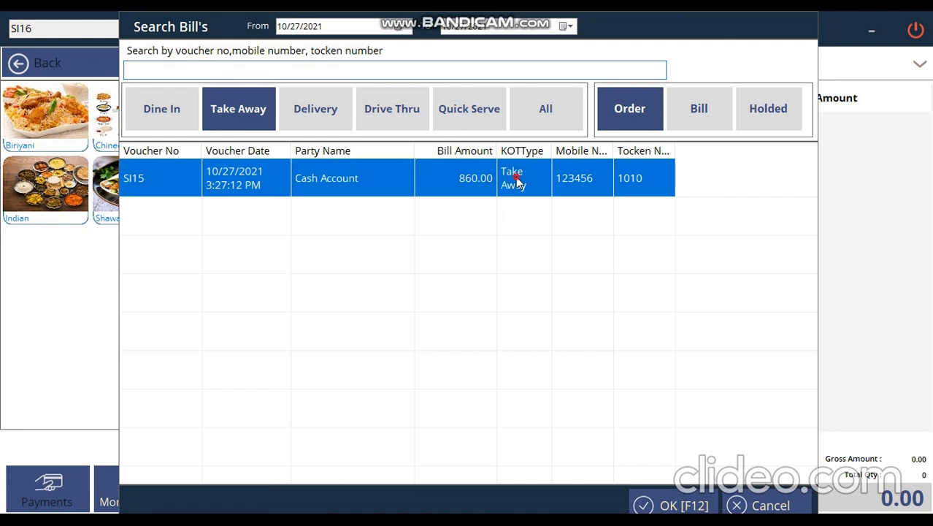
# Load order SI15 and turn it into a bill, closing the invoice preview.
pyautogui.doubleClick(516, 181)
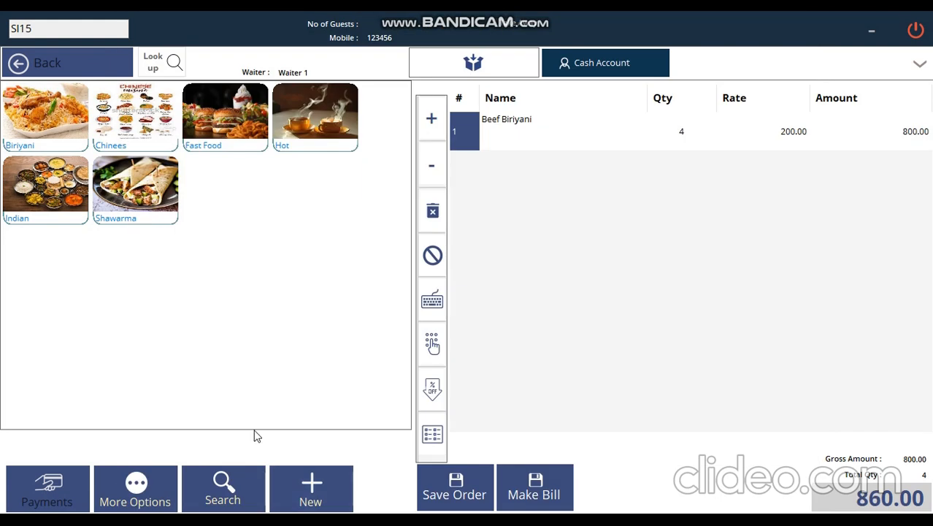
pyautogui.click(522, 491)
pyautogui.click(339, 327)
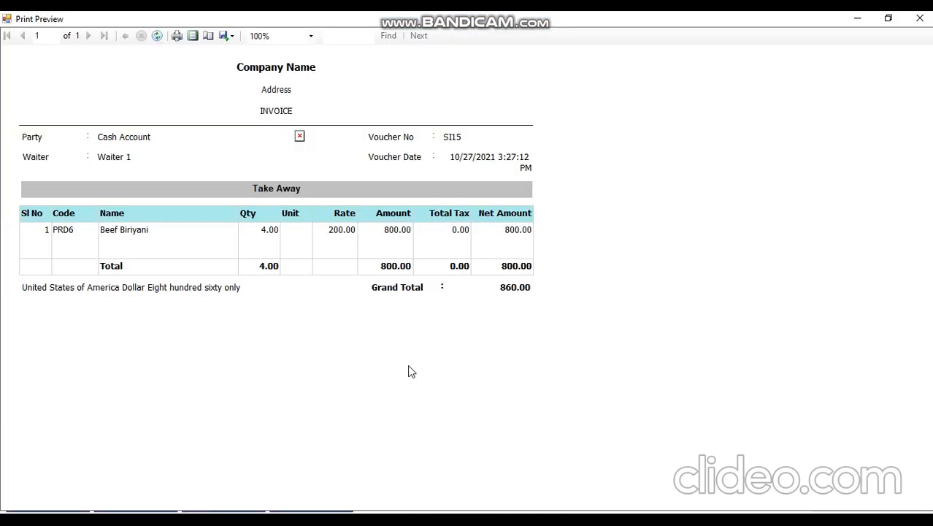
pyautogui.click(921, 20)
# Reload unpaid bill SI15 from the take-away bills list.
pyautogui.click(203, 477)
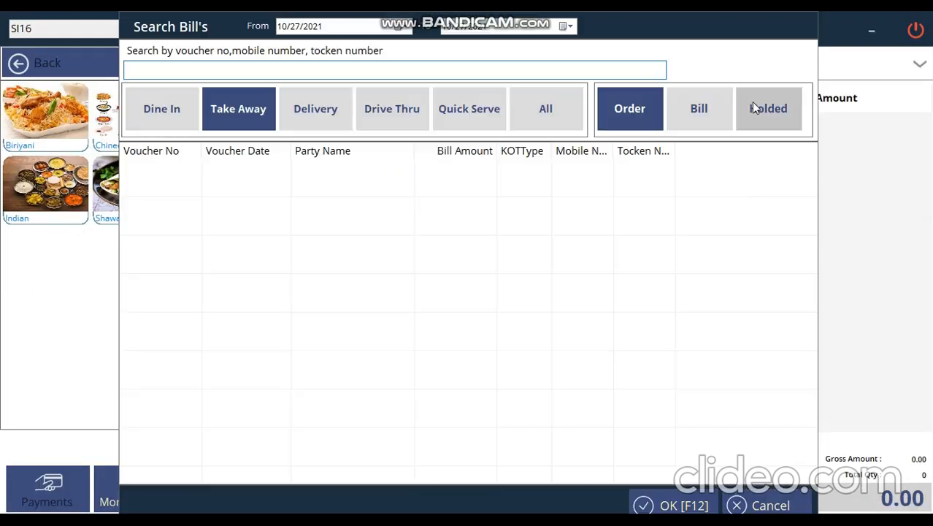
pyautogui.click(699, 110)
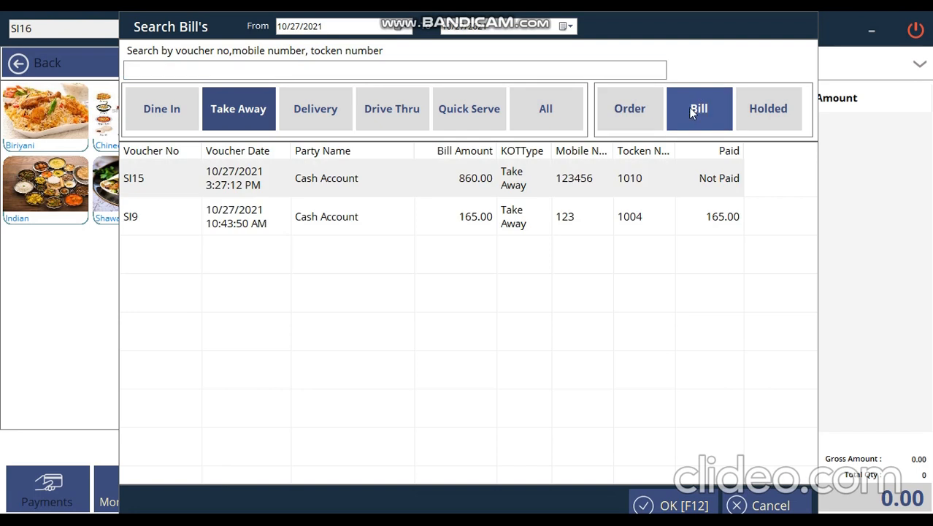
pyautogui.click(310, 108)
pyautogui.click(231, 107)
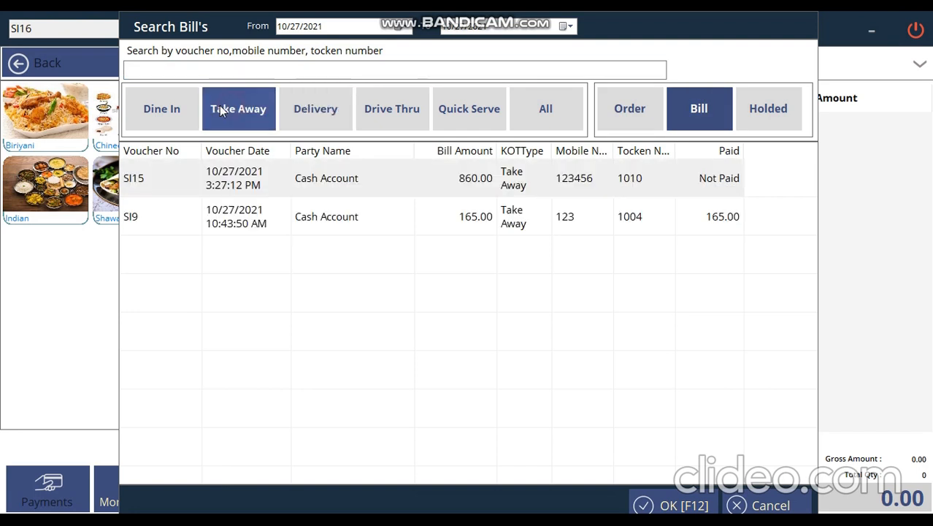
pyautogui.click(193, 113)
pyautogui.click(214, 115)
pyautogui.click(261, 180)
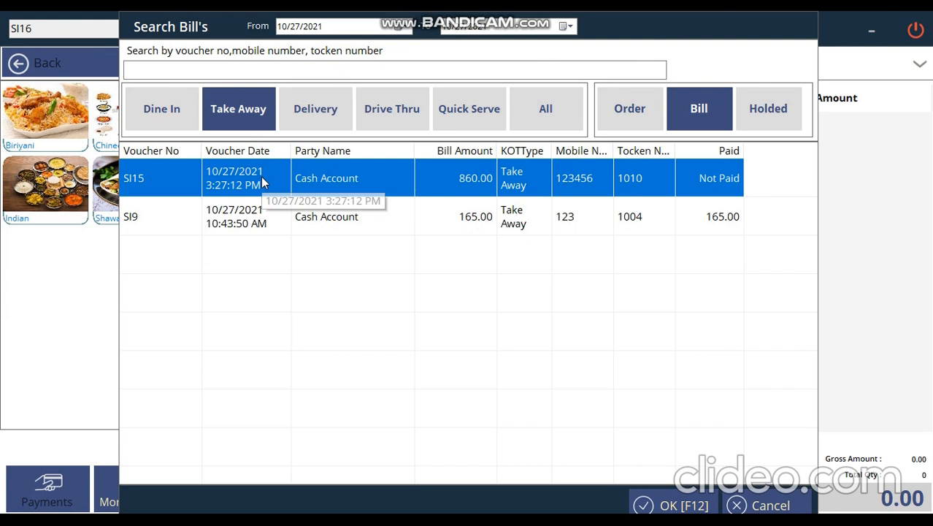
pyautogui.doubleClick(261, 181)
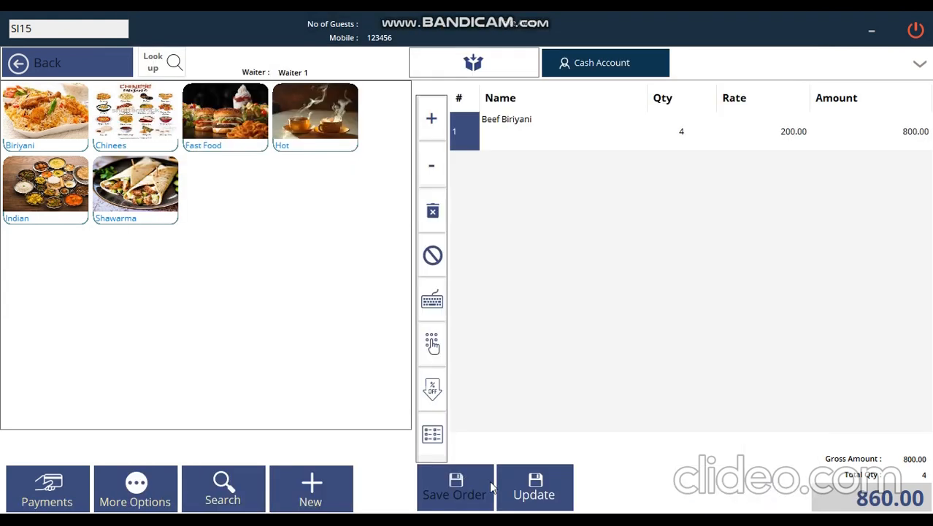
# Pay SI15 with 860 in cash, close the invoice preview and return to the dashboard.
pyautogui.click(46, 488)
pyautogui.click(371, 286)
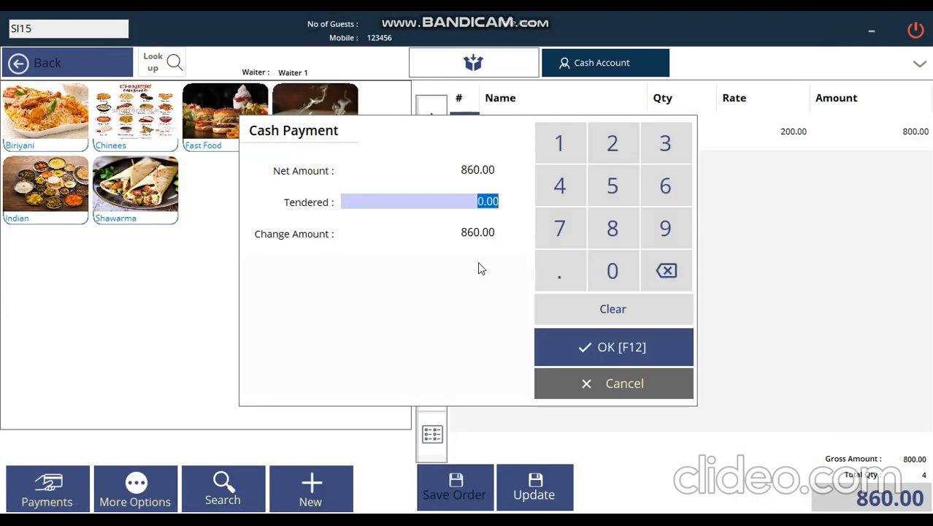
pyautogui.write('860')
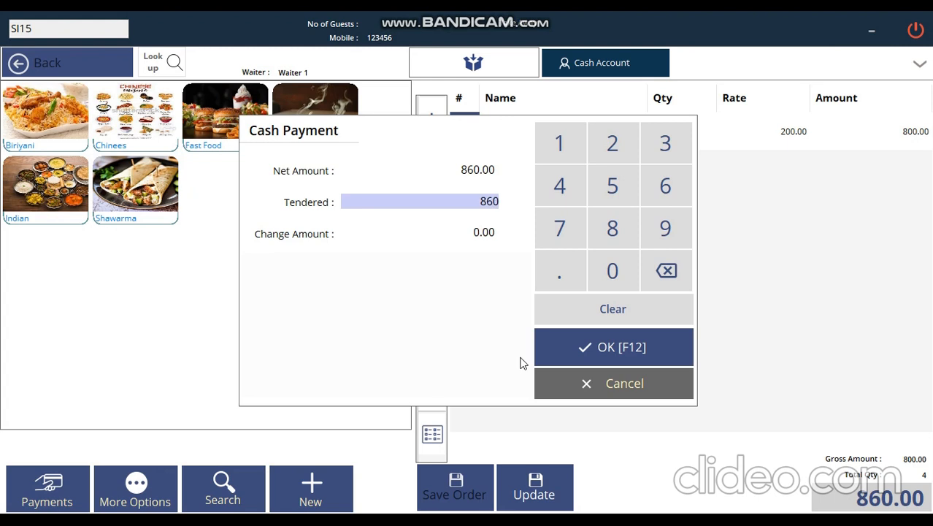
pyautogui.click(606, 347)
pyautogui.click(361, 320)
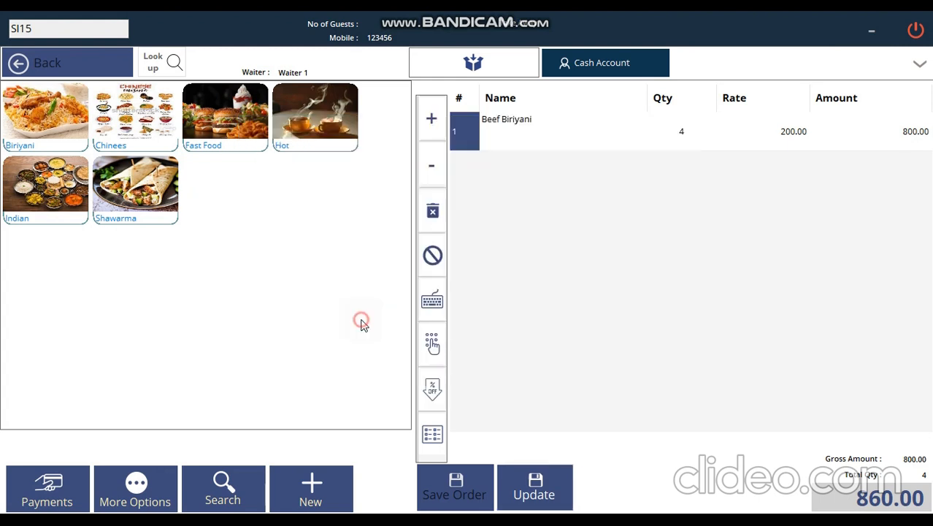
pyautogui.click(920, 18)
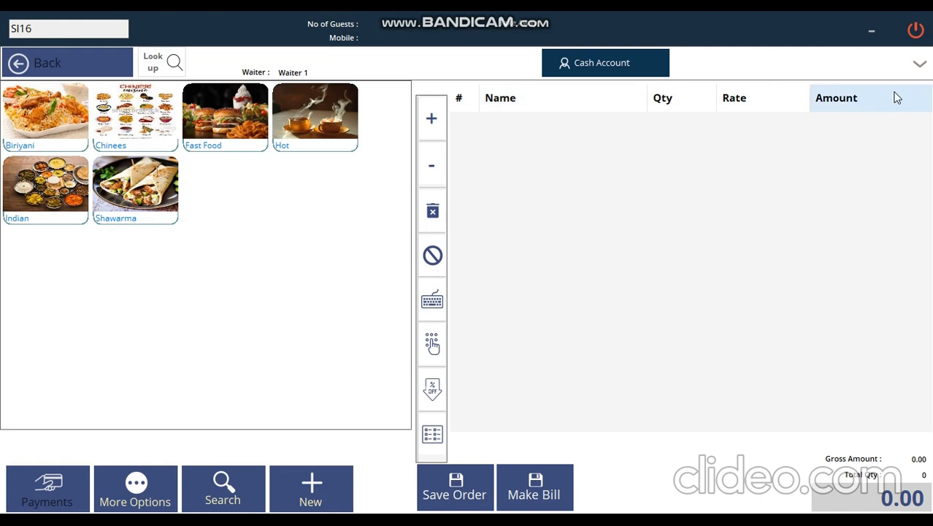
pyautogui.click(921, 67)
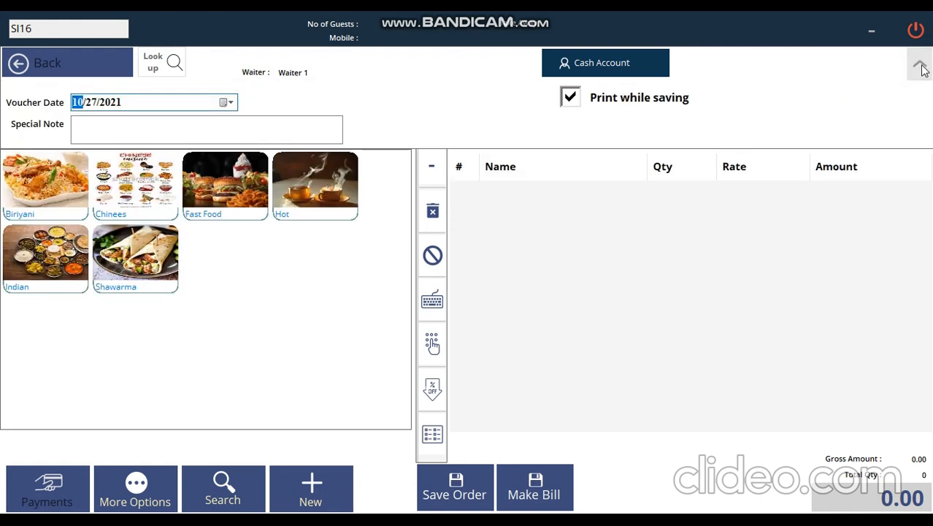
pyautogui.click(922, 67)
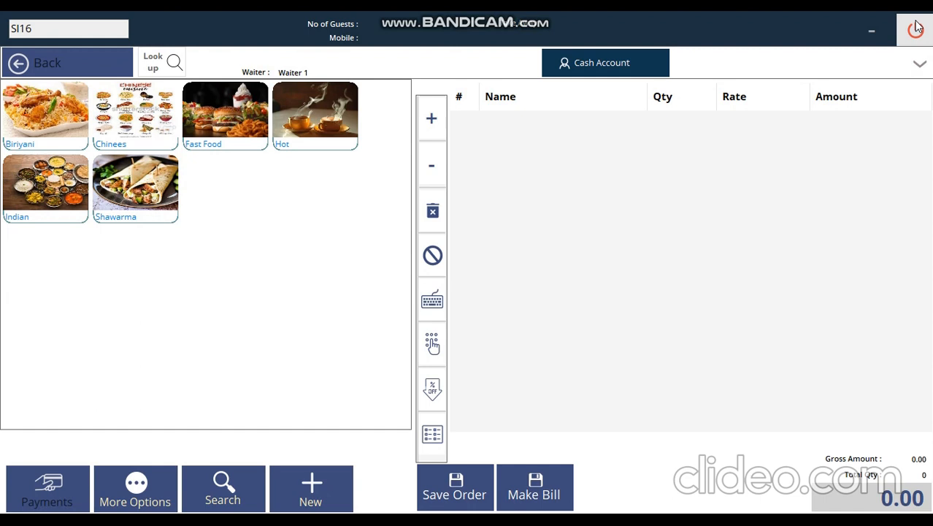
pyautogui.click(916, 28)
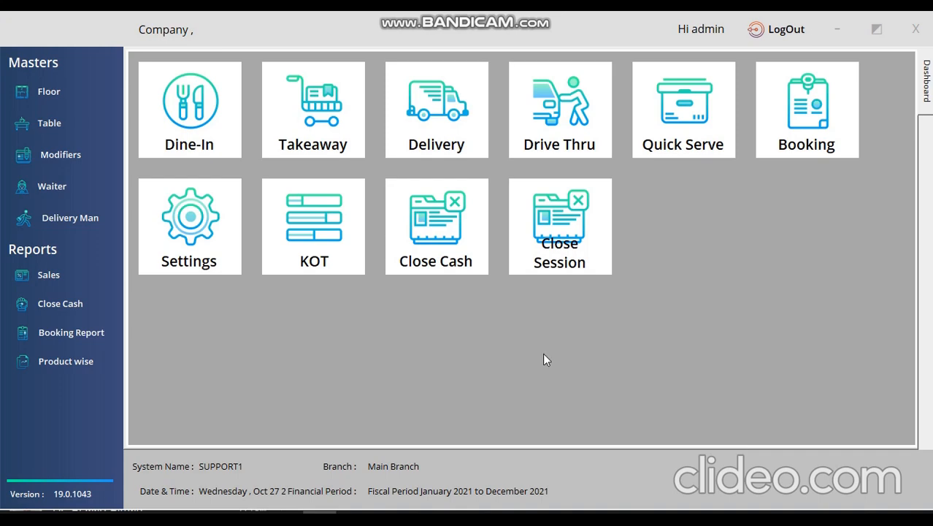
# Start a new delivery order with three Beef Biriyani.
pyautogui.click(462, 123)
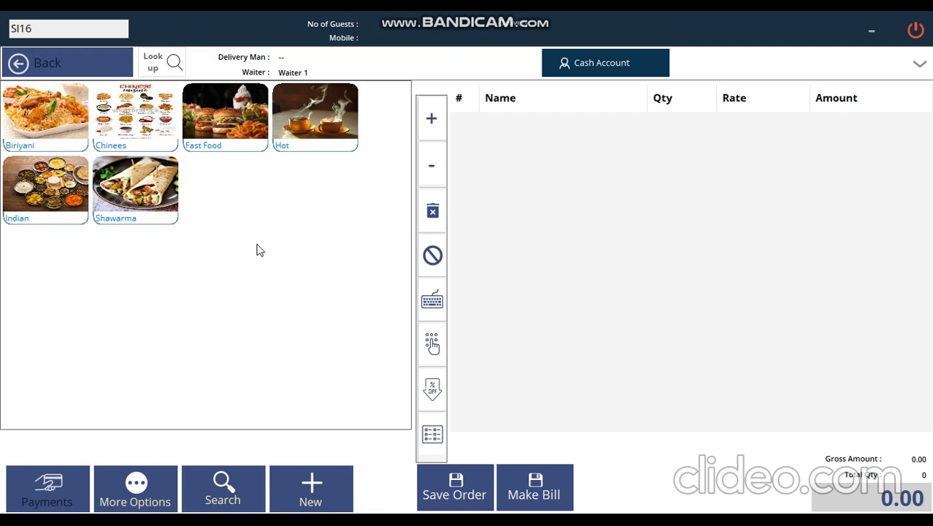
pyautogui.click(54, 129)
pyautogui.click(52, 144)
pyautogui.click(431, 118)
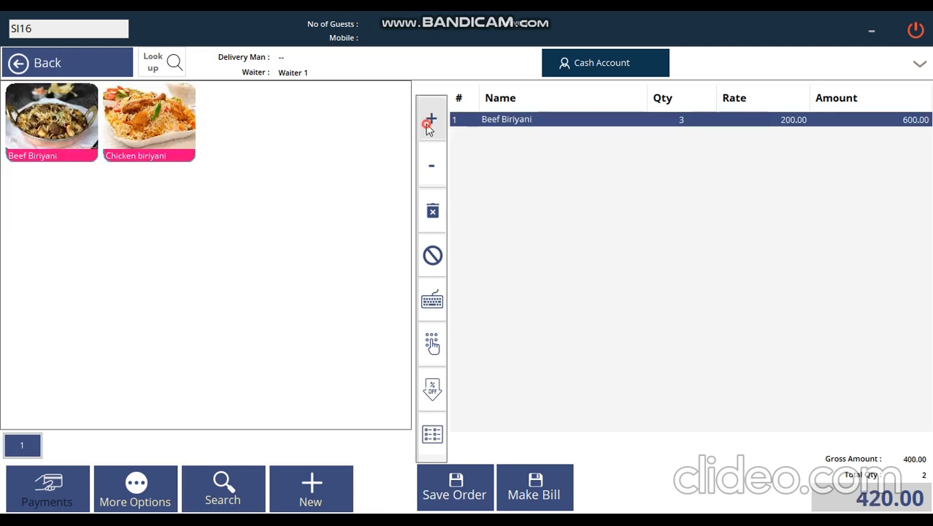
pyautogui.click(431, 119)
# Enter the customer's name, mobile number, location and address as delivery details, then save the order.
pyautogui.click(443, 487)
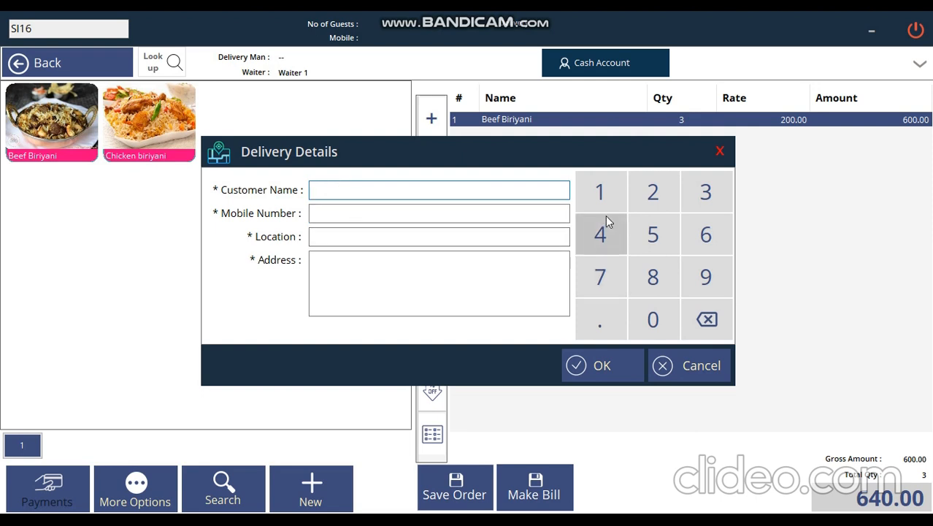
pyautogui.write('Test')
pyautogui.click(480, 208)
pyautogui.write('1256988')
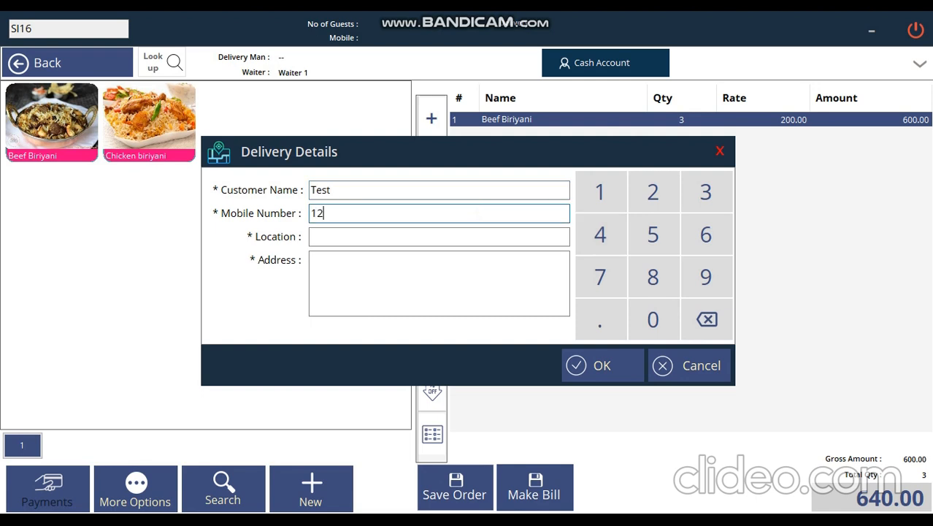
pyautogui.click(475, 240)
pyautogui.write('india')
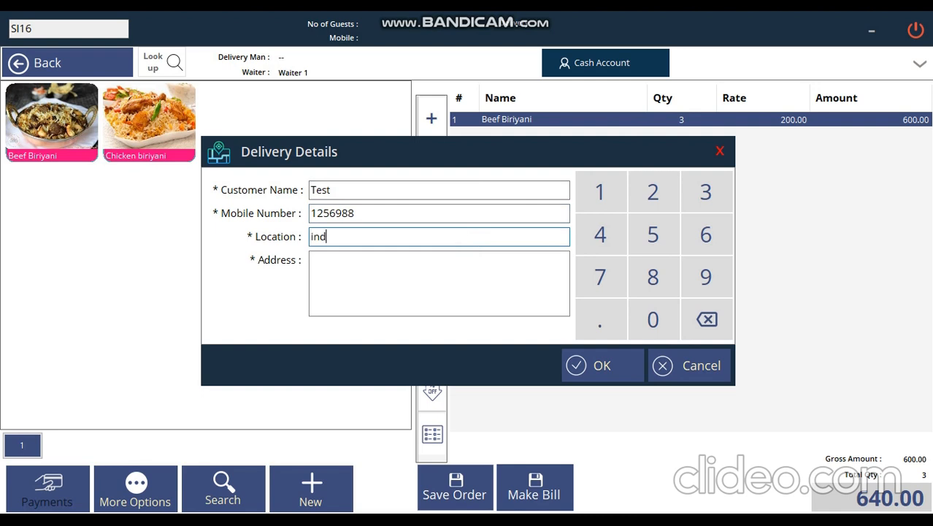
pyautogui.click(434, 264)
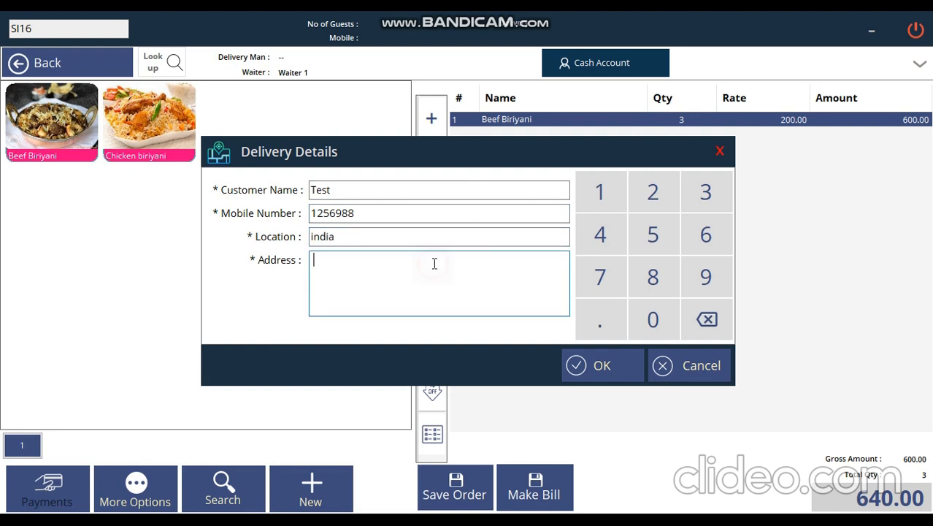
pyautogui.write('address1')
pyautogui.click(595, 365)
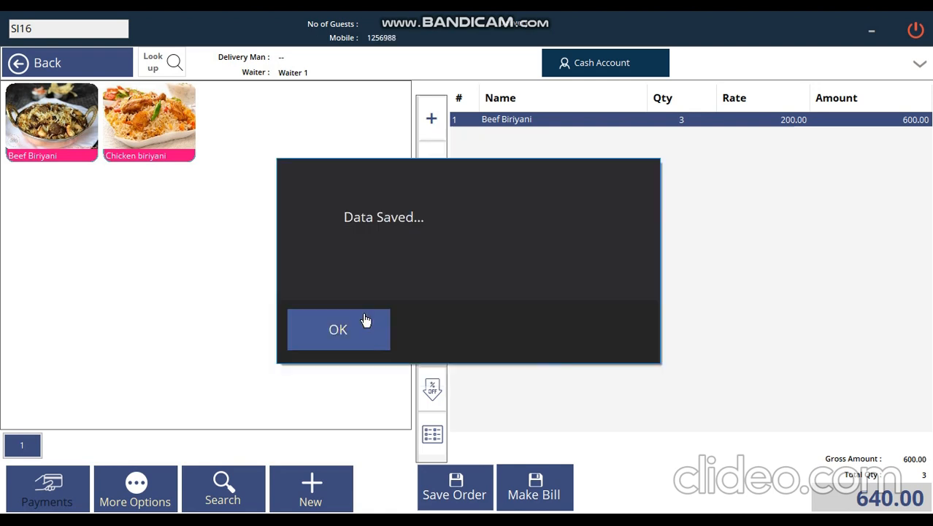
pyautogui.click(367, 323)
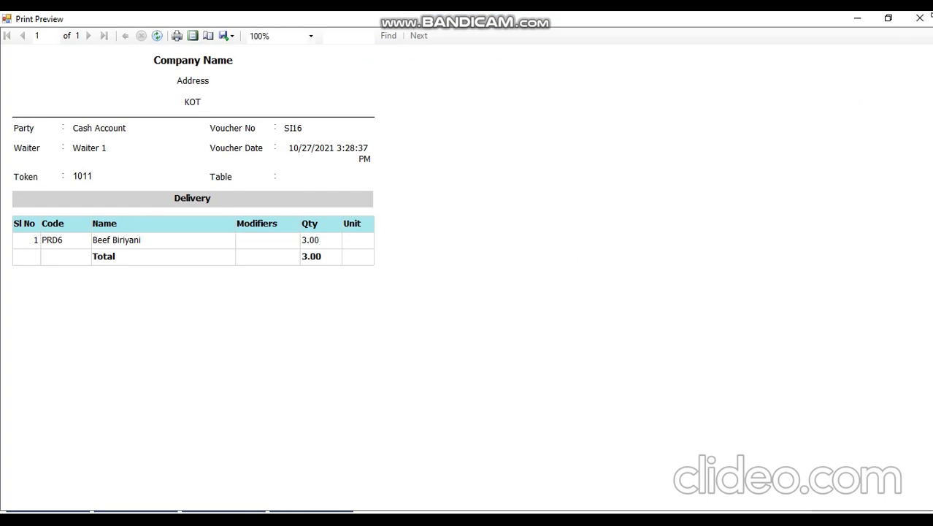
pyautogui.click(921, 16)
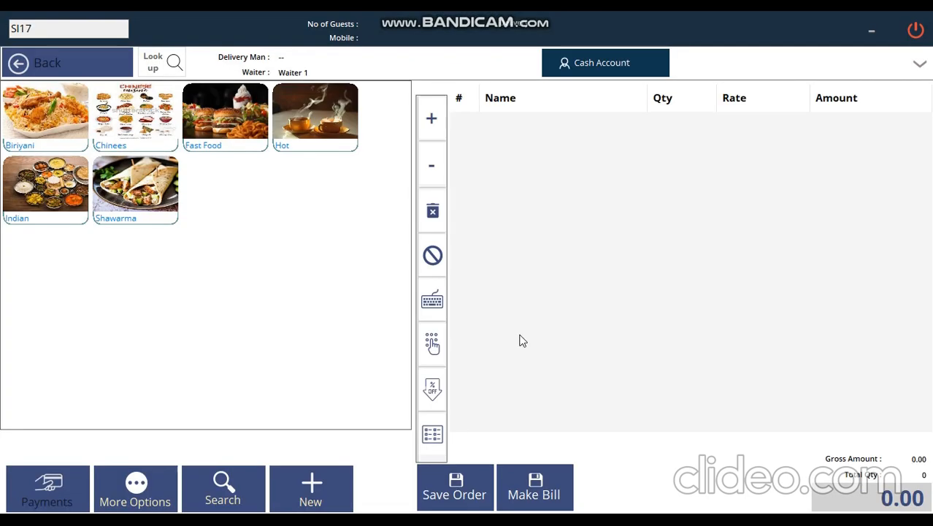
# Set EAT UP as the service provider for order SI17 in the extra order options.
pyautogui.click(156, 482)
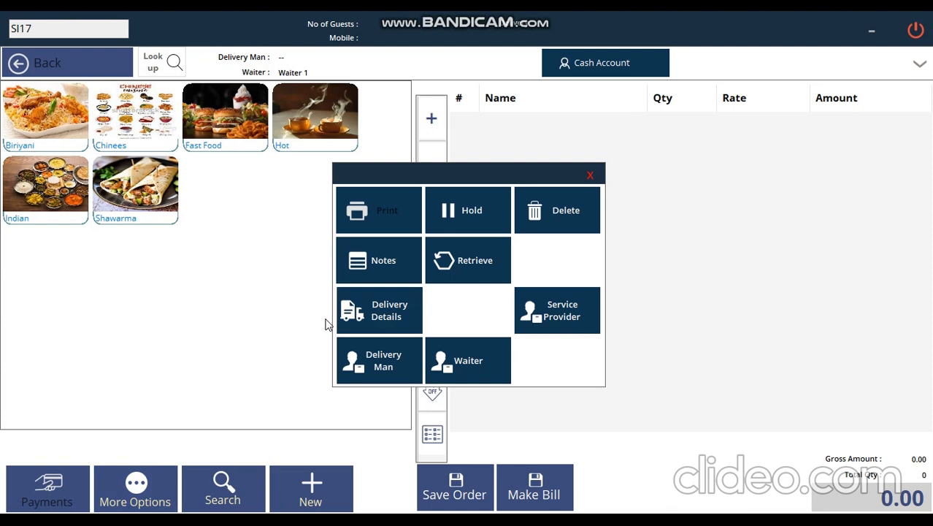
pyautogui.click(395, 317)
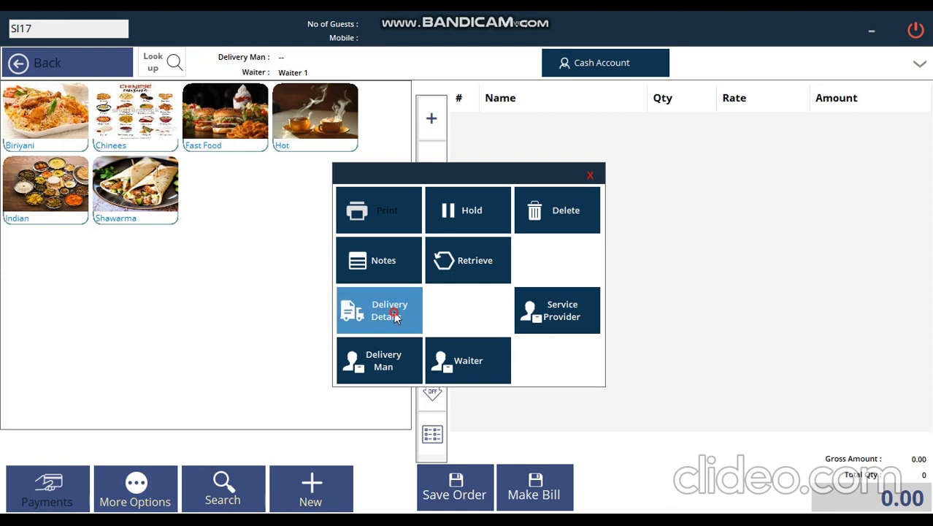
pyautogui.click(720, 151)
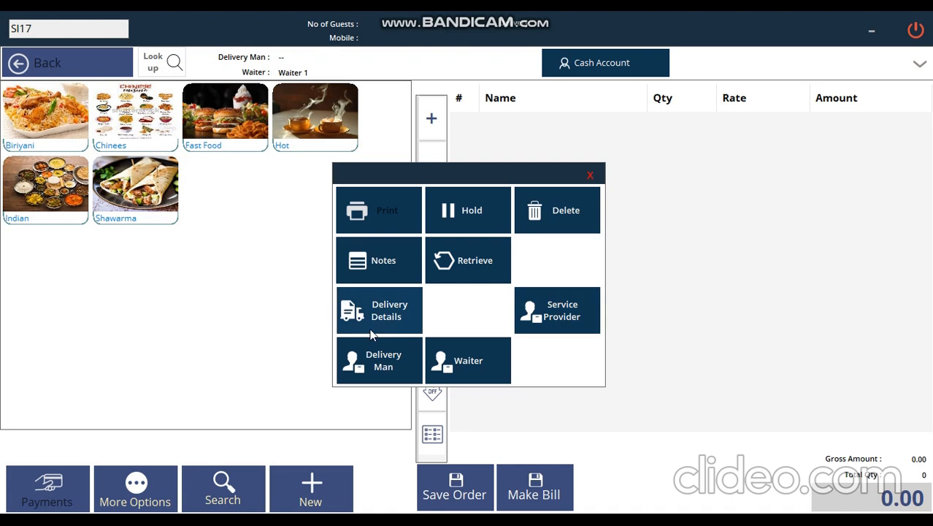
pyautogui.click(567, 322)
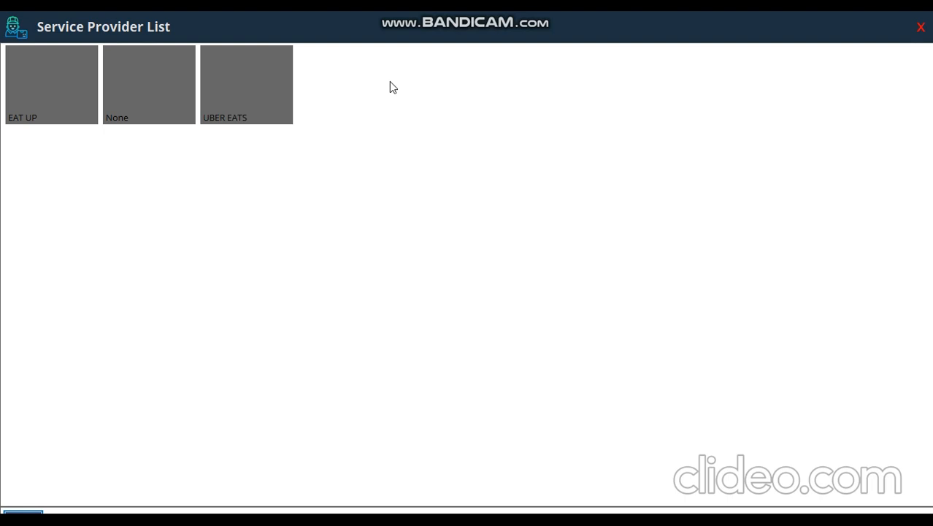
pyautogui.click(78, 97)
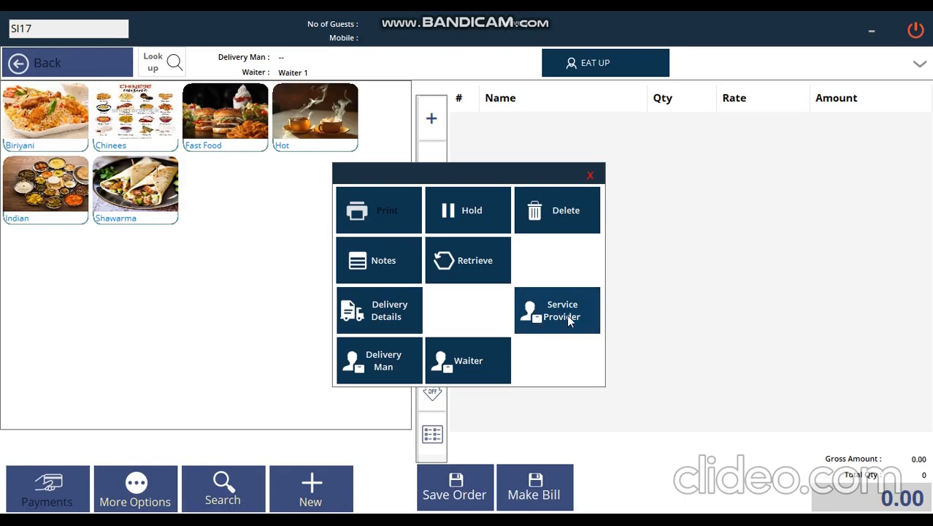
# Assign Waiter 1 to the order and reveal the voucher date and special note details.
pyautogui.click(385, 365)
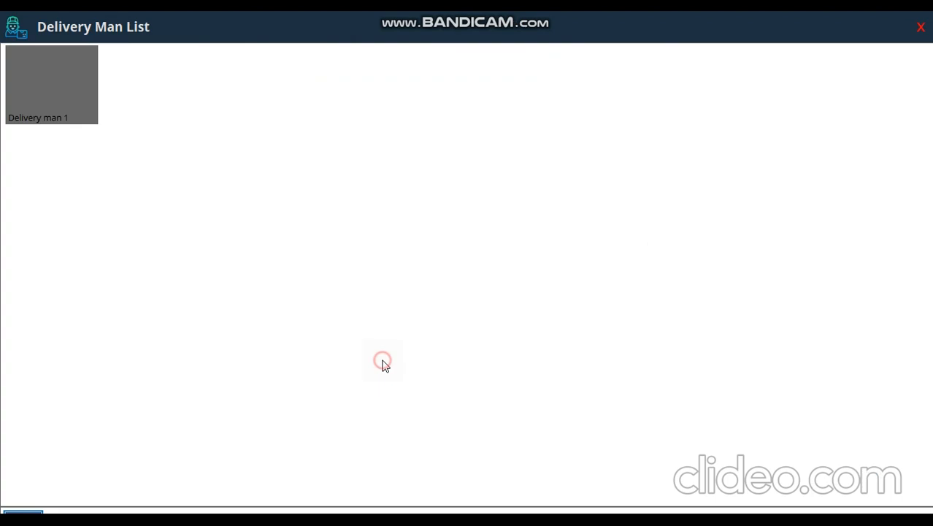
pyautogui.click(47, 106)
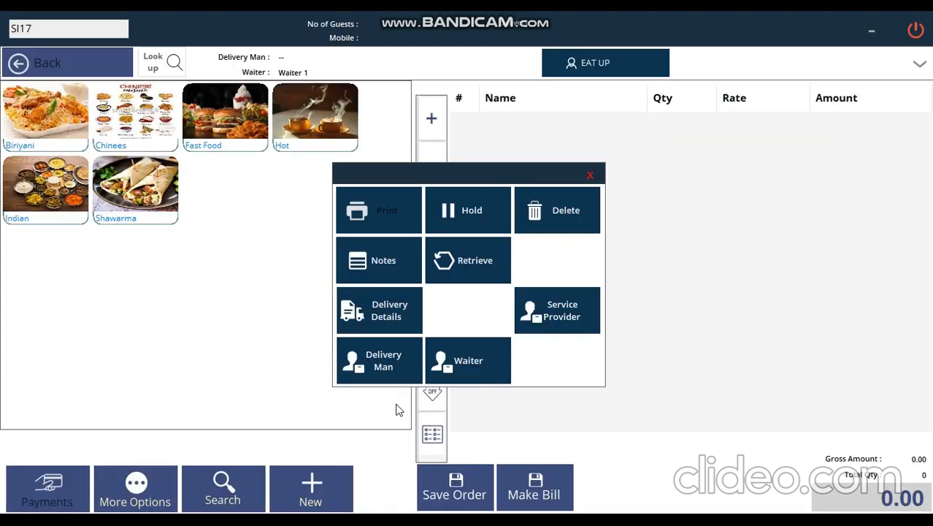
pyautogui.click(491, 376)
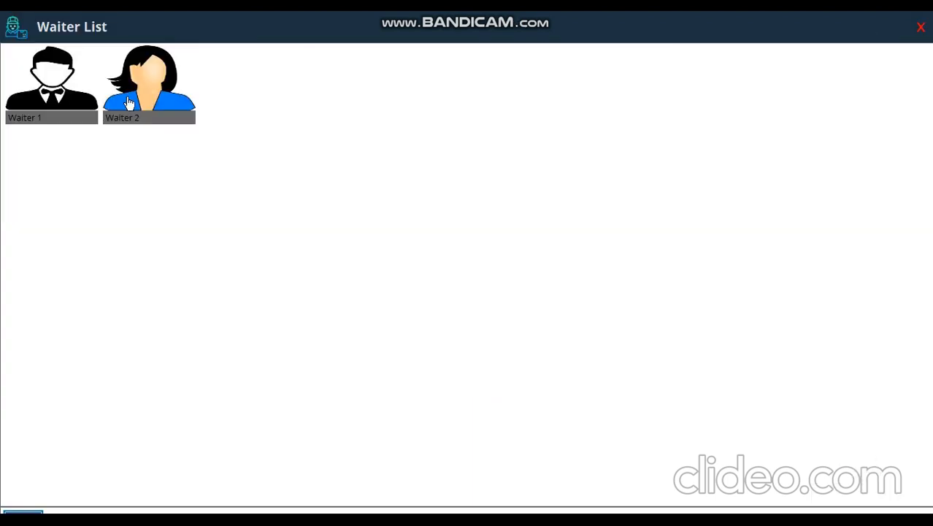
pyautogui.click(15, 92)
pyautogui.click(591, 175)
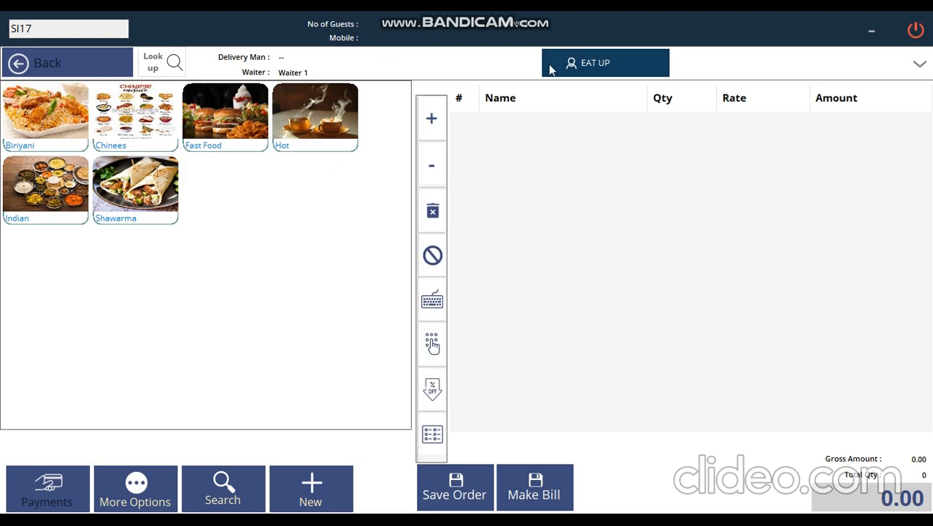
pyautogui.click(919, 64)
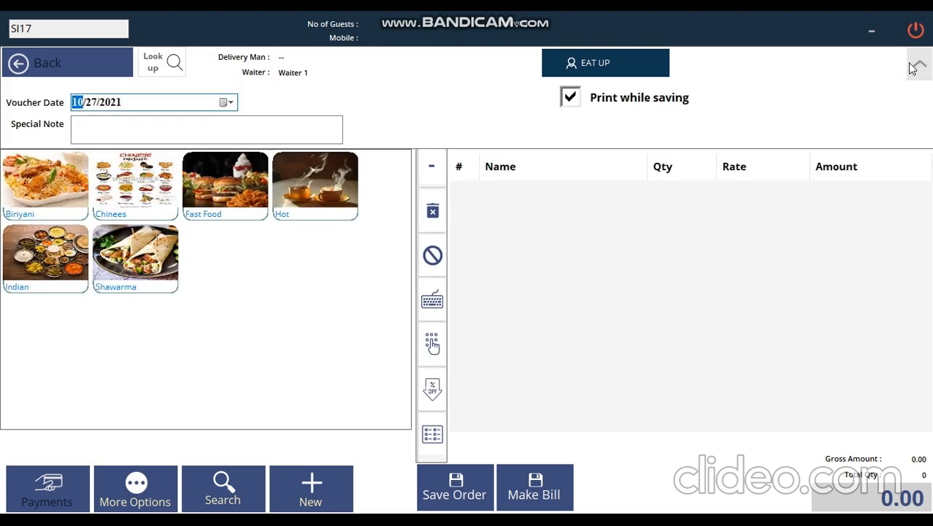
# Start a drive-thru order with Beef Biriyani and Chicken biriyani, raising the Chicken biriyani quantity.
pyautogui.click(919, 64)
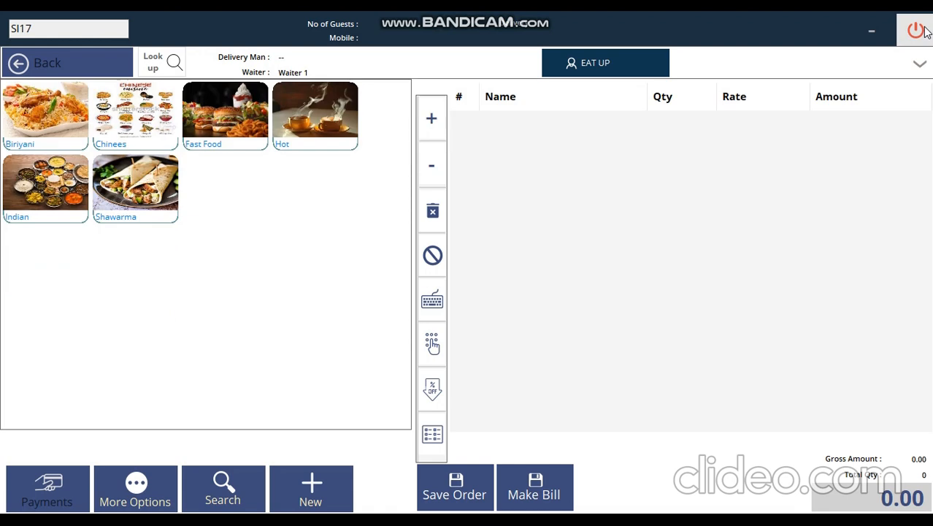
pyautogui.click(917, 30)
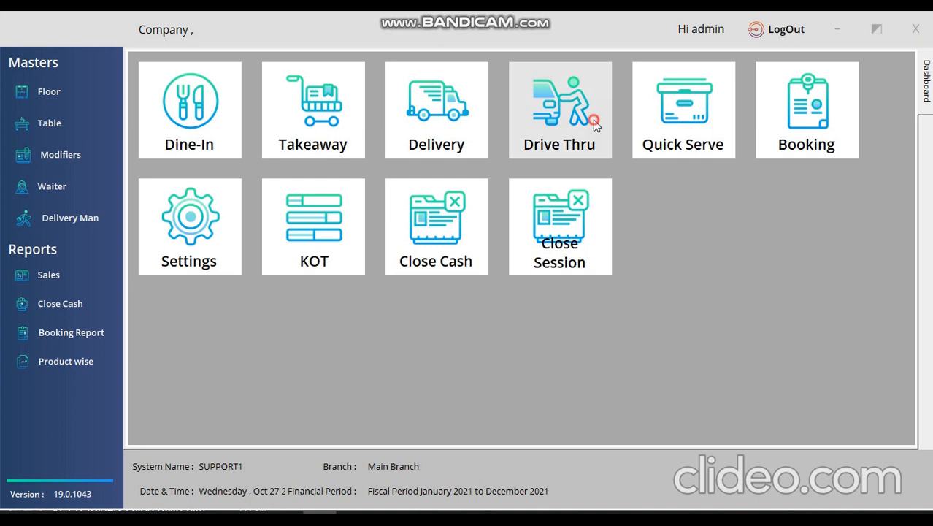
pyautogui.click(559, 110)
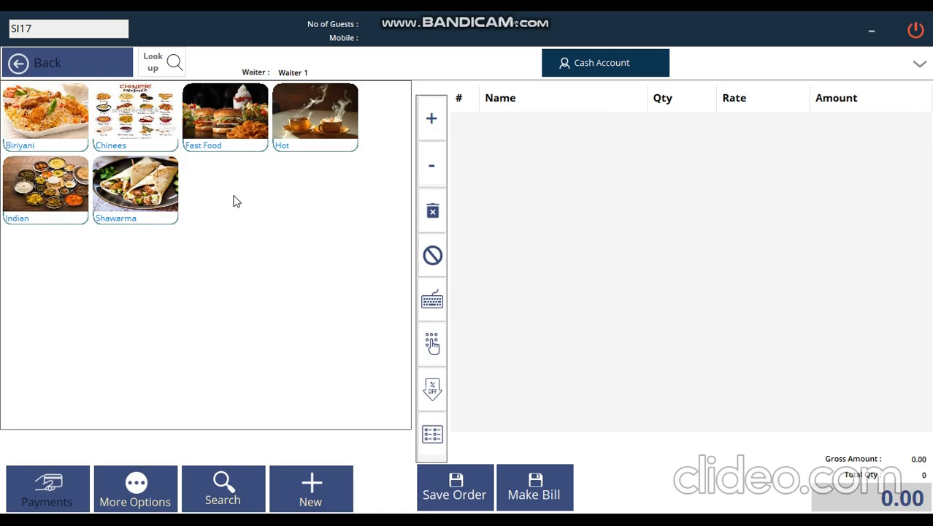
pyautogui.click(70, 142)
pyautogui.click(40, 157)
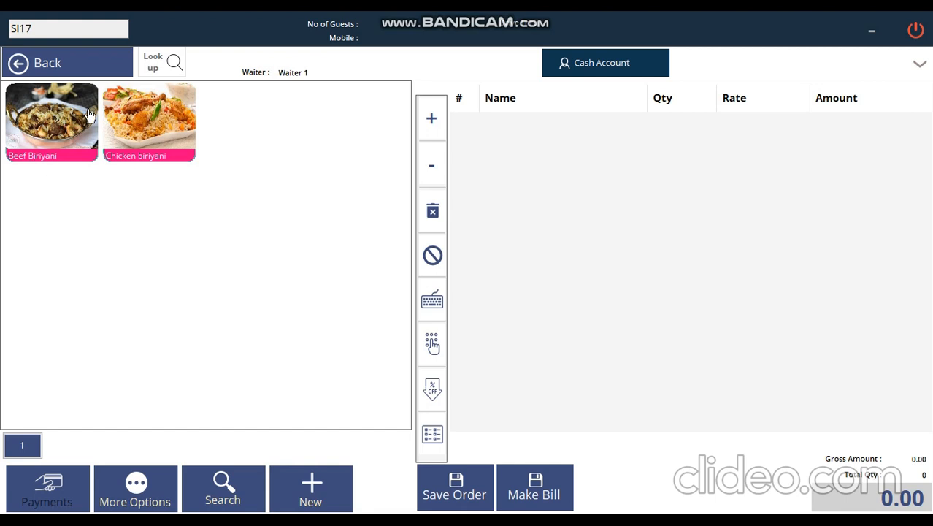
pyautogui.click(146, 124)
pyautogui.click(432, 120)
pyautogui.click(431, 120)
pyautogui.click(432, 121)
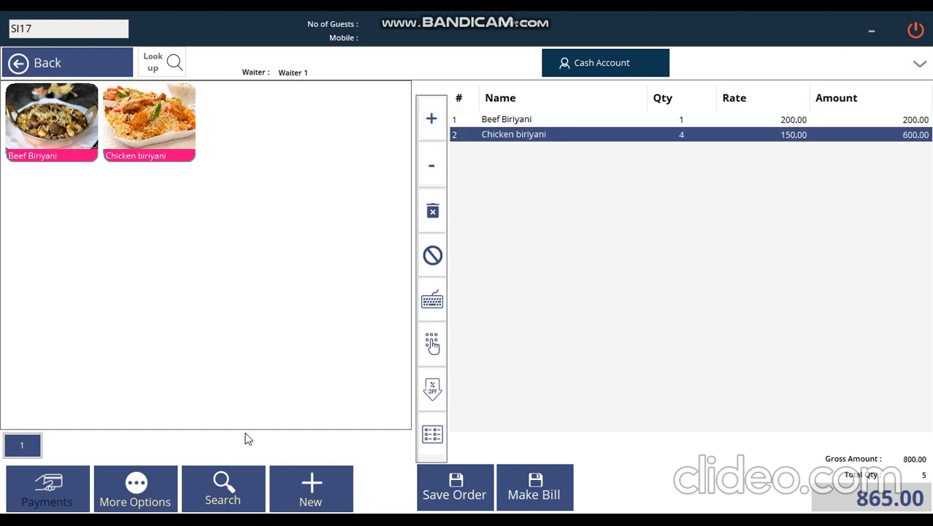
# Try saving the drive-thru order, abandon it when a mobile number is required, and return to the dashboard.
pyautogui.click(455, 488)
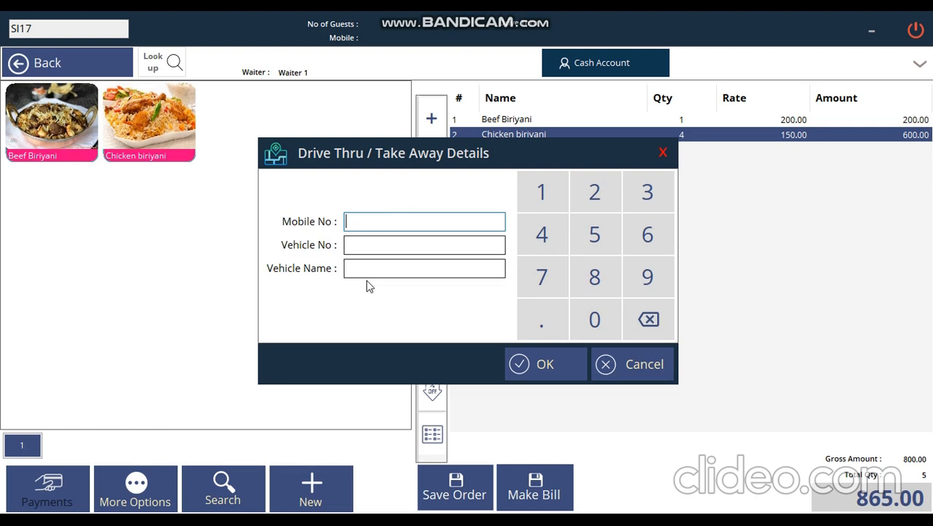
pyautogui.click(662, 152)
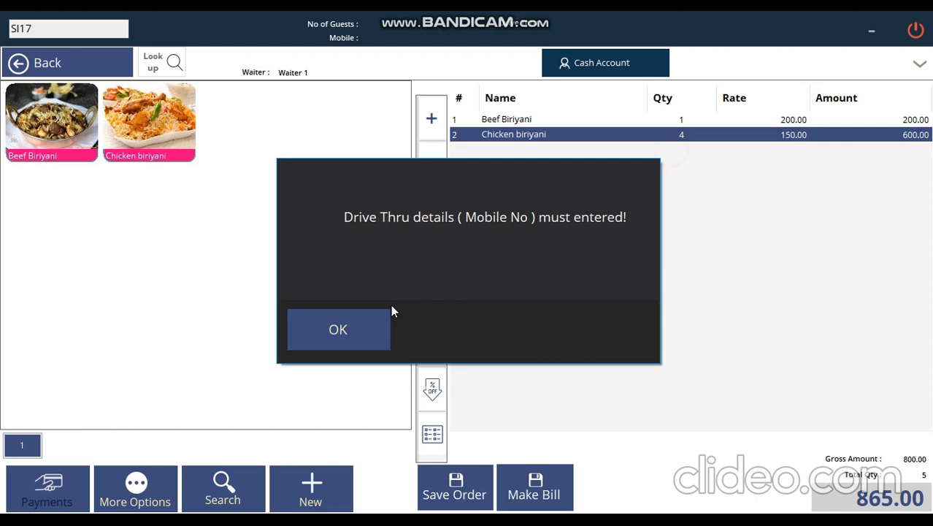
pyautogui.click(354, 321)
pyautogui.click(915, 30)
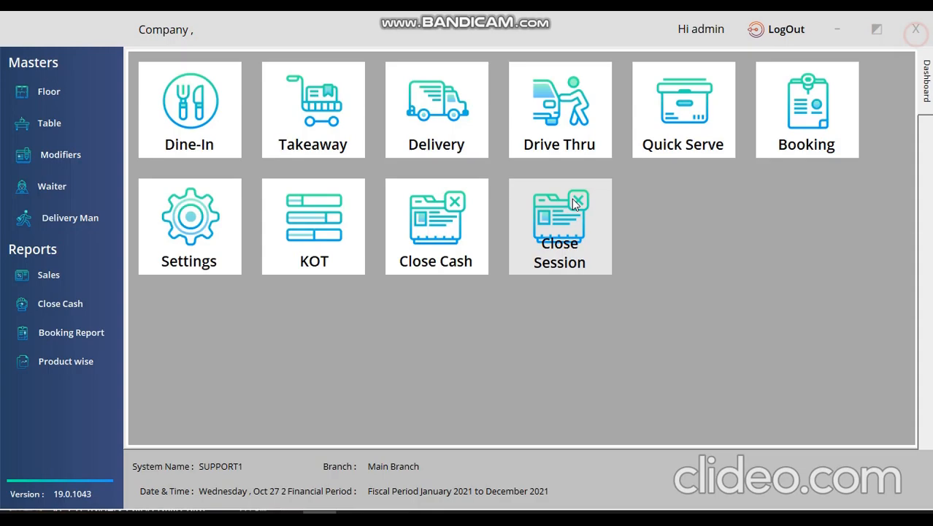
pyautogui.click(696, 128)
# Add one Chicken biriyani and four Beef Biriyani (1,025.00) and save the quick-serve order.
pyautogui.click(73, 139)
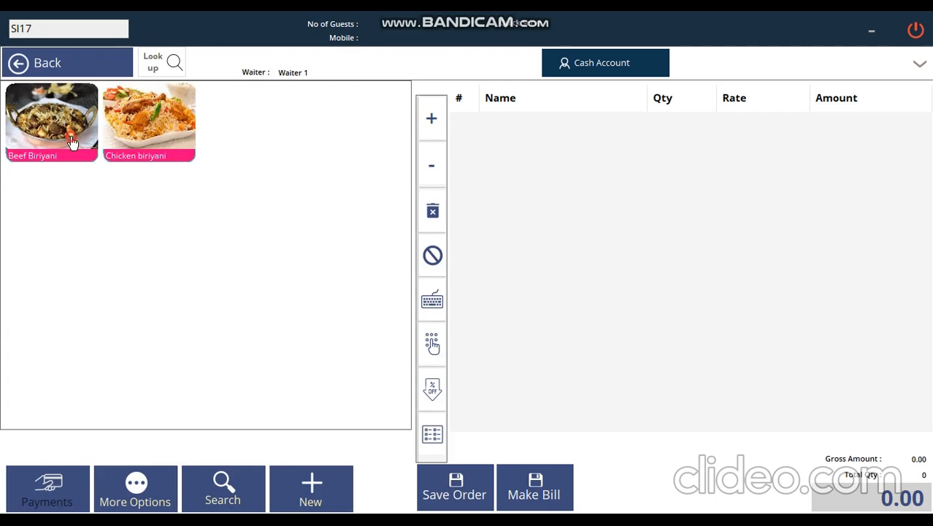
pyautogui.click(130, 140)
pyautogui.click(51, 120)
pyautogui.click(431, 118)
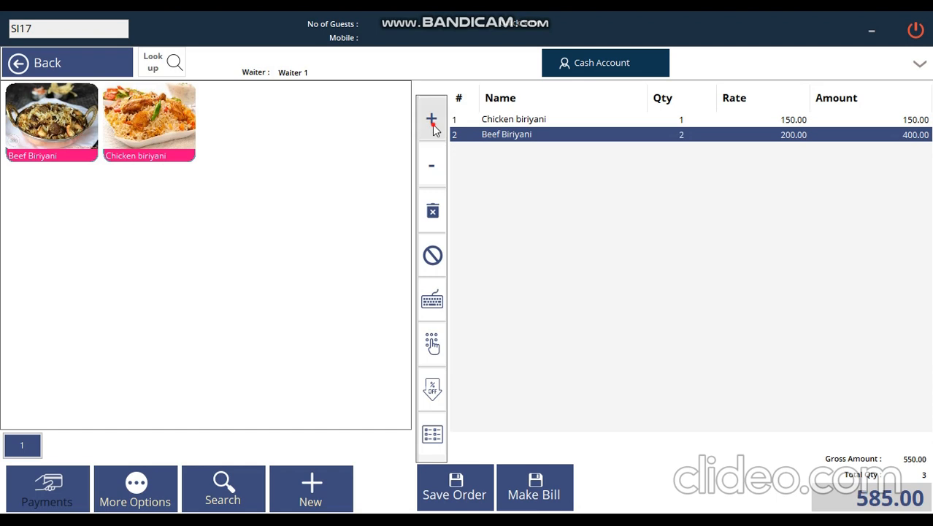
pyautogui.click(431, 118)
pyautogui.click(432, 118)
pyautogui.click(467, 471)
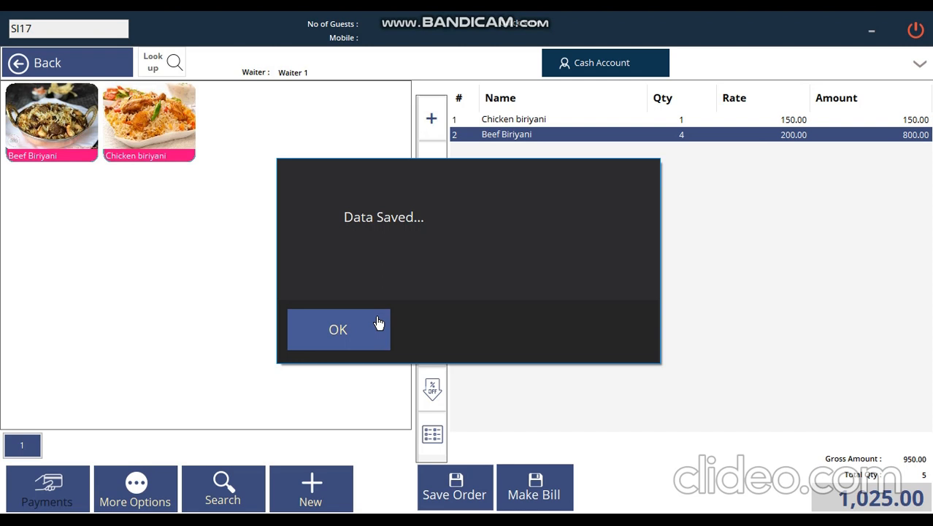
pyautogui.click(342, 337)
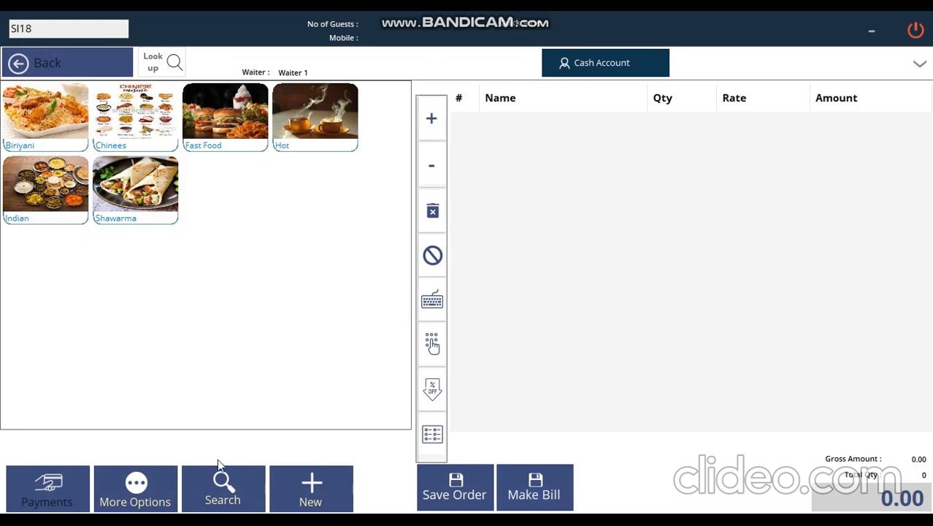
# Find quick-serve order SI17 and turn it into a bill, closing the invoice preview.
pyautogui.click(210, 489)
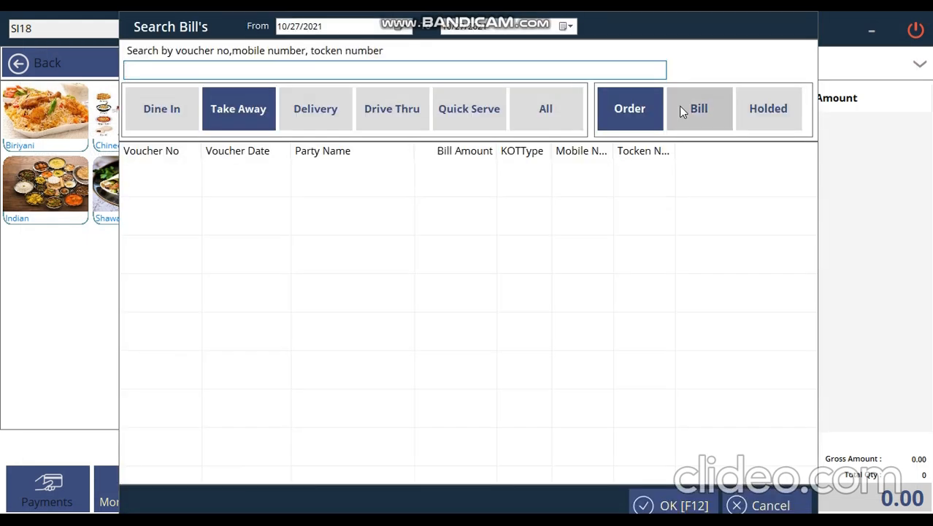
pyautogui.click(473, 108)
pyautogui.doubleClick(444, 175)
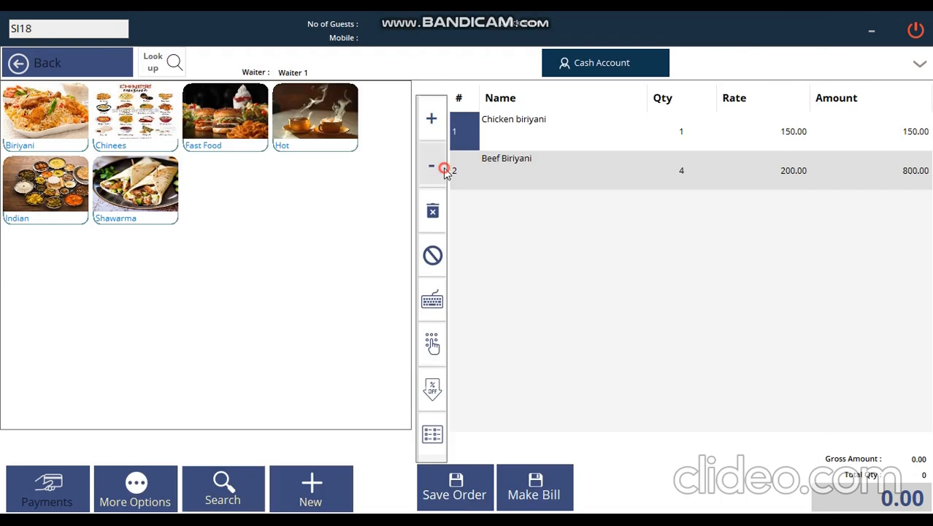
pyautogui.click(523, 485)
pyautogui.click(348, 333)
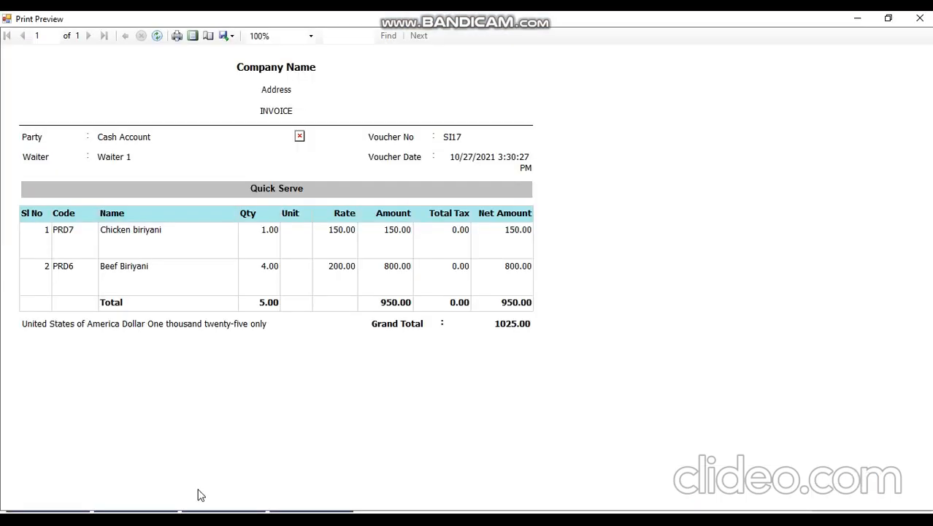
pyautogui.click(921, 21)
# Reload billed order SI17 and pay 1025 by card, entering the card number.
pyautogui.click(223, 486)
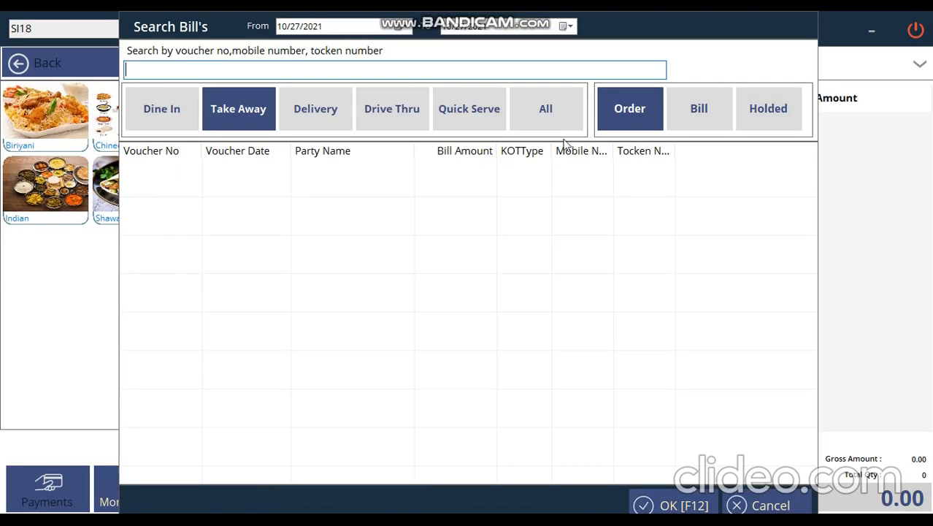
pyautogui.click(470, 106)
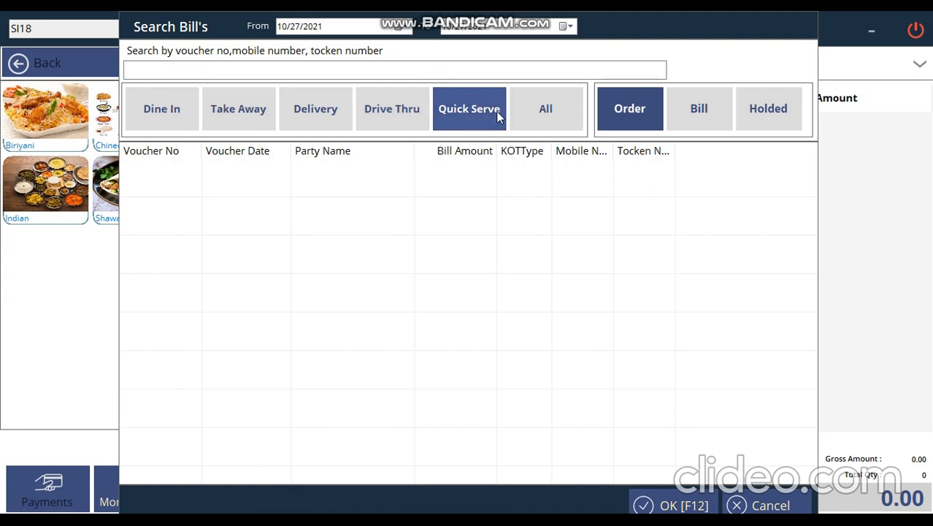
pyautogui.click(697, 122)
pyautogui.doubleClick(608, 181)
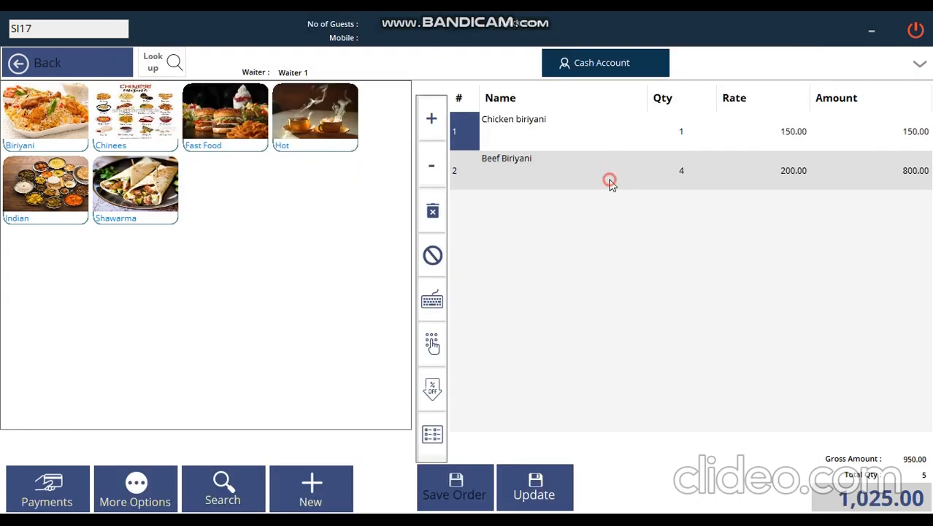
pyautogui.click(51, 495)
pyautogui.click(448, 279)
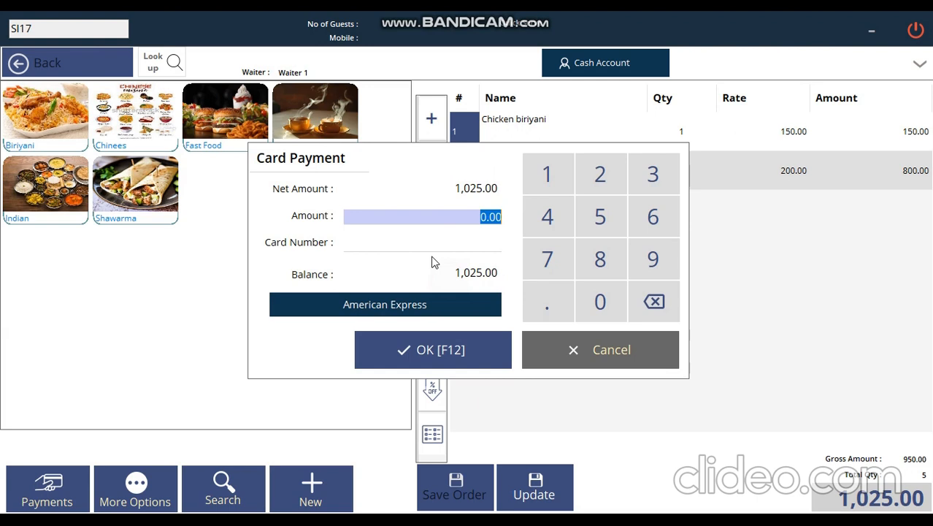
pyautogui.write('1025')
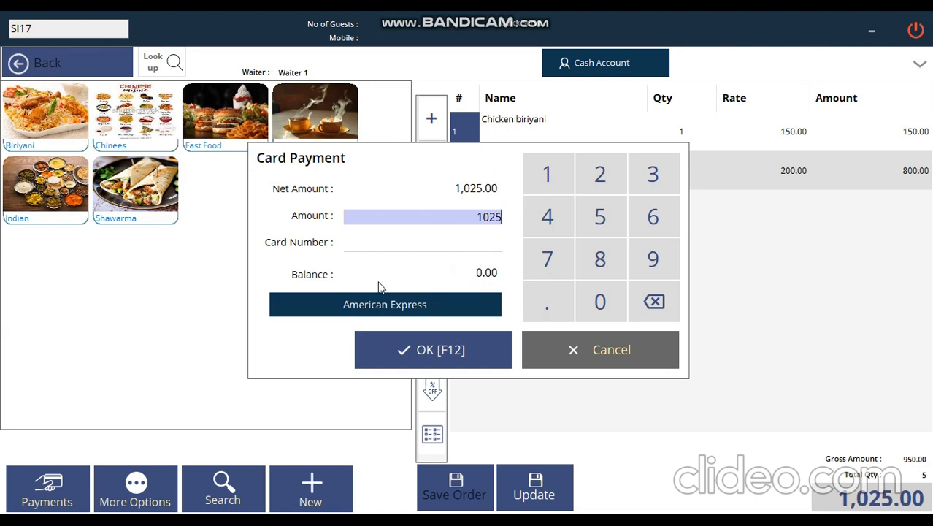
pyautogui.click(439, 240)
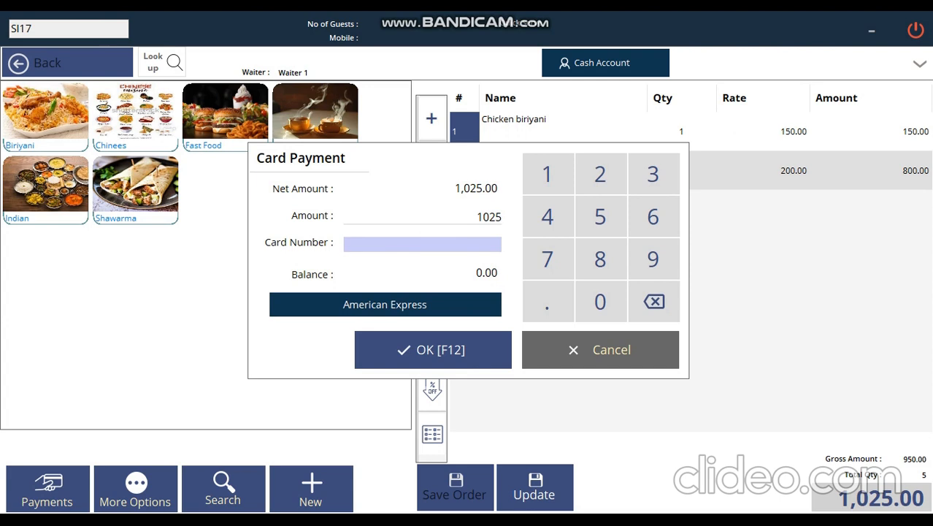
pyautogui.write('123568')
pyautogui.click(471, 355)
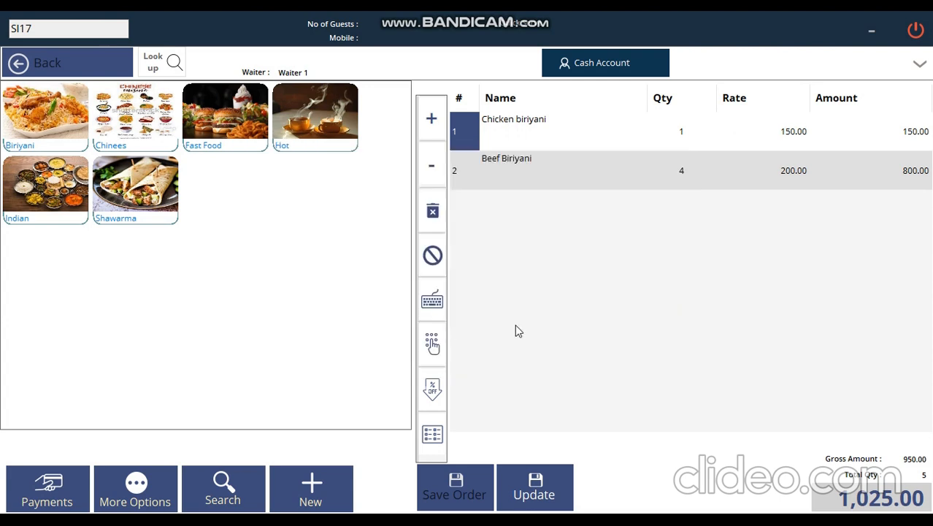
# Save the bill with its card payment, close the invoice preview, and return to the dashboard.
pyautogui.click(525, 467)
pyautogui.click(328, 332)
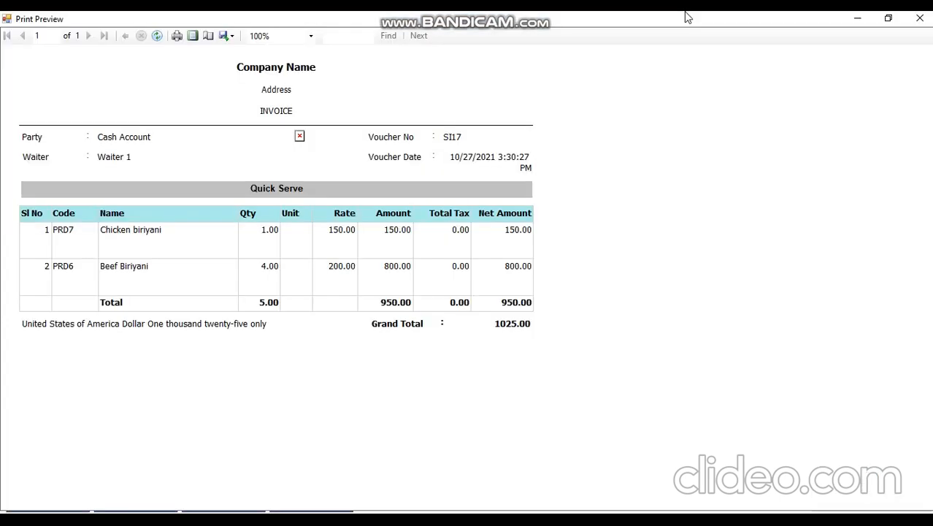
pyautogui.click(926, 22)
pyautogui.click(914, 24)
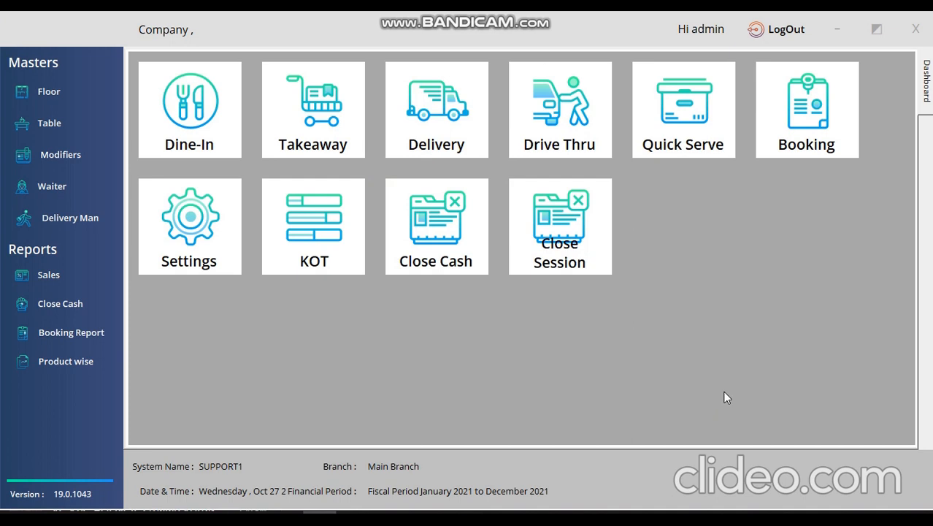
pyautogui.click(794, 117)
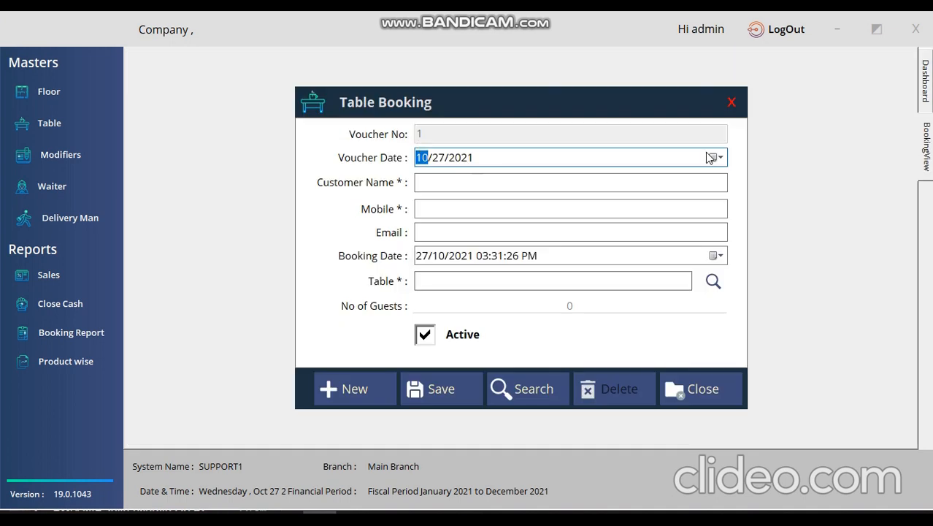
# Pick a seat at Table 6 in Table Booking, then abandon it after the blank-name warning.
pyautogui.click(452, 182)
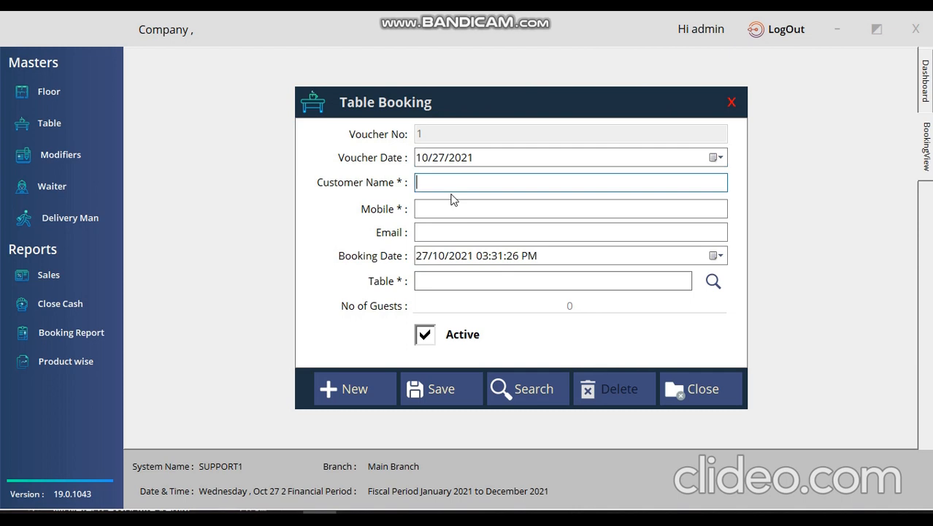
pyautogui.click(451, 210)
pyautogui.click(449, 232)
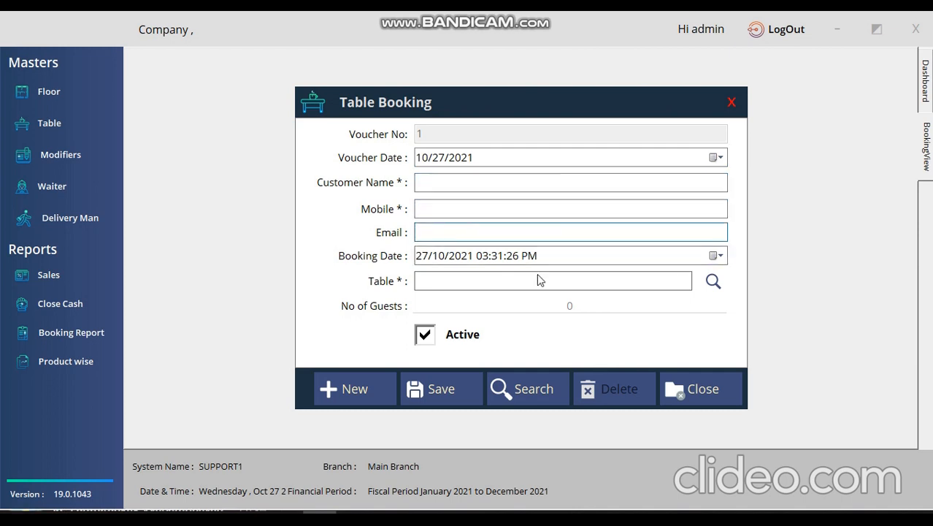
pyautogui.click(706, 281)
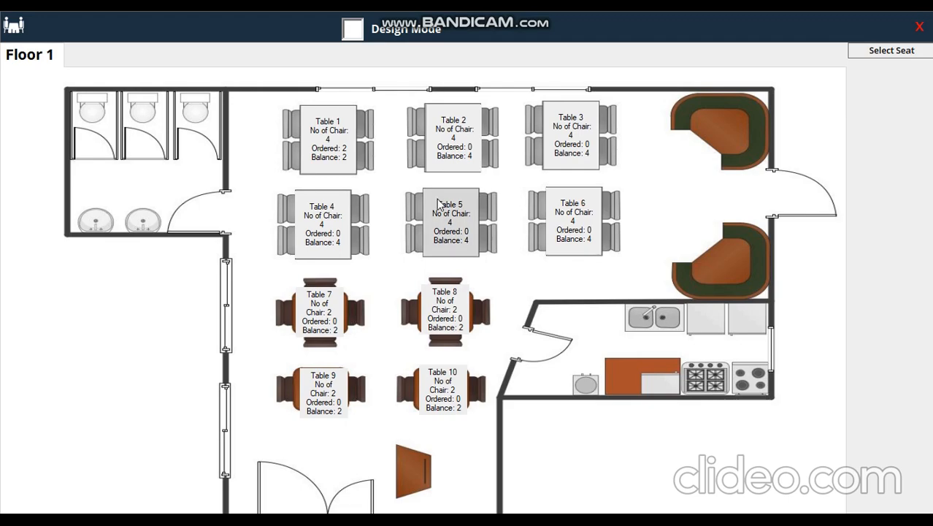
pyautogui.click(574, 219)
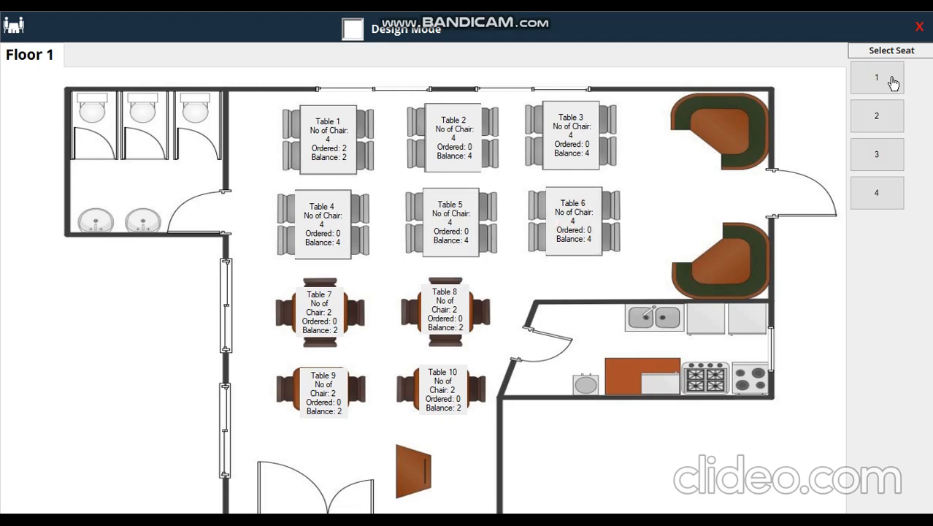
pyautogui.click(884, 155)
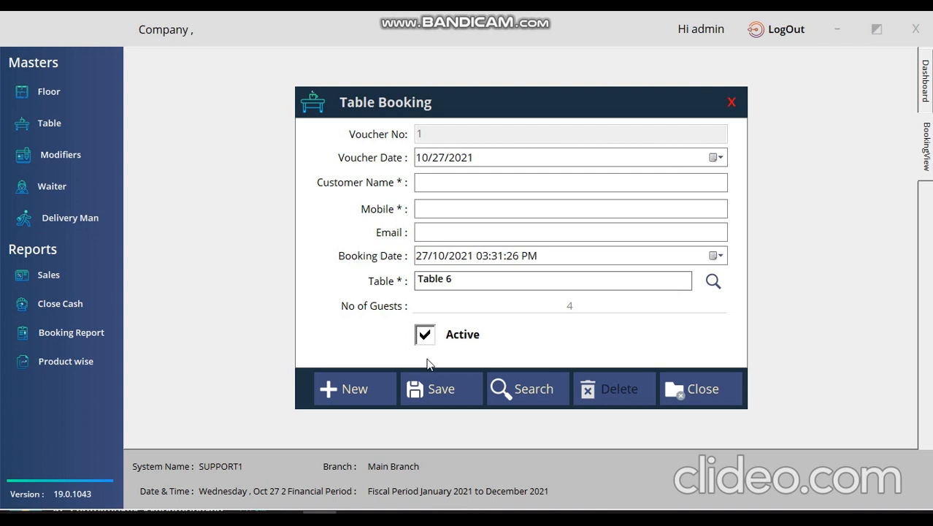
pyautogui.click(438, 390)
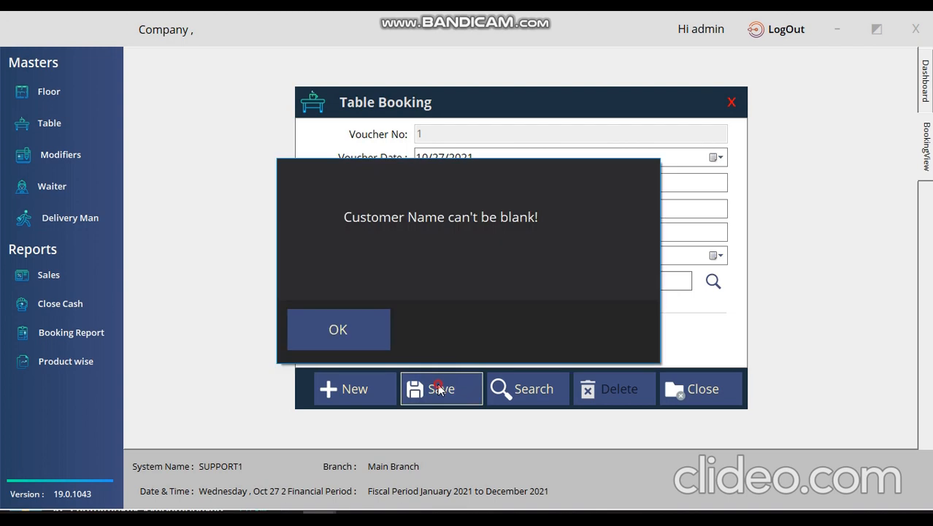
pyautogui.click(351, 340)
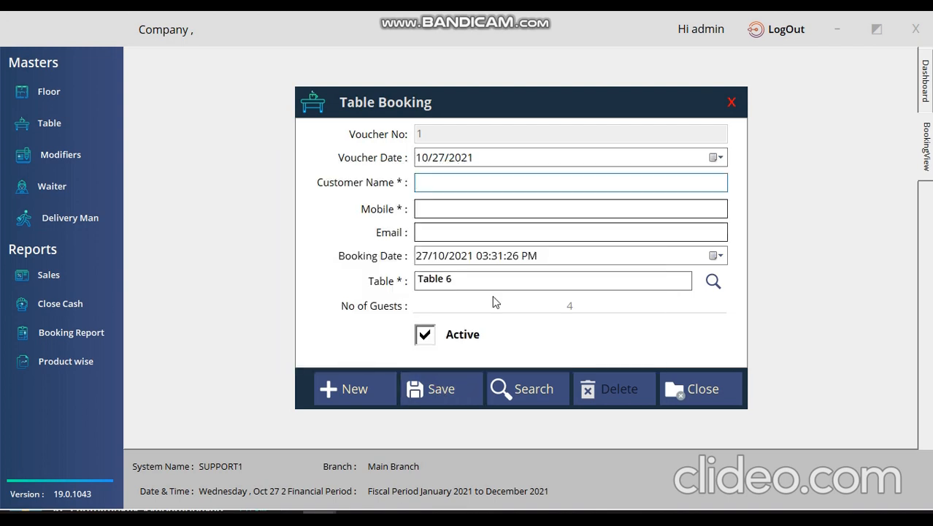
pyautogui.click(731, 101)
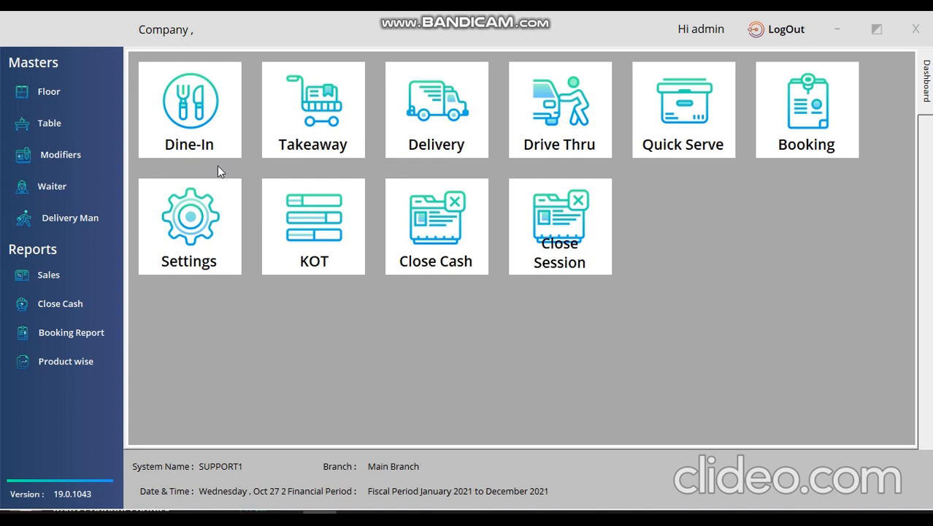
# Add two Beef Biriyani and two Chicken biriyani to a new order.
pyautogui.click(321, 238)
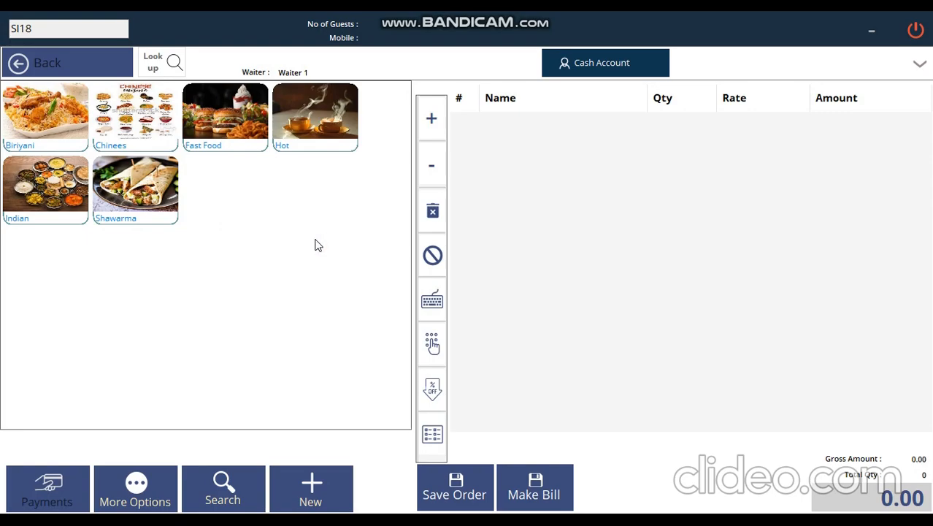
pyautogui.click(47, 116)
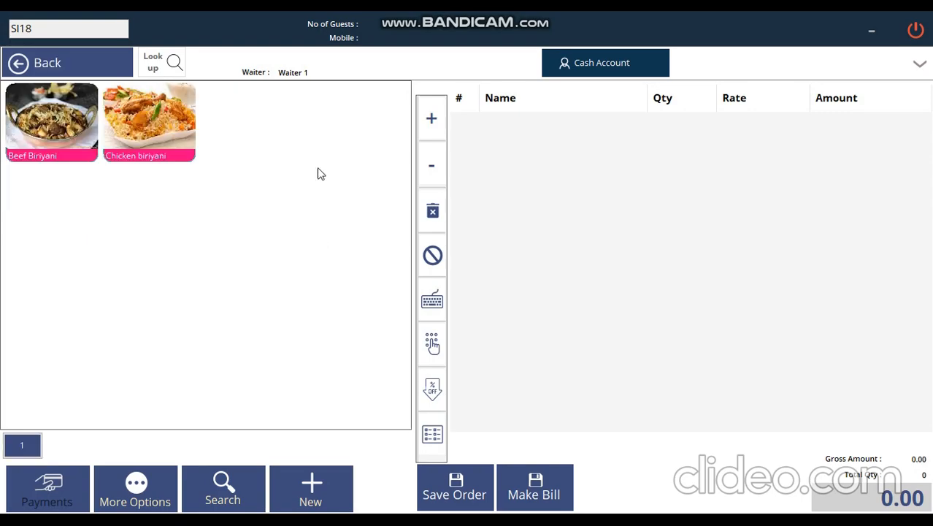
pyautogui.click(15, 128)
pyautogui.click(149, 121)
pyautogui.click(427, 124)
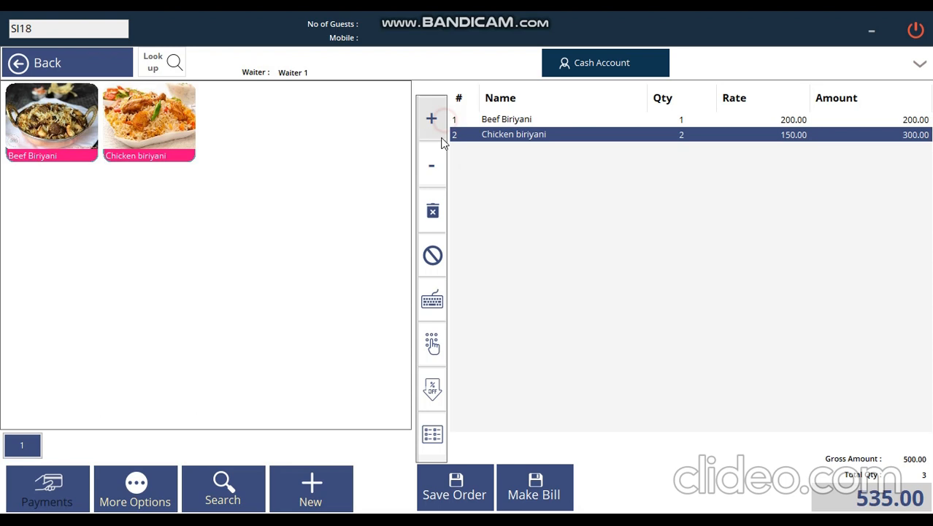
pyautogui.click(529, 121)
pyautogui.click(431, 118)
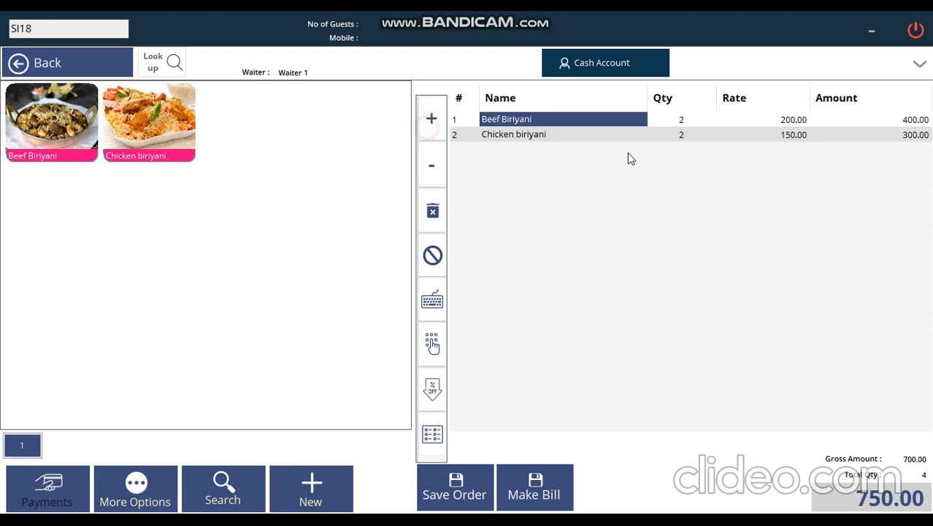
# Save the order as dine-in for seat 1 and close the KOT preview.
pyautogui.click(454, 493)
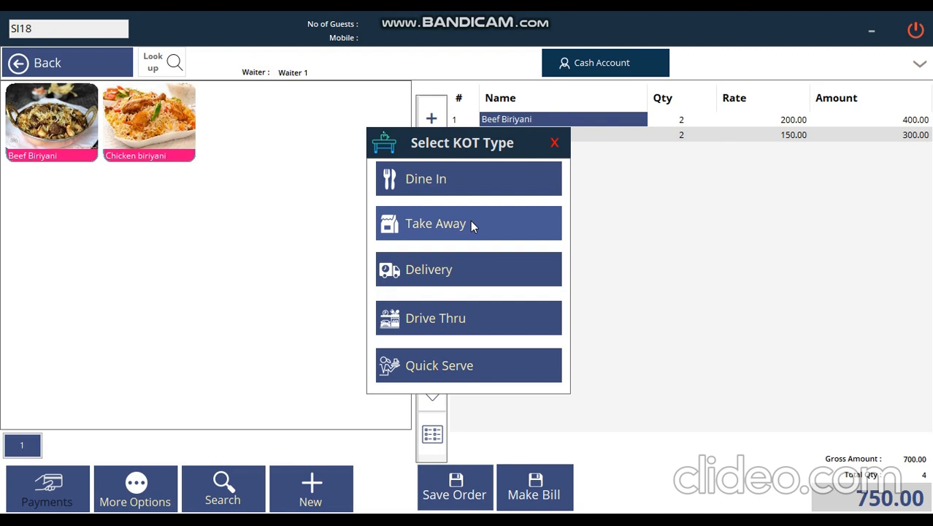
pyautogui.click(465, 179)
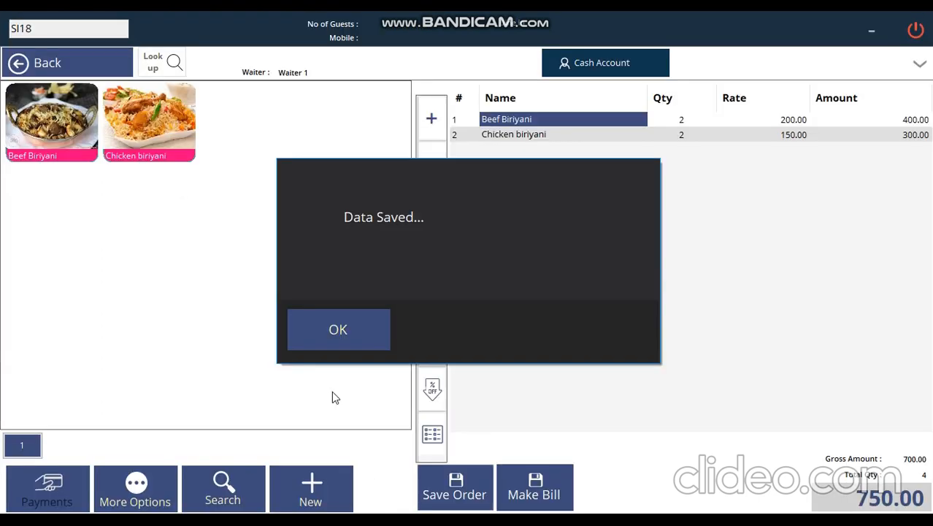
pyautogui.click(354, 332)
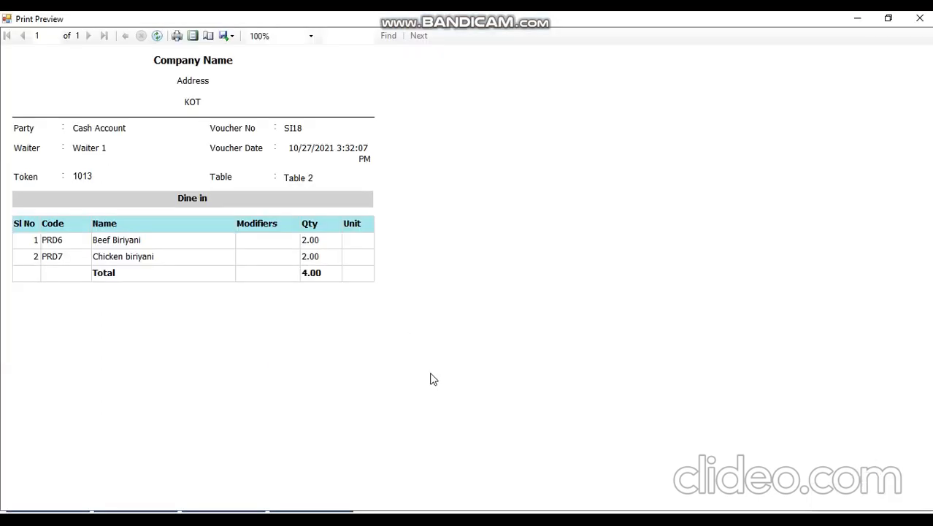
pyautogui.click(909, 29)
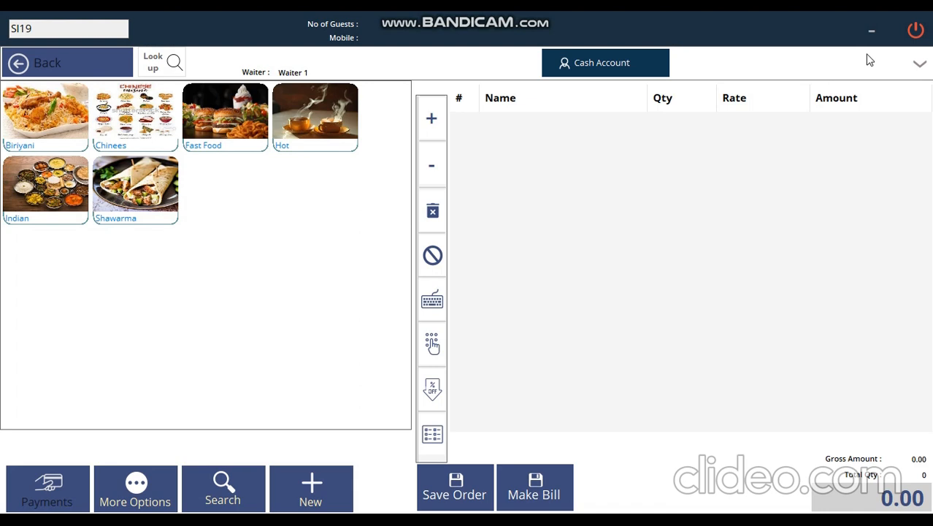
# Preview the Main Branch close cash report for 10/27/2021, then close the preview and settings.
pyautogui.click(916, 31)
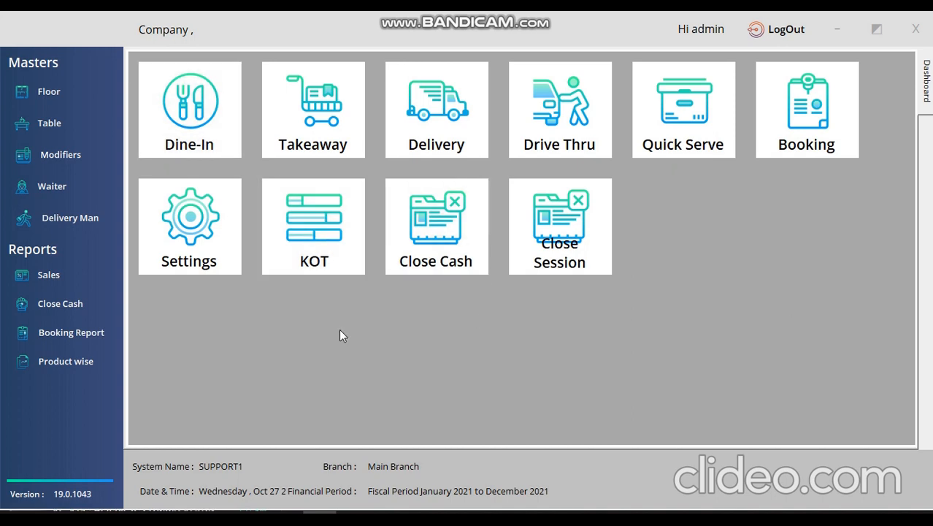
pyautogui.click(435, 228)
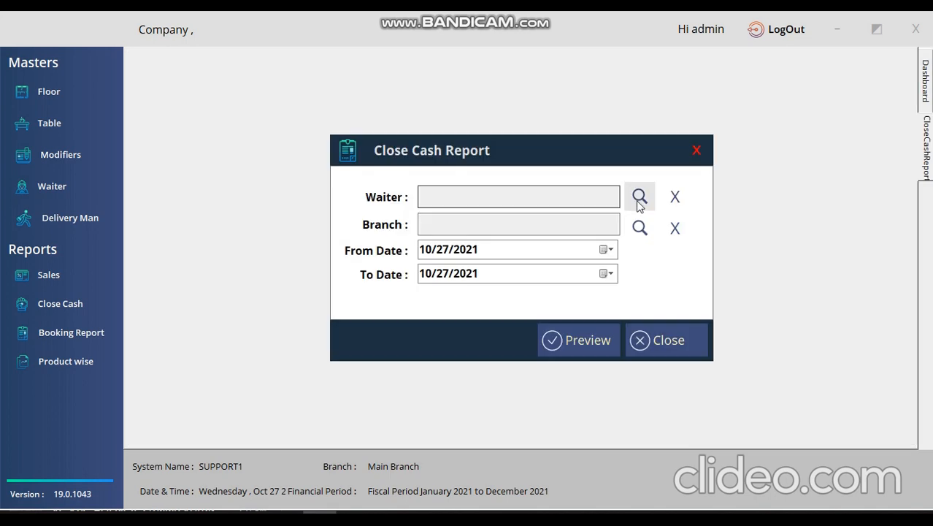
pyautogui.click(638, 203)
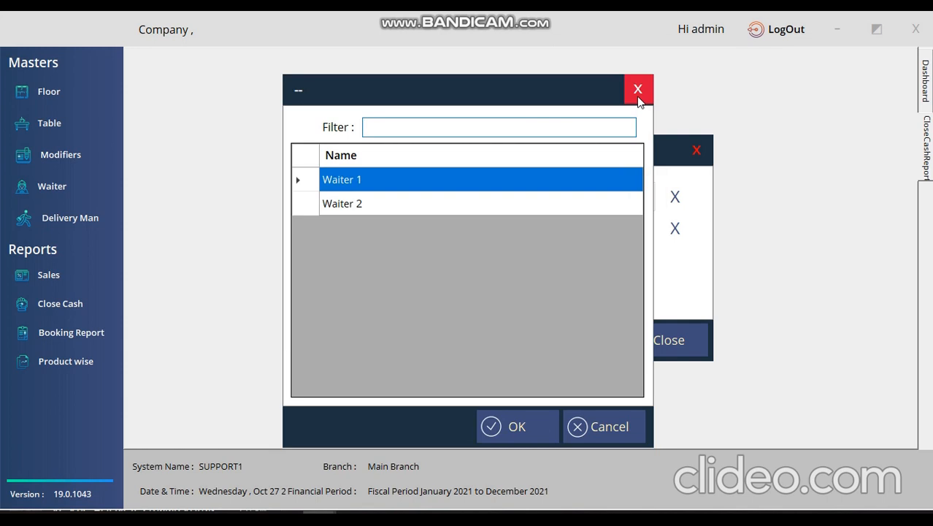
pyautogui.click(638, 98)
pyautogui.click(638, 228)
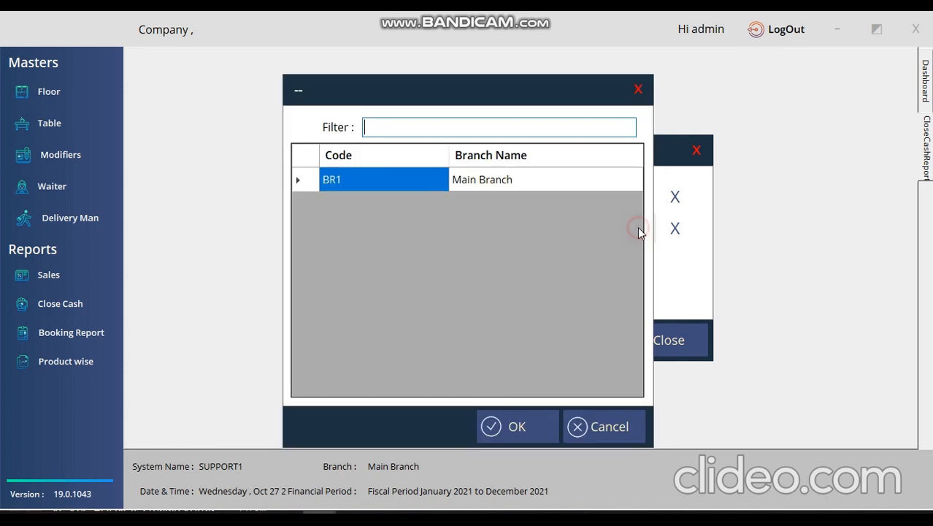
pyautogui.doubleClick(428, 188)
pyautogui.click(604, 249)
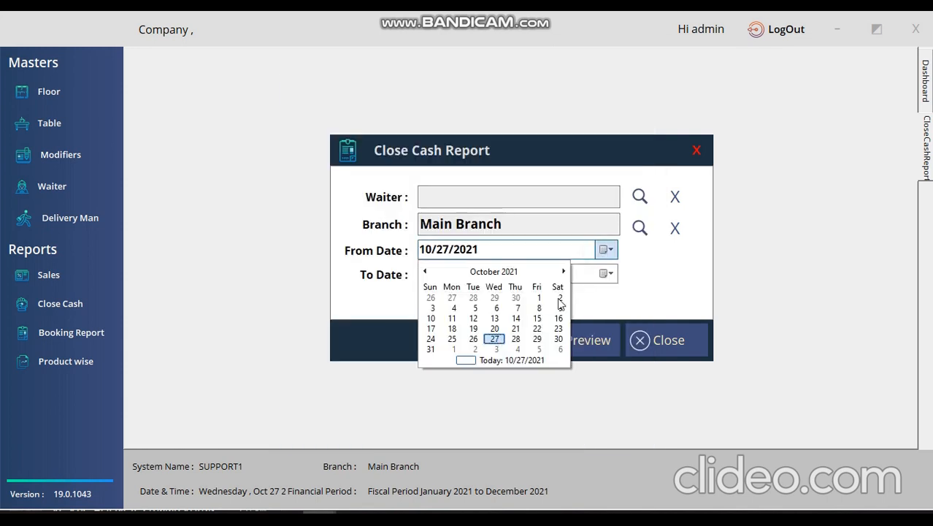
pyautogui.click(496, 339)
pyautogui.click(549, 339)
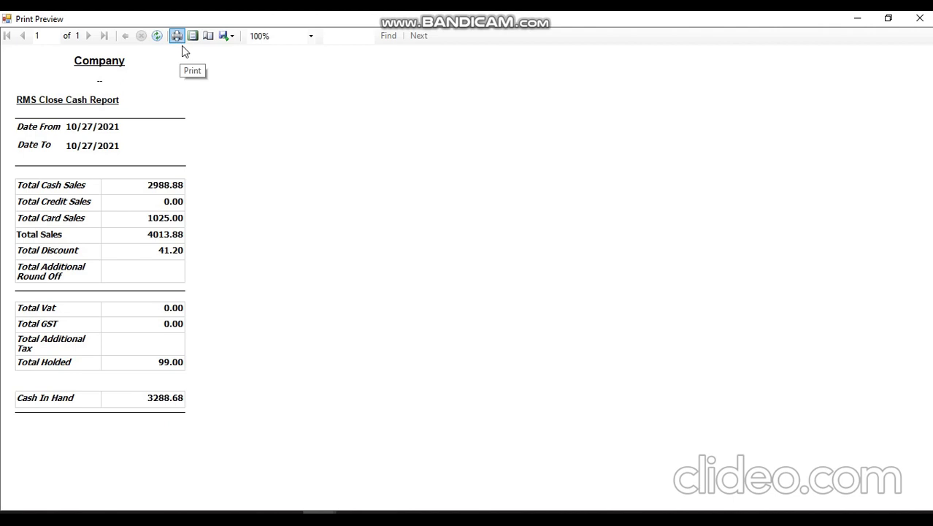
pyautogui.click(920, 18)
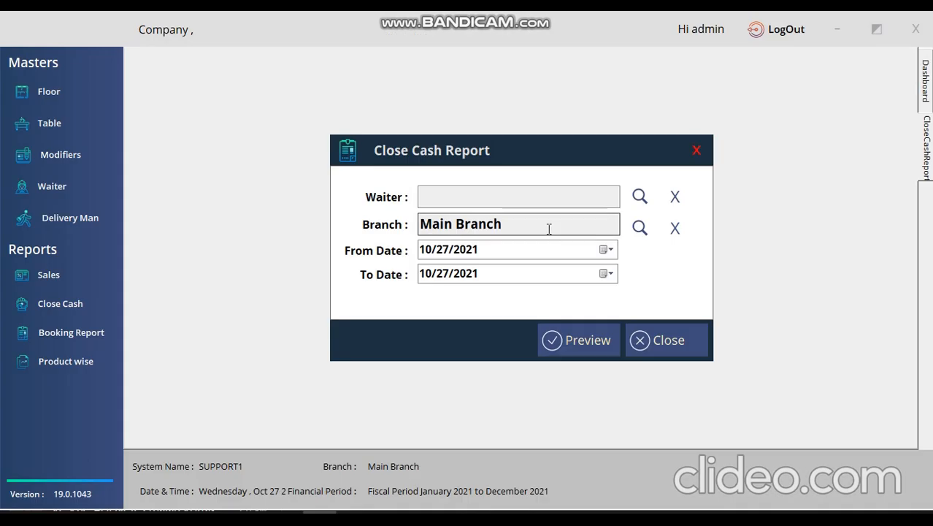
pyautogui.click(698, 147)
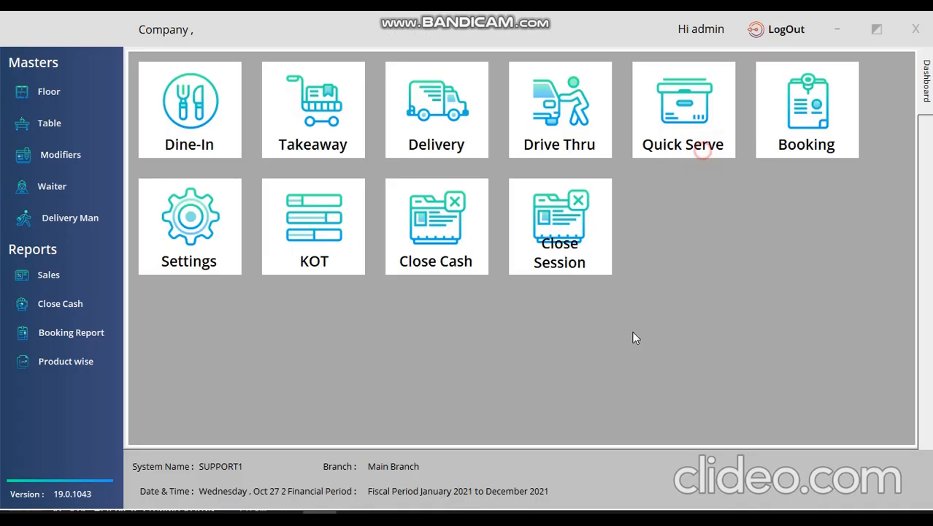
# Preview the billed sales summary report for Main Branch.
pyautogui.click(64, 284)
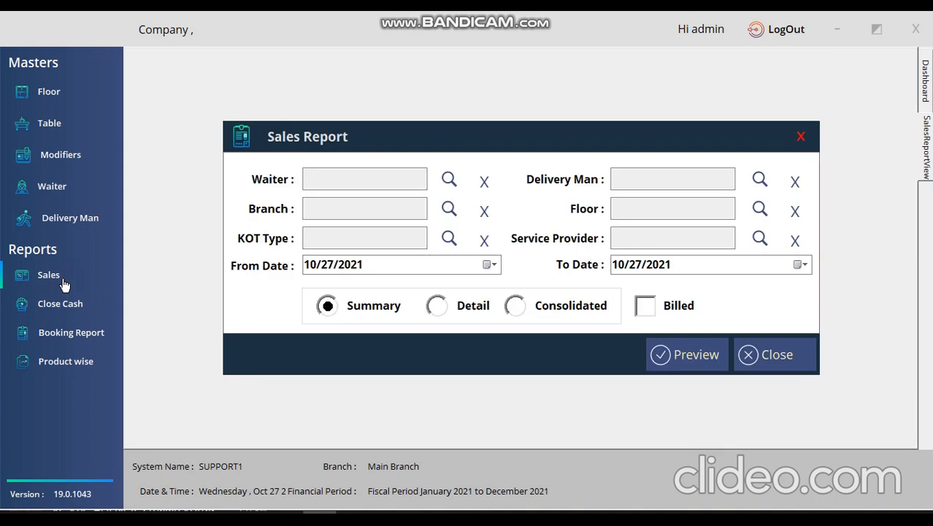
pyautogui.click(449, 212)
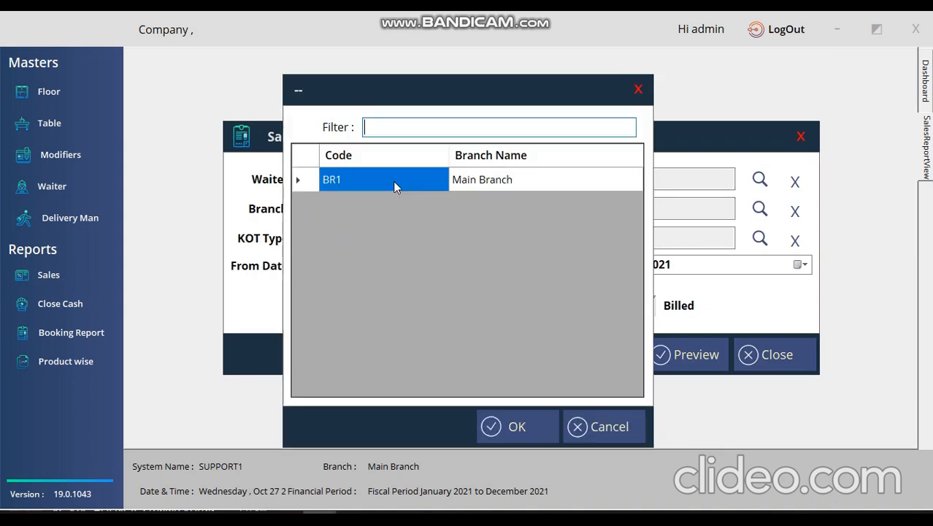
pyautogui.doubleClick(393, 181)
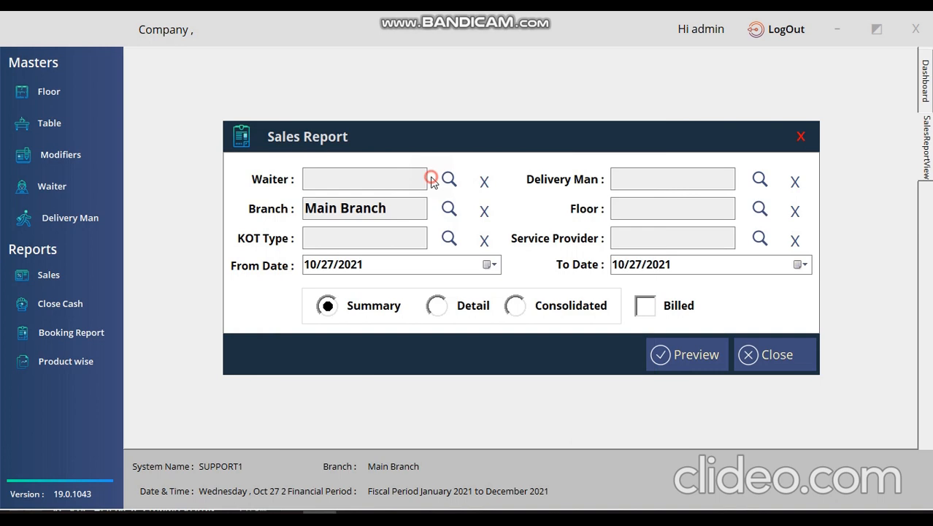
pyautogui.click(647, 306)
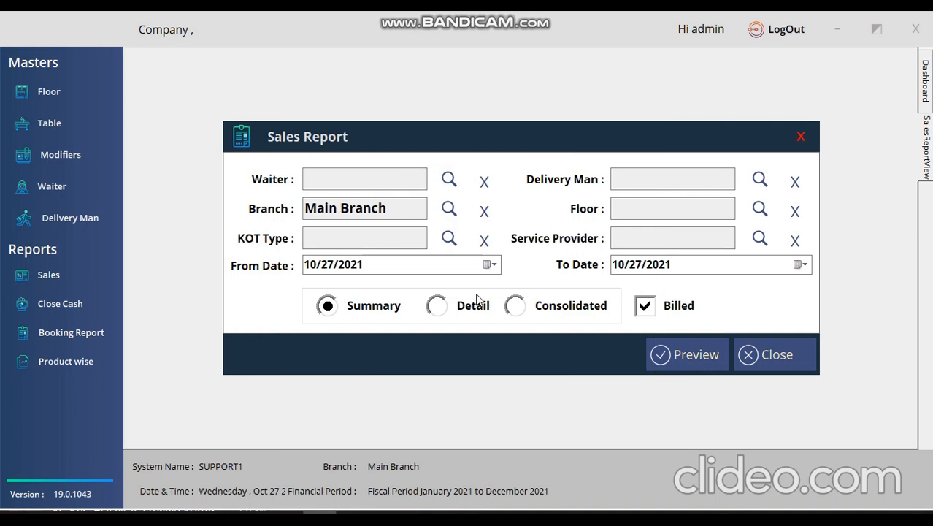
pyautogui.click(687, 354)
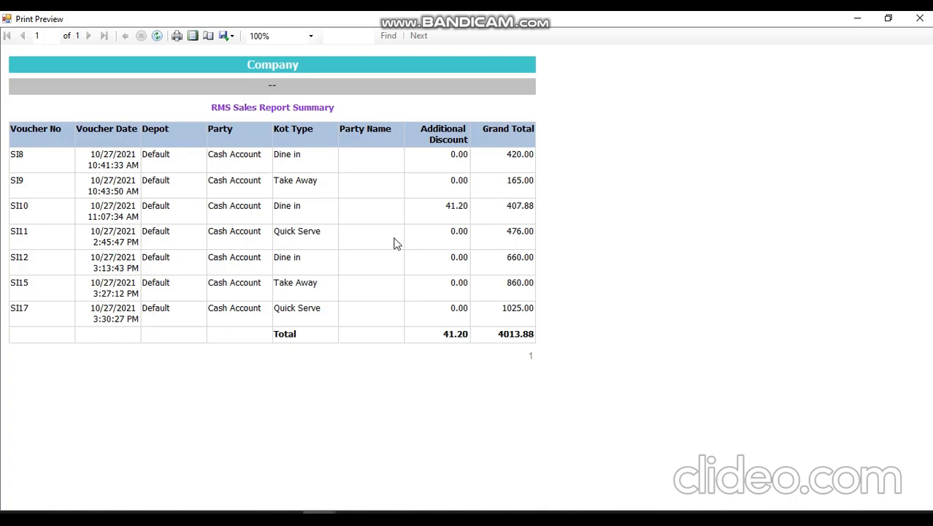
pyautogui.click(922, 19)
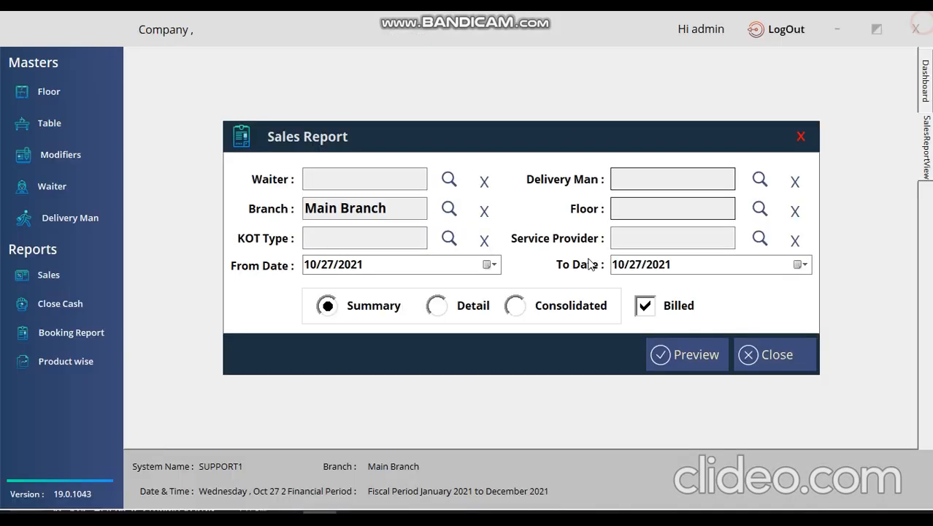
# Switch the sales report to Detail and review its preview.
pyautogui.click(447, 309)
pyautogui.click(686, 354)
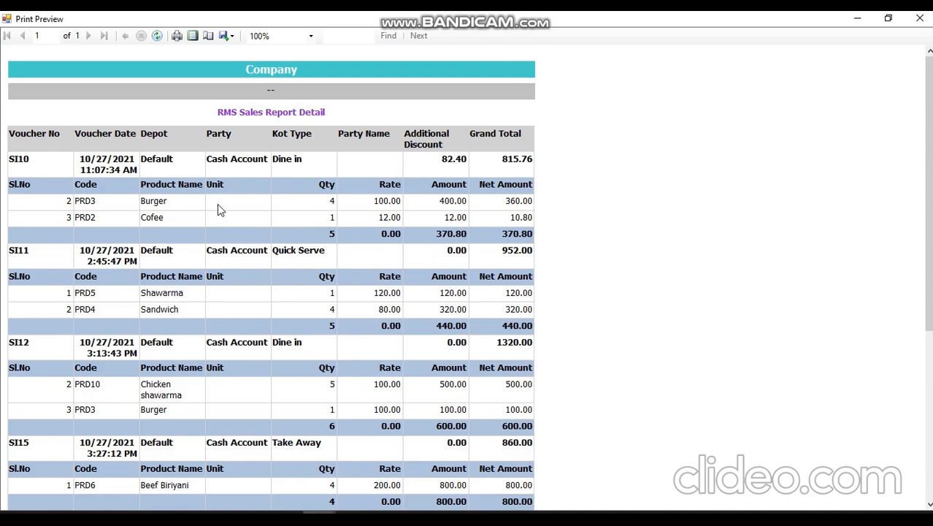
pyautogui.scroll(-5, 217, 212)
pyautogui.scroll(5, 217, 215)
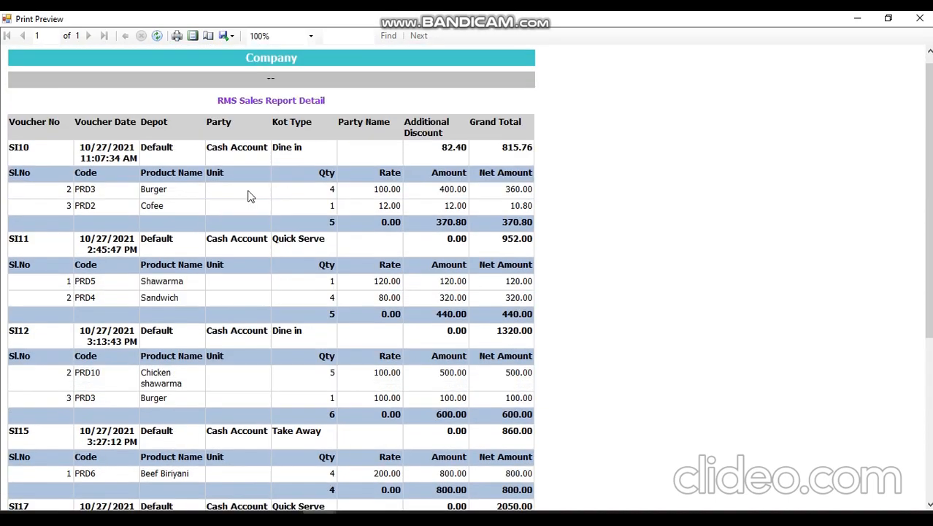
pyautogui.click(920, 19)
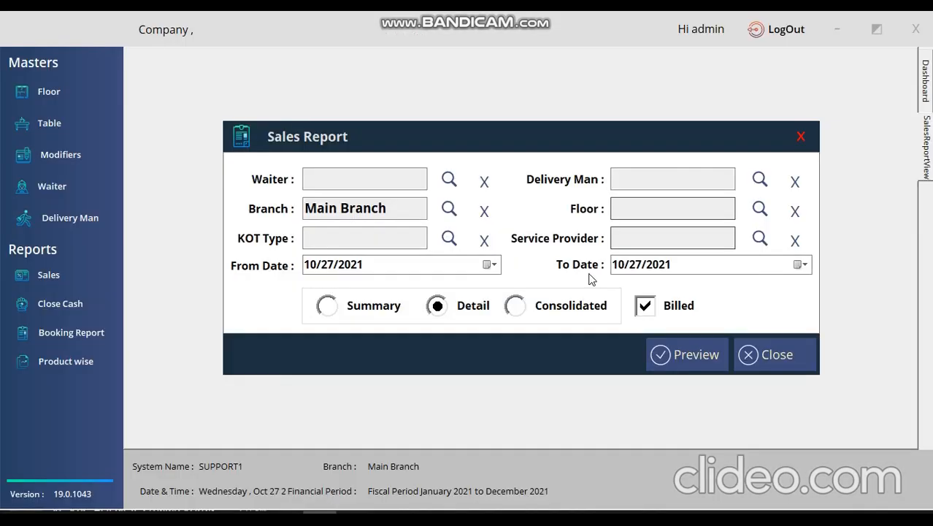
# Preview the Consolidated sales report, then close the preview and the Sales Report dialog.
pyautogui.click(516, 306)
pyautogui.click(685, 354)
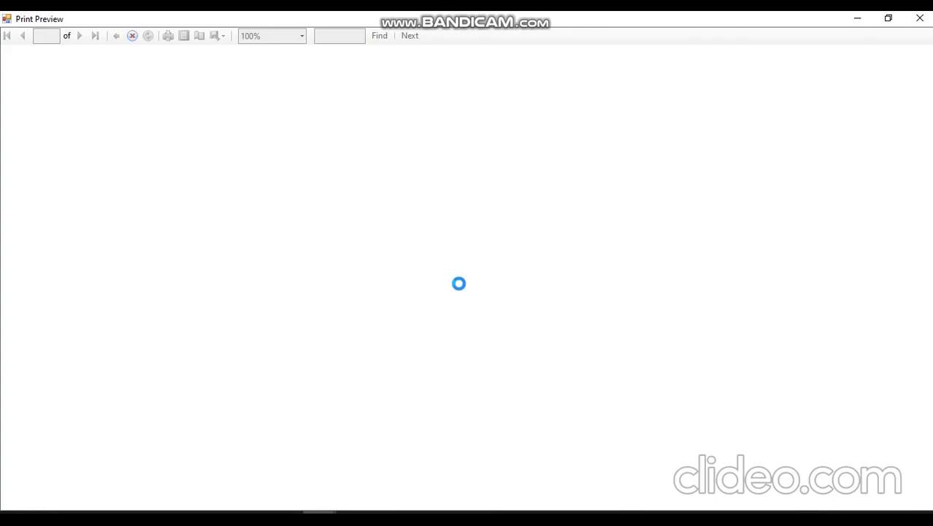
pyautogui.scroll(-1, 116, 230)
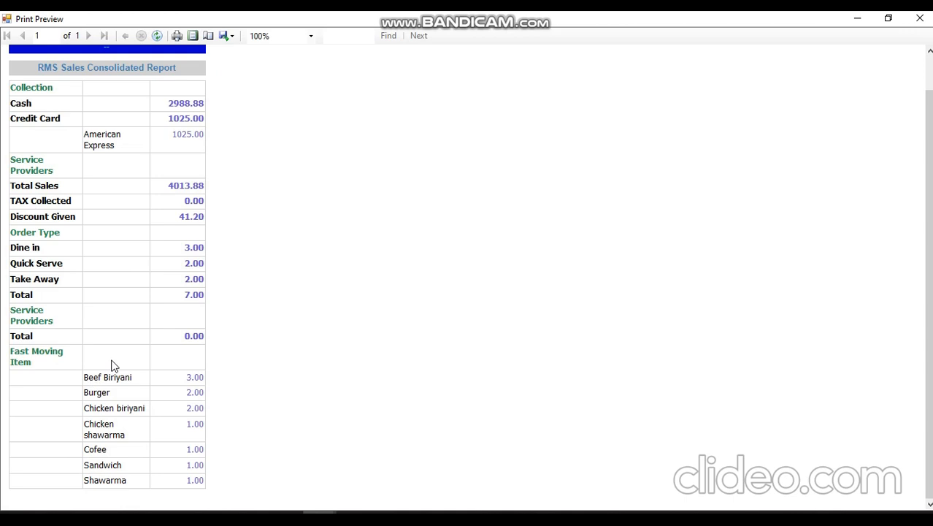
pyautogui.scroll(1, 112, 365)
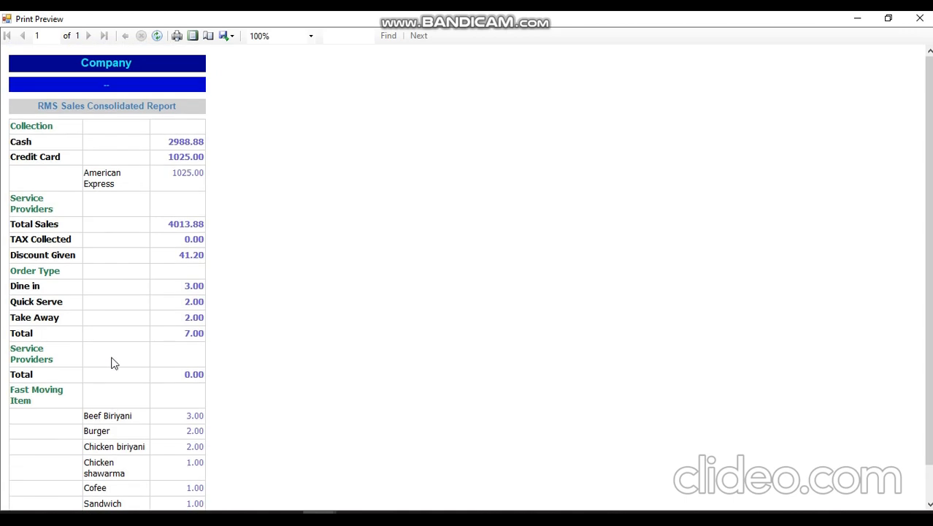
pyautogui.click(922, 20)
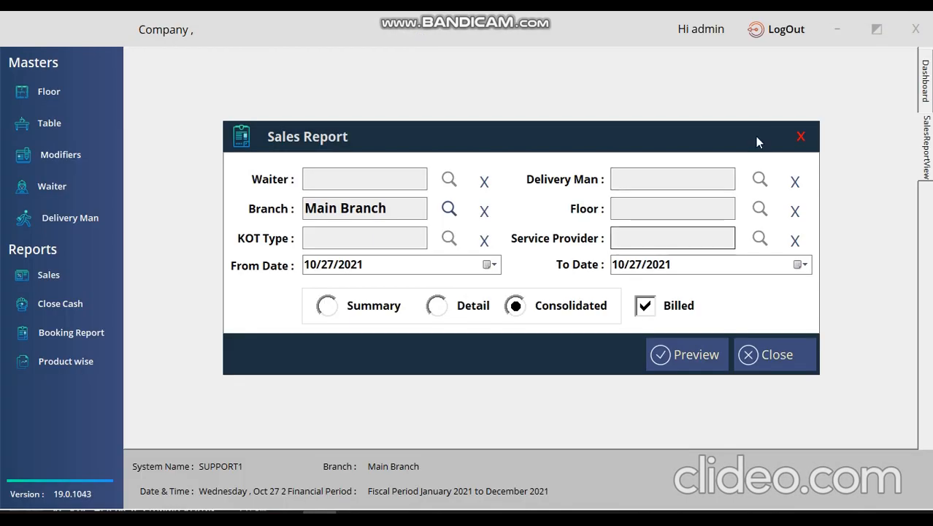
pyautogui.click(800, 136)
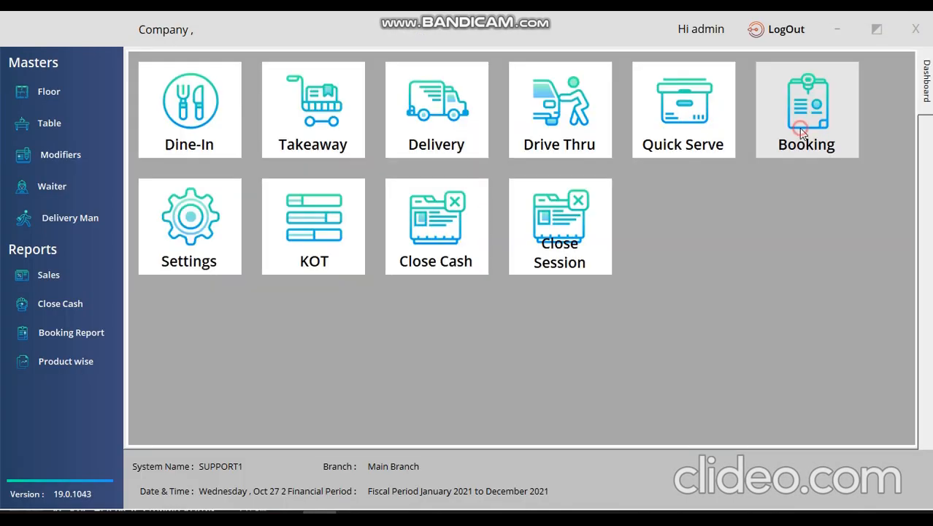
# Open the booking report and close it without previewing.
pyautogui.click(79, 333)
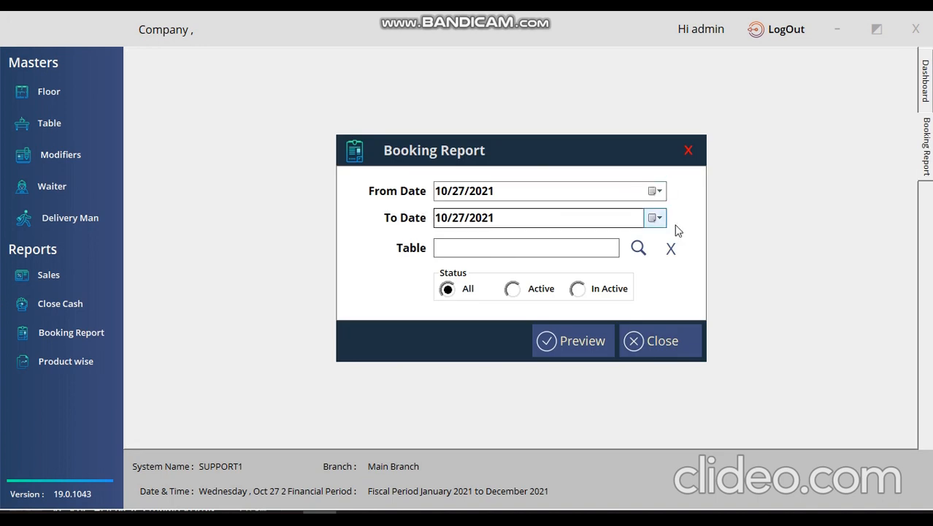
pyautogui.click(637, 248)
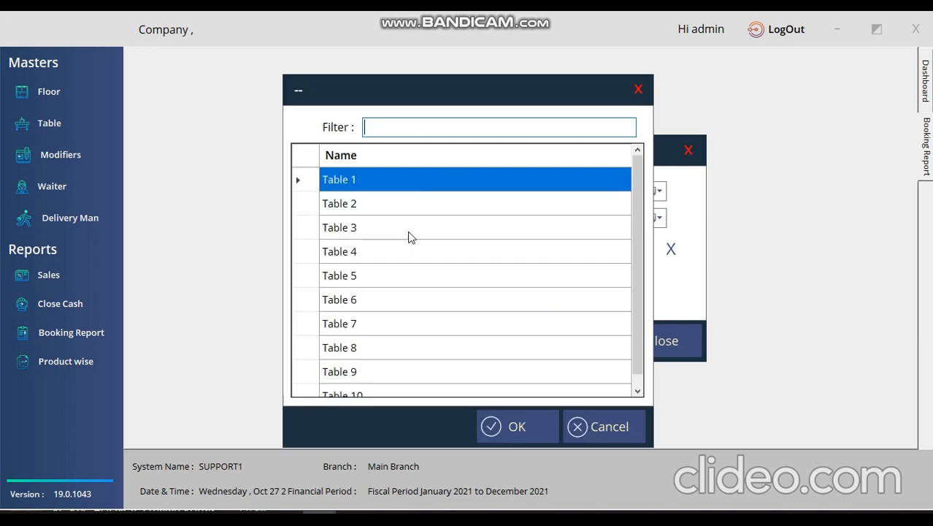
pyautogui.click(637, 88)
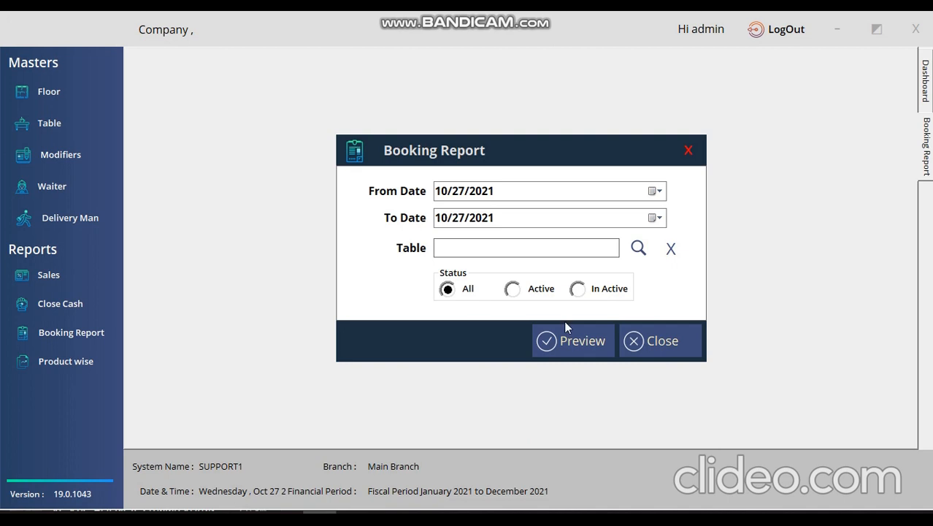
pyautogui.click(689, 151)
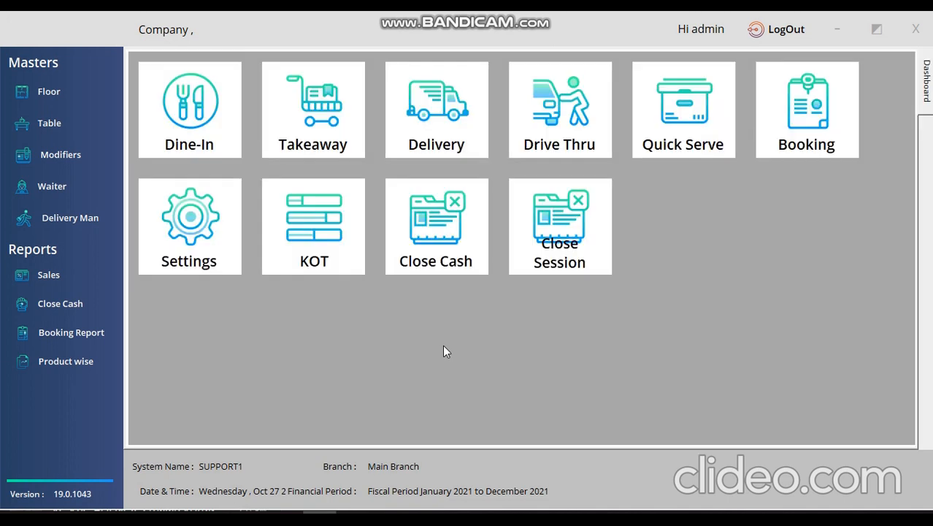
# Set up the product-wise sales report for billed Beef Biriyani sales.
pyautogui.click(59, 362)
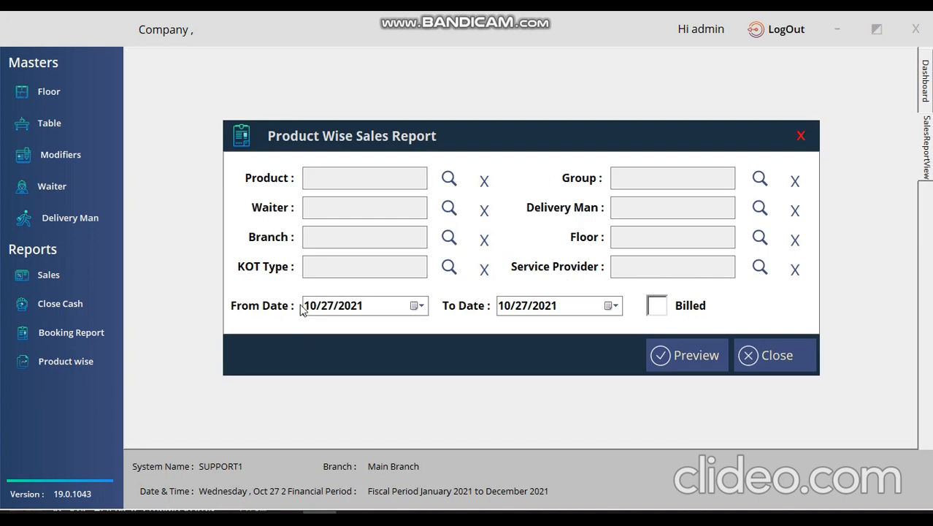
pyautogui.click(449, 178)
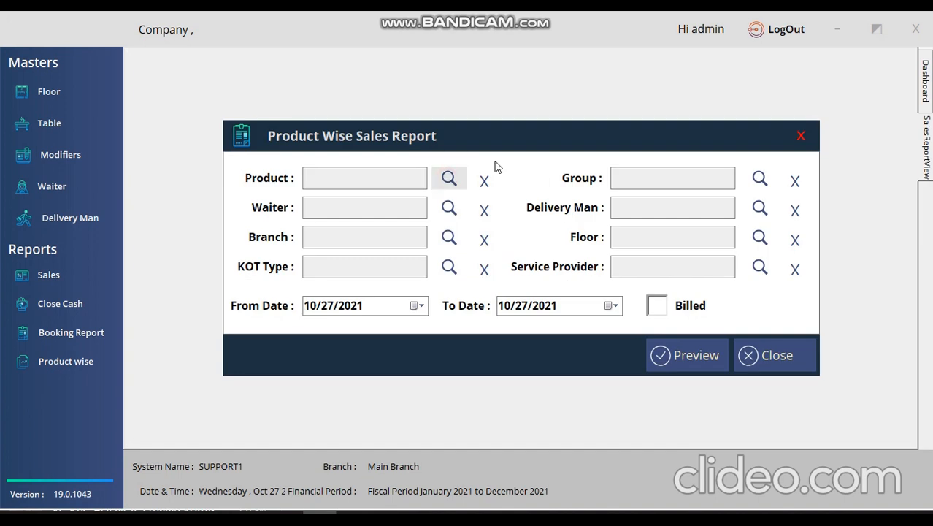
pyautogui.click(451, 178)
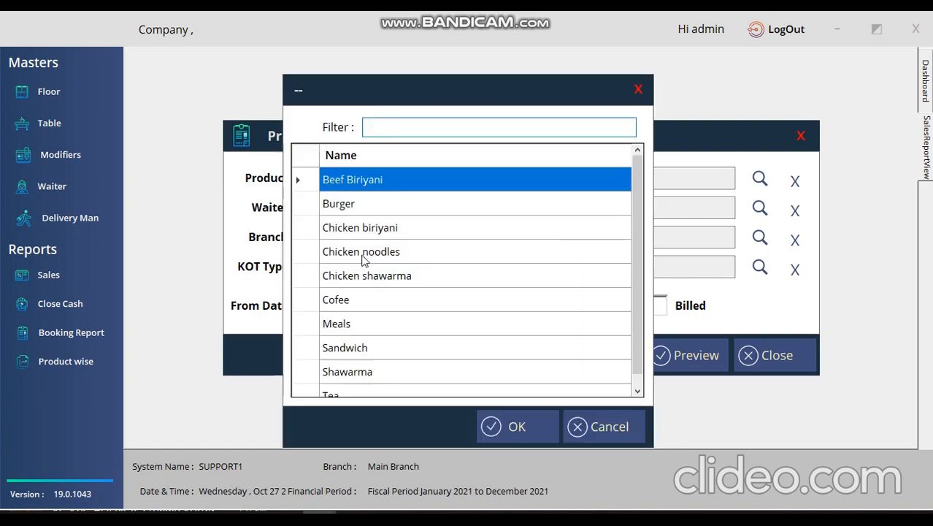
pyautogui.doubleClick(385, 188)
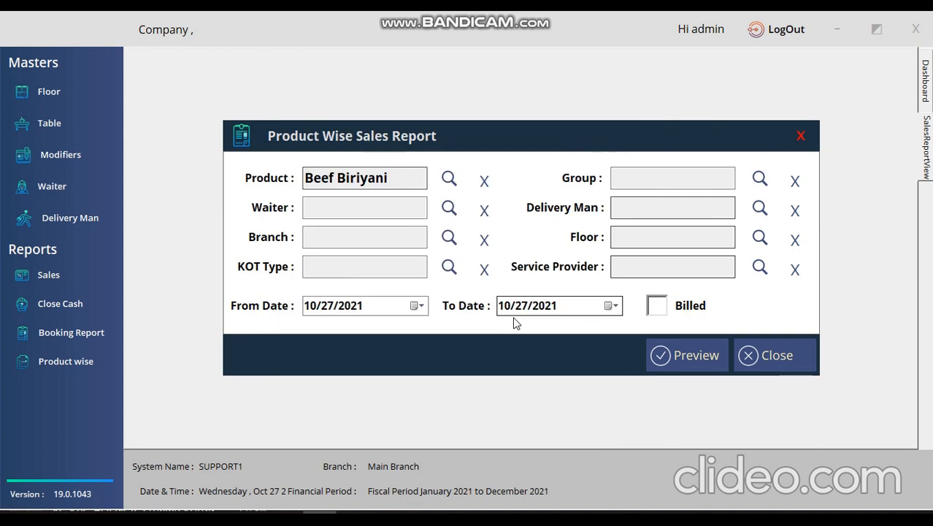
pyautogui.click(658, 307)
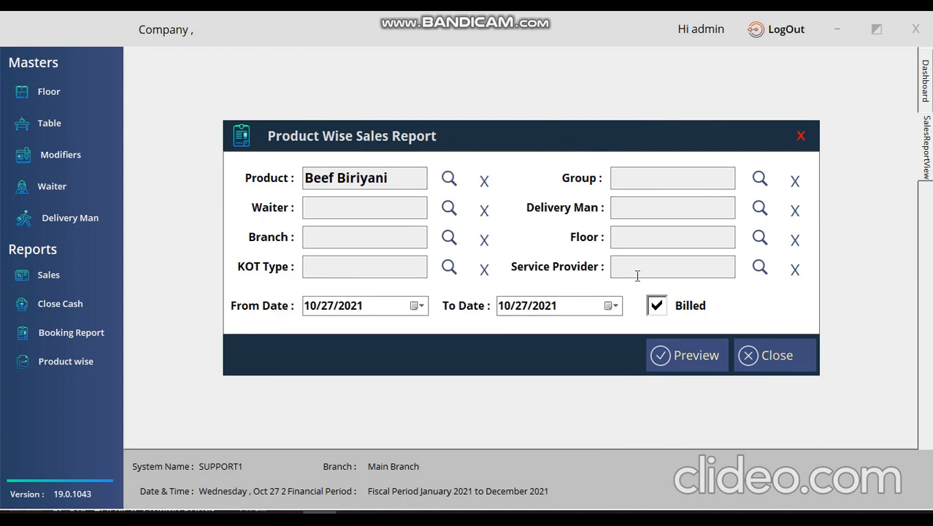
pyautogui.click(680, 356)
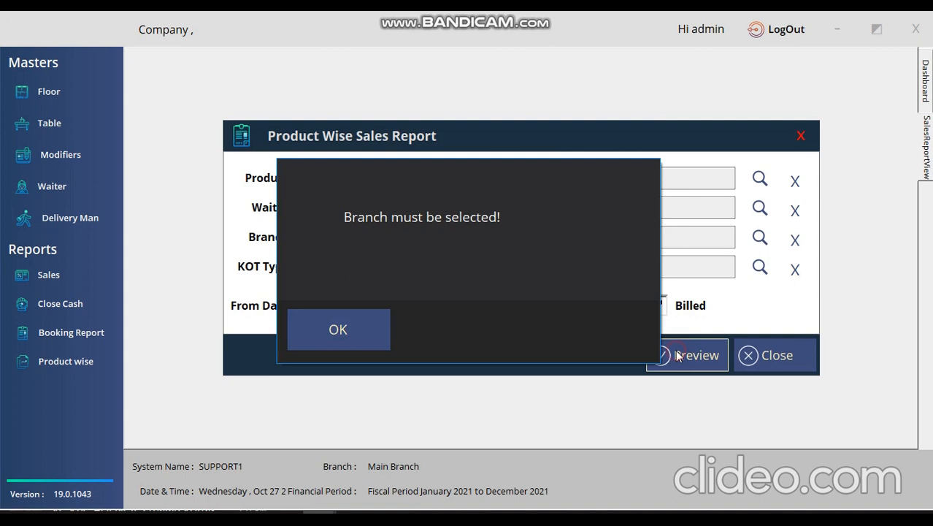
pyautogui.click(348, 329)
# Set the branch to Main Branch, preview the product-wise report, and close it.
pyautogui.click(448, 237)
pyautogui.click(395, 184)
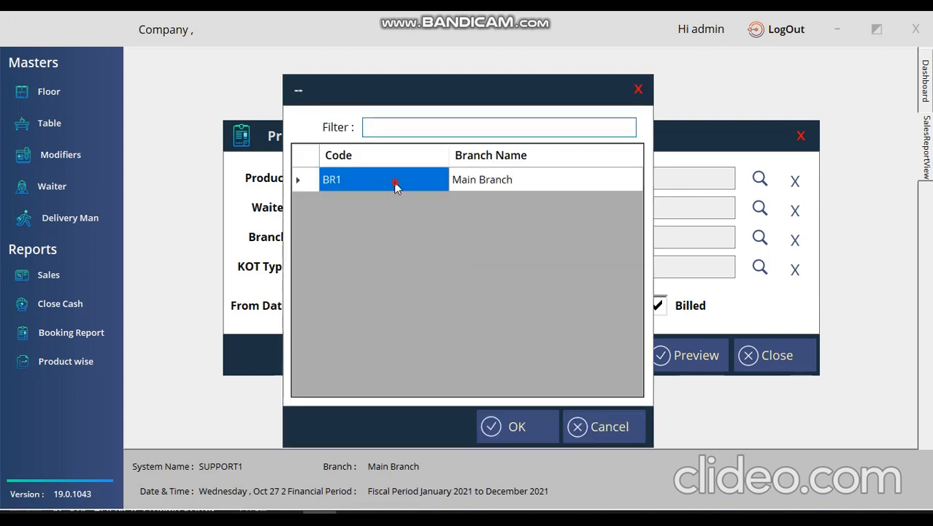
pyautogui.doubleClick(395, 183)
pyautogui.click(687, 355)
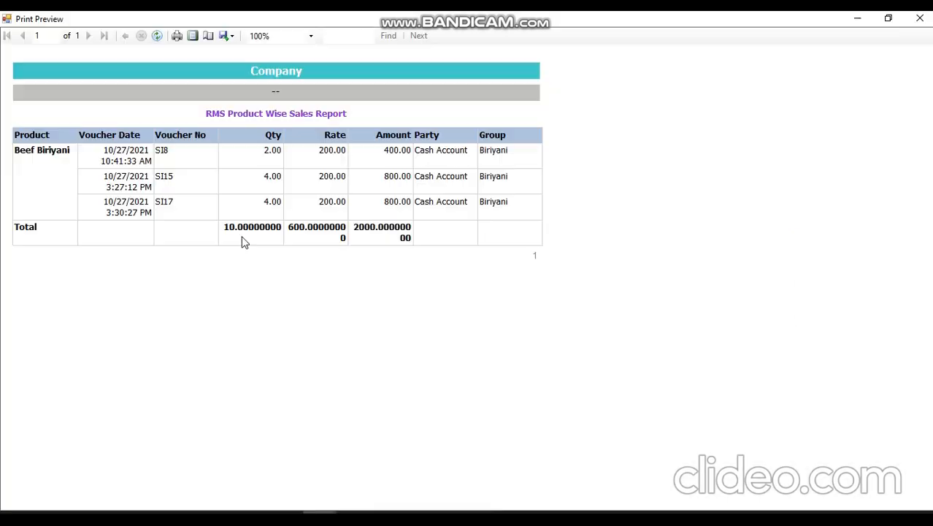
pyautogui.click(919, 18)
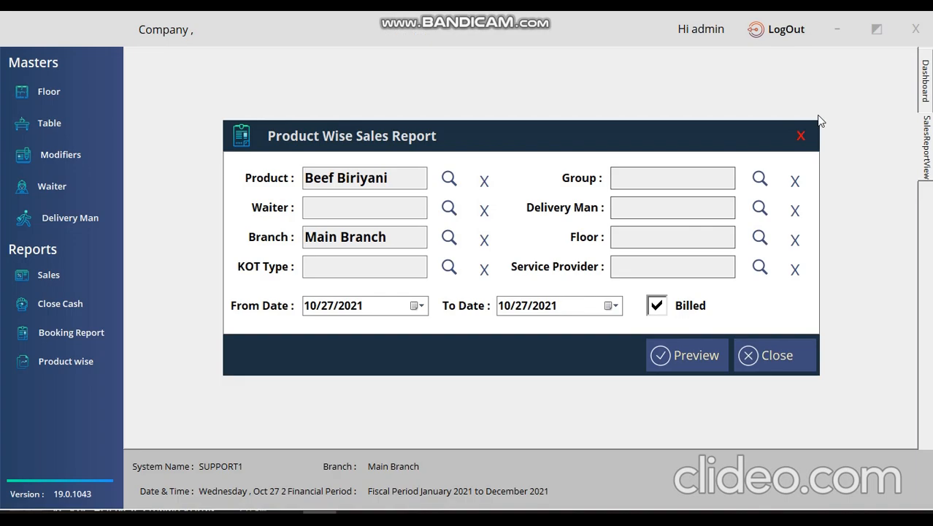
pyautogui.click(801, 135)
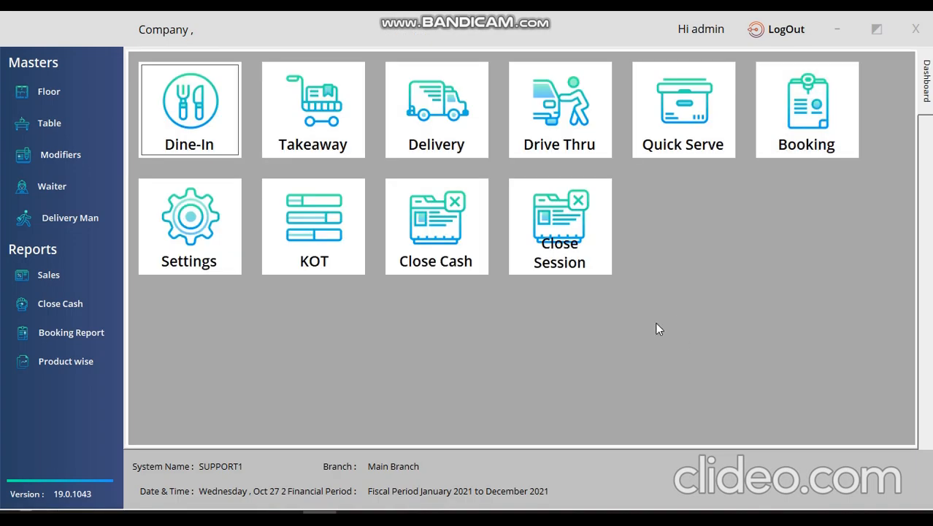
# Save Settings Section 4 with Session Management and Opening cash while login on, then log out.
pyautogui.click(187, 248)
pyautogui.click(435, 56)
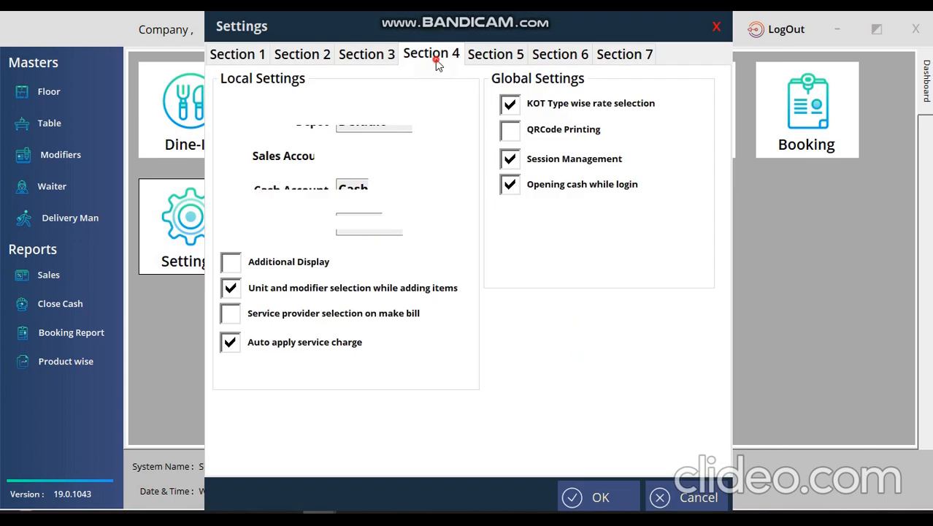
pyautogui.click(513, 164)
pyautogui.click(514, 166)
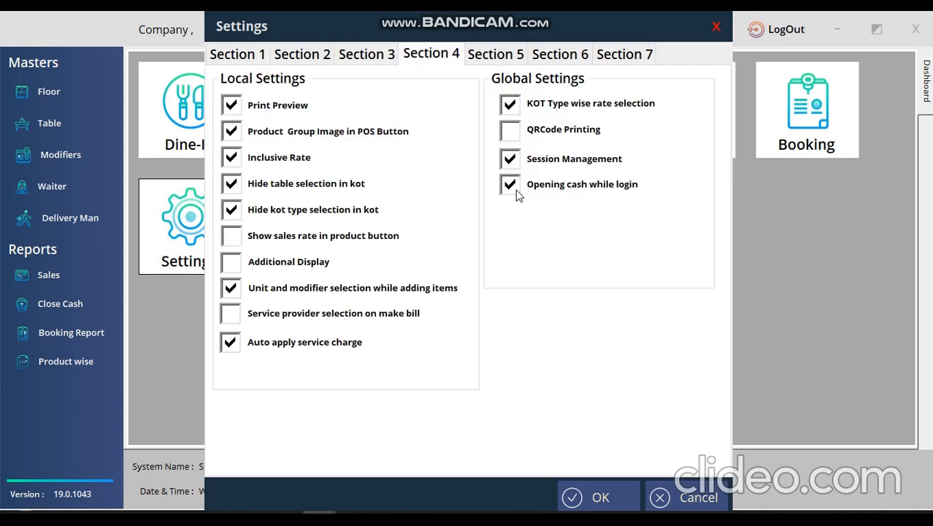
pyautogui.click(516, 190)
pyautogui.click(518, 193)
pyautogui.click(598, 497)
pyautogui.press('Return')
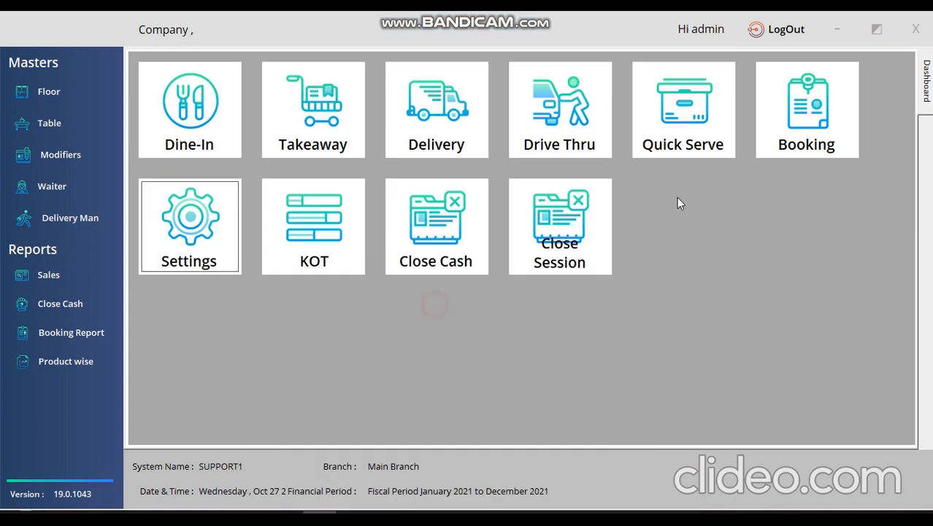
pyautogui.click(778, 26)
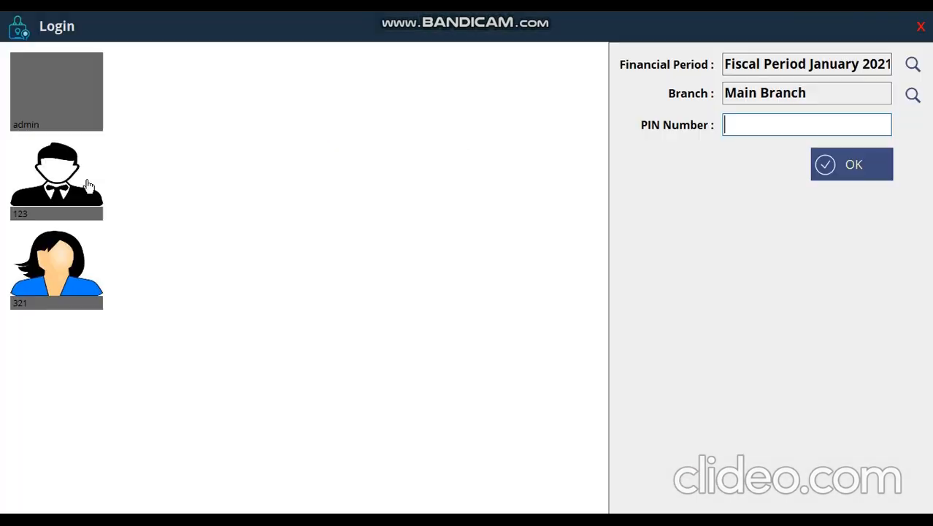
# Log in as the second user with their password and an opening cash balance of 100.
pyautogui.click(87, 184)
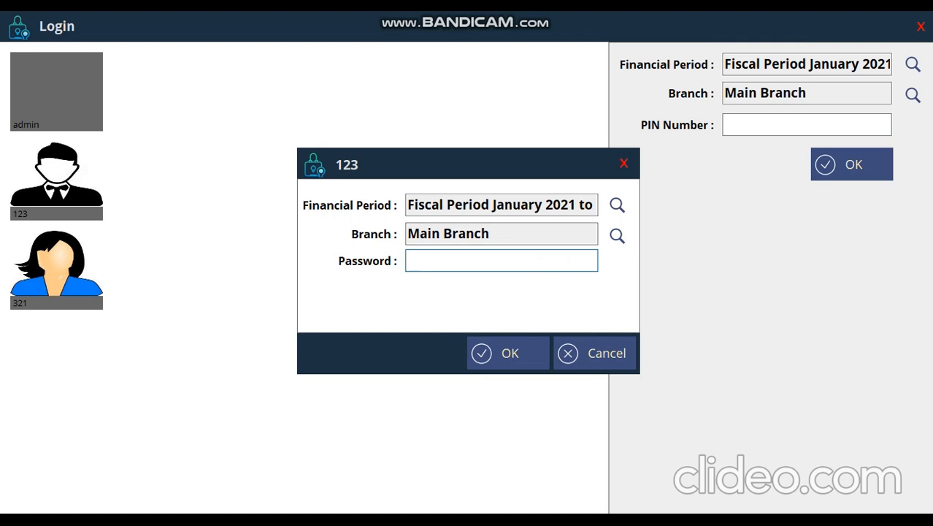
pyautogui.write('123')
pyautogui.press('Return')
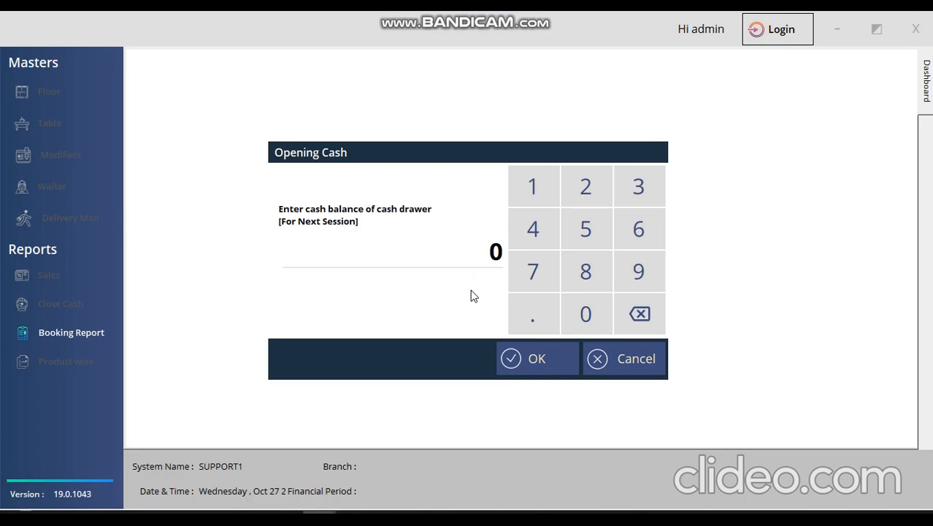
pyautogui.click(478, 255)
pyautogui.moveTo(478, 256); pyautogui.dragTo(563, 253)
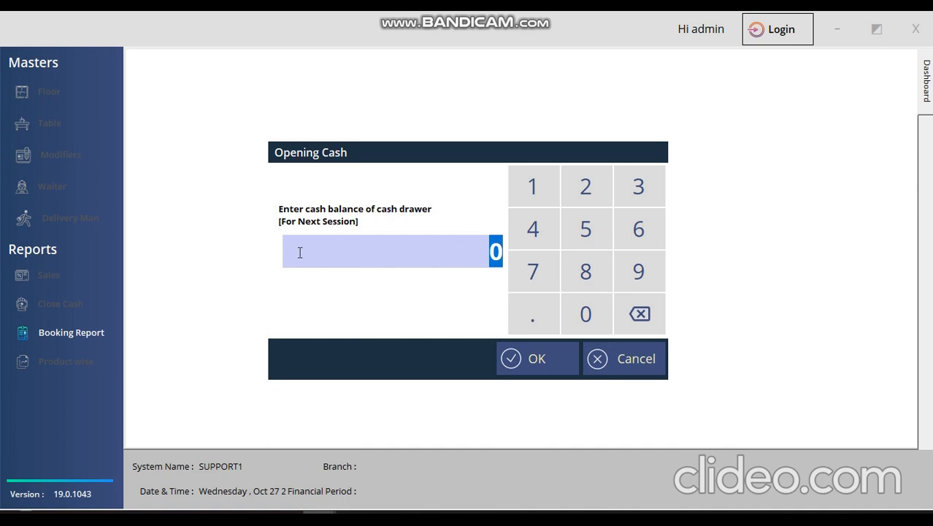
pyautogui.write('100')
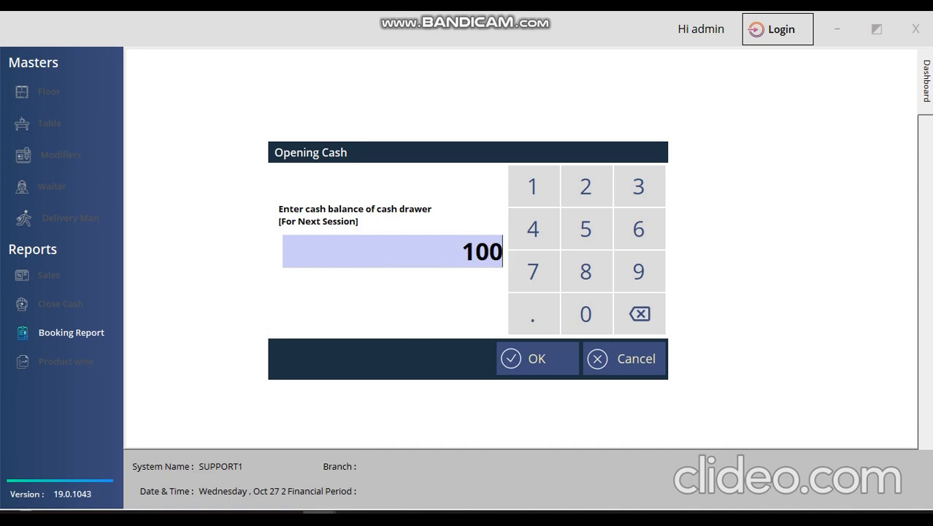
pyautogui.click(516, 364)
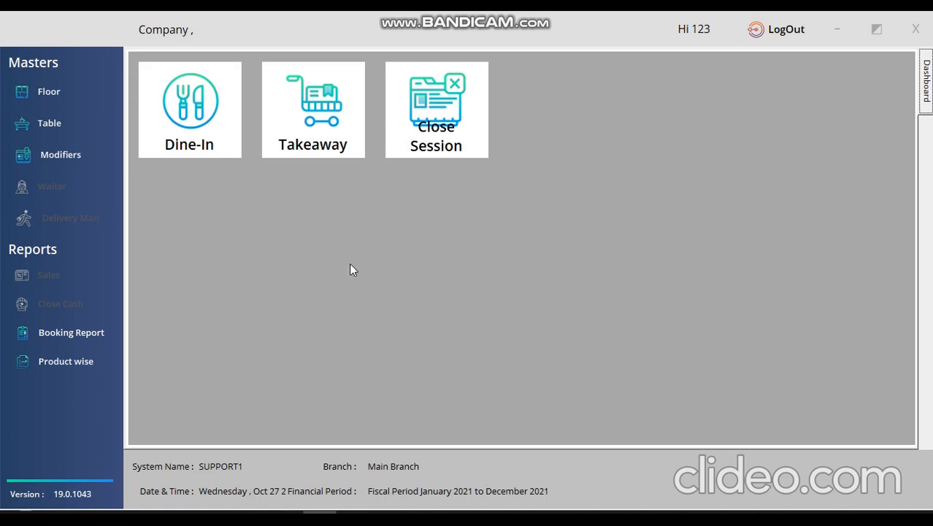
# Start a takeaway order with Beef Biriyani and Chicken biriyani.
pyautogui.click(317, 108)
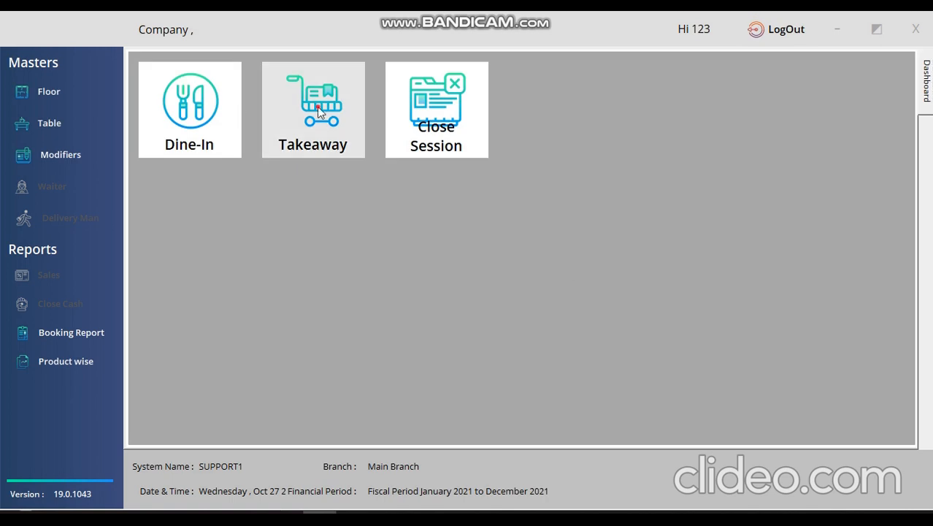
pyautogui.click(28, 132)
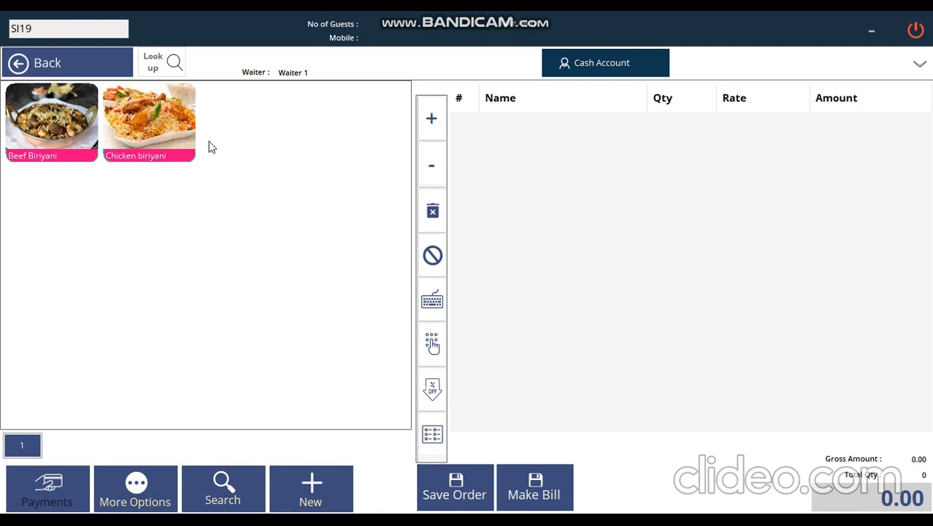
pyautogui.click(51, 117)
pyautogui.click(140, 128)
# Save order SI19 with drive-thru details 252, vehicle number 858, vehicle name 'test'.
pyautogui.click(454, 484)
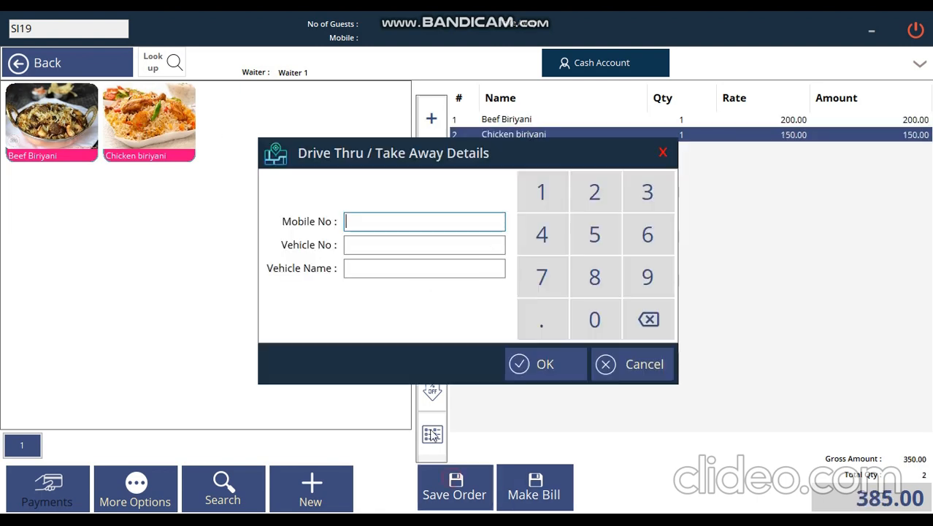
pyautogui.write('252')
pyautogui.click(392, 244)
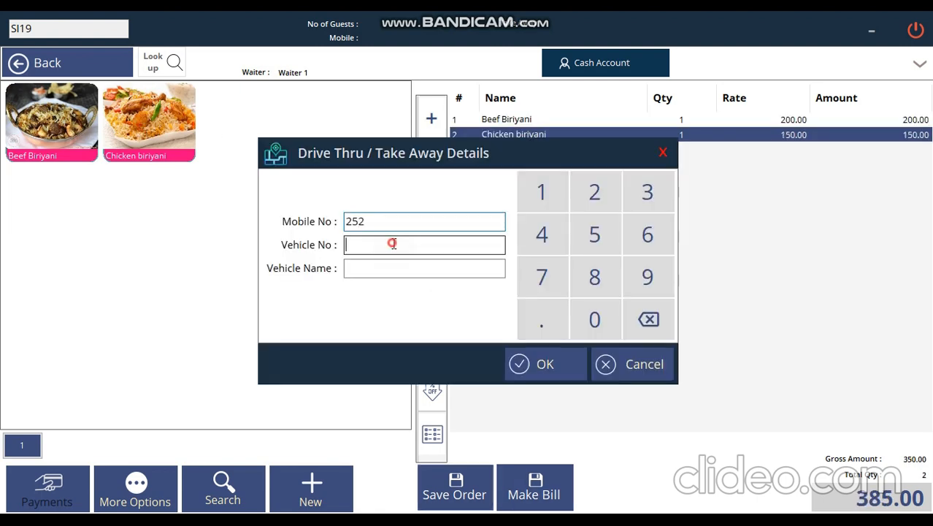
pyautogui.write('858')
pyautogui.click(426, 267)
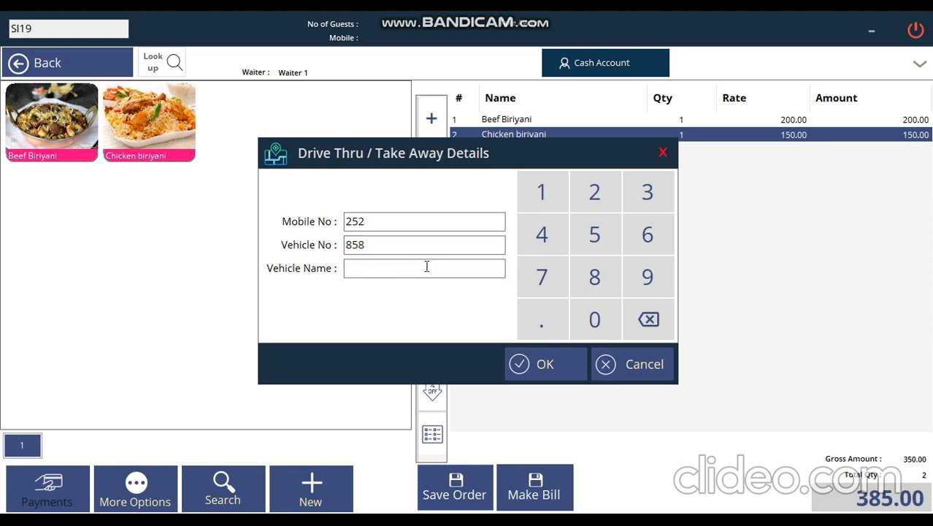
pyautogui.write('test')
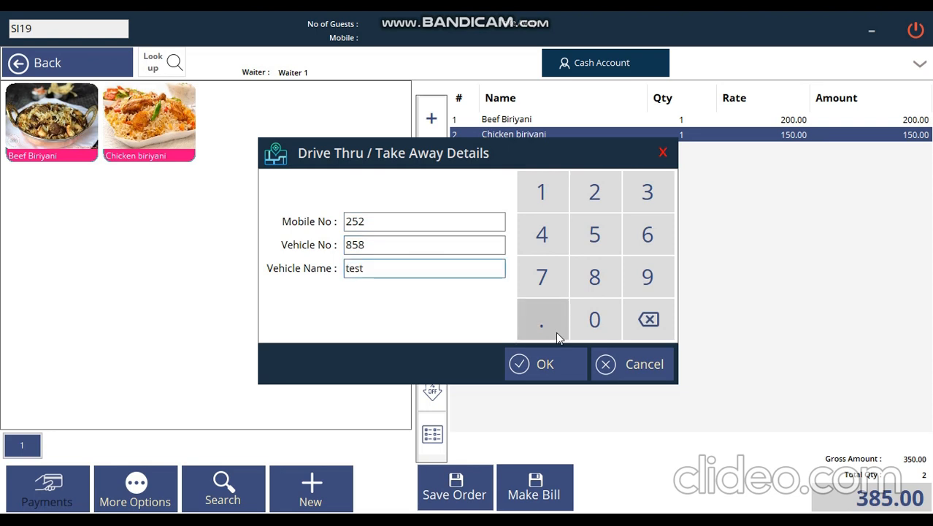
pyautogui.click(548, 356)
pyautogui.click(380, 324)
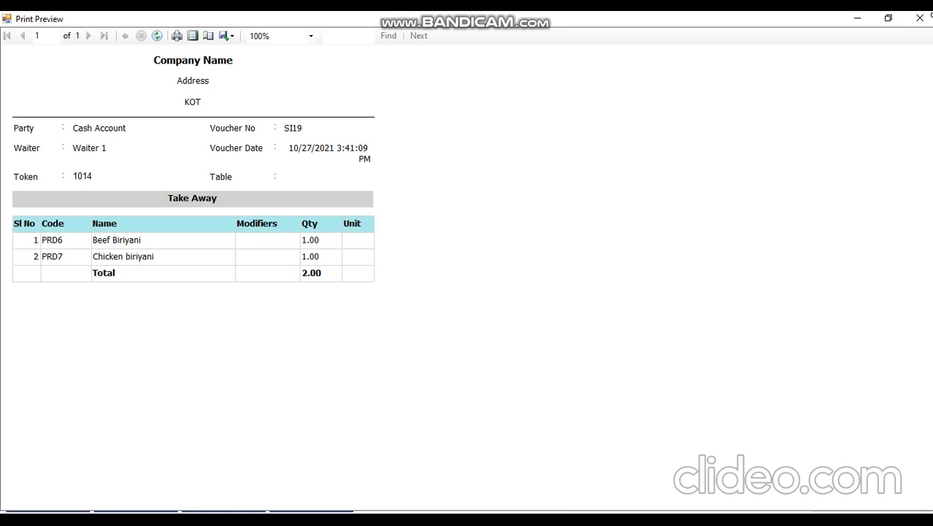
pyautogui.click(919, 18)
pyautogui.click(222, 485)
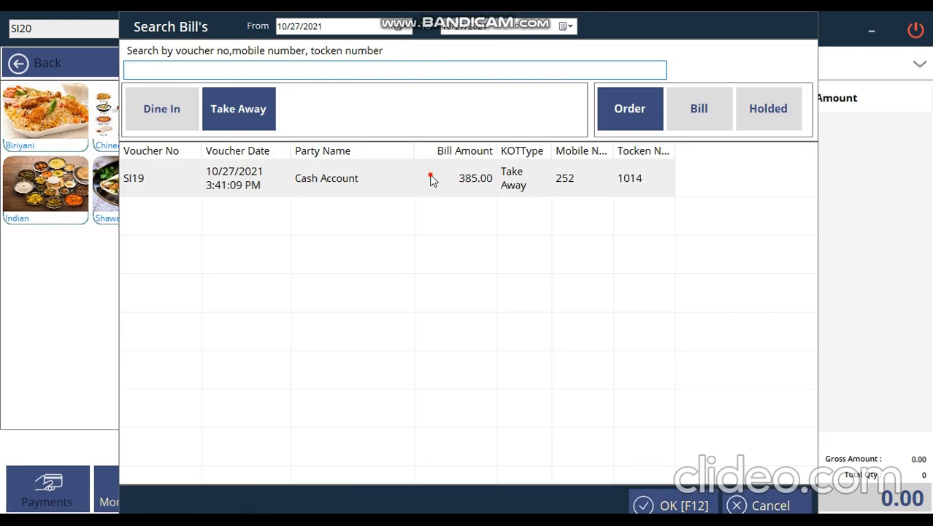
# Load takeaway order SI19 and convert it into a bill.
pyautogui.doubleClick(431, 178)
pyautogui.click(529, 488)
pyautogui.click(371, 338)
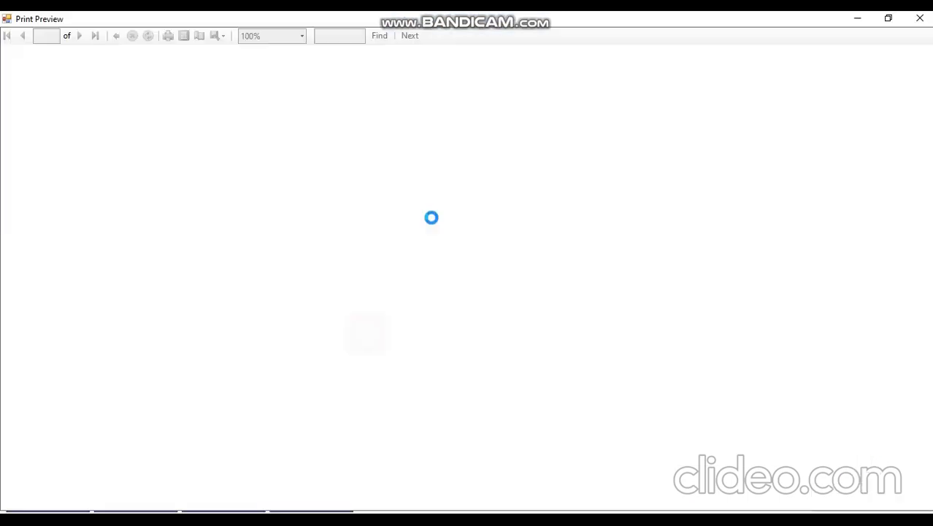
pyautogui.click(920, 19)
# Find bill SI19 among the billed takeaway orders and load it.
pyautogui.click(222, 485)
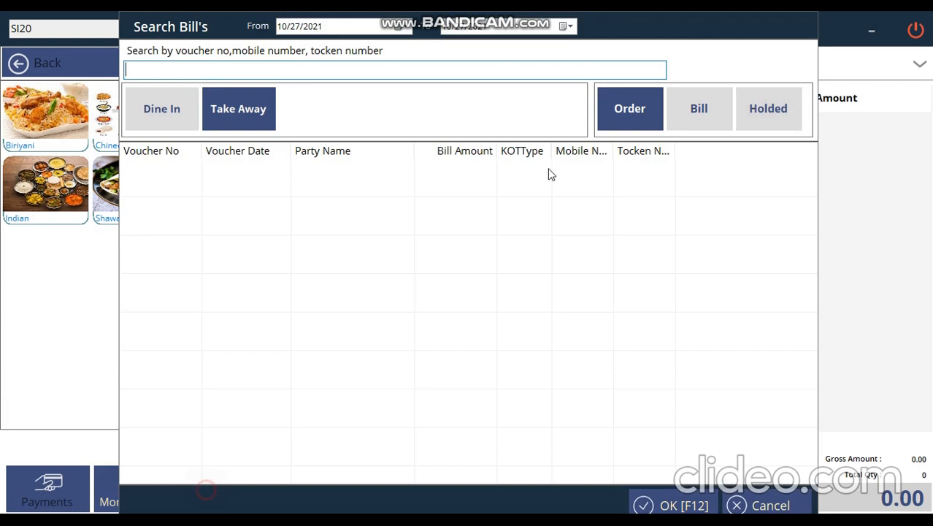
pyautogui.click(699, 108)
pyautogui.click(646, 179)
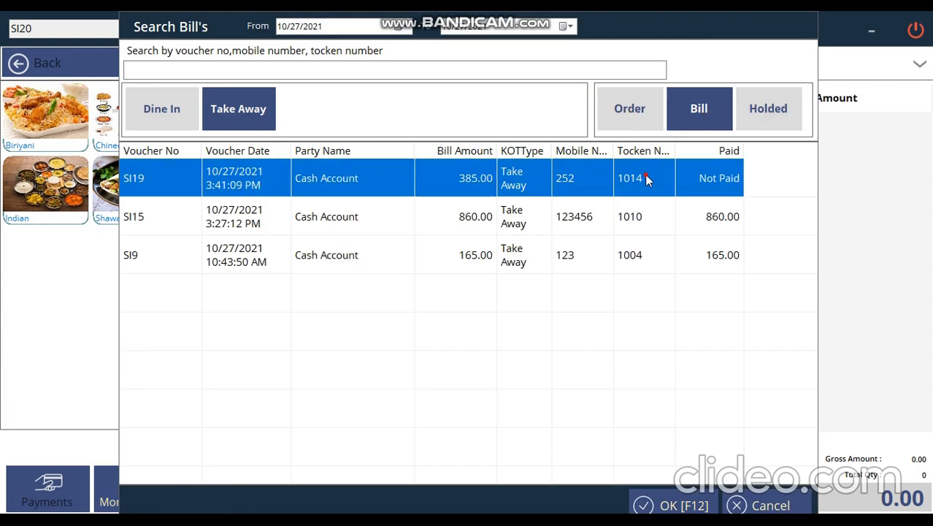
pyautogui.doubleClick(646, 179)
# Pay the 385.00 bill in cash, save it, and return to the dashboard.
pyautogui.click(46, 488)
pyautogui.click(499, 271)
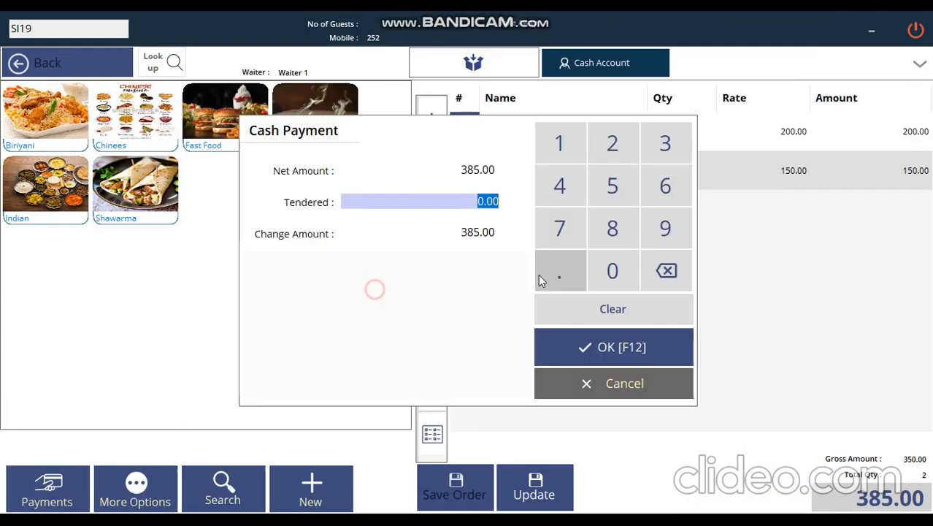
pyautogui.write('385')
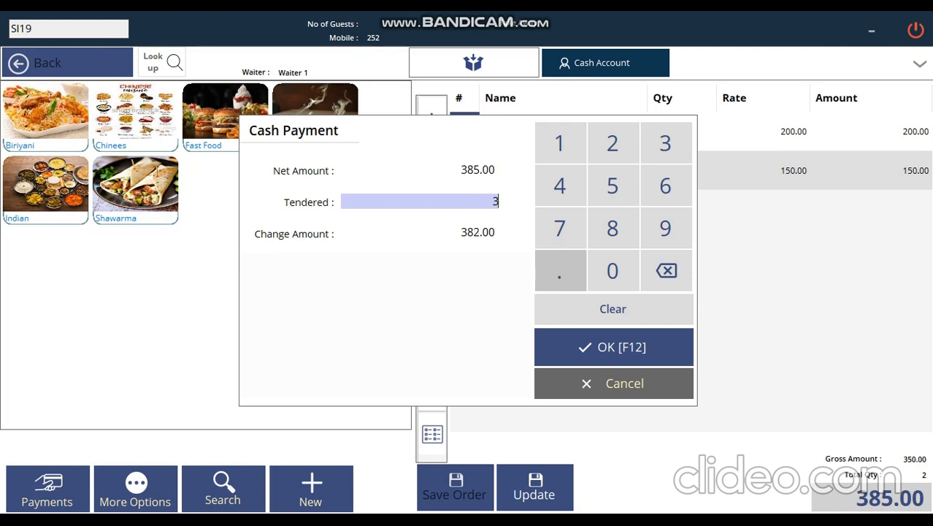
pyautogui.click(582, 349)
pyautogui.click(542, 485)
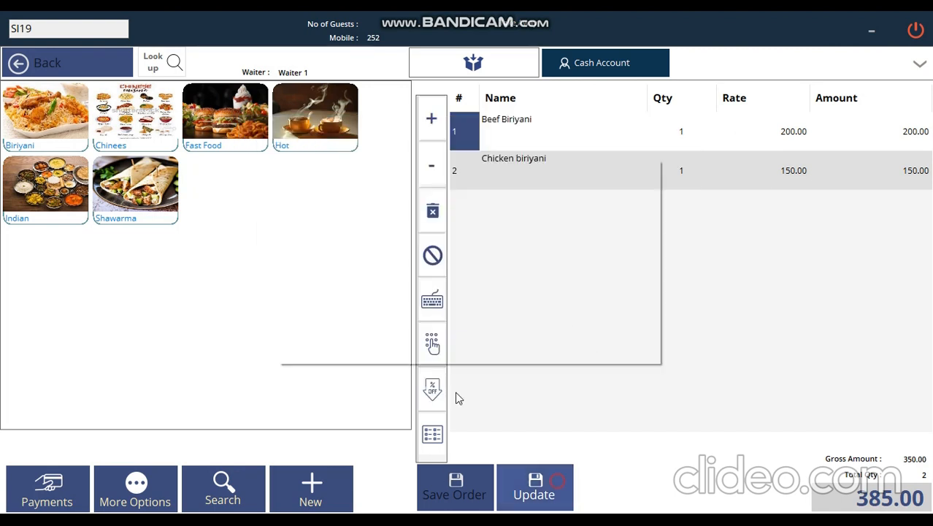
pyautogui.click(333, 331)
pyautogui.click(920, 19)
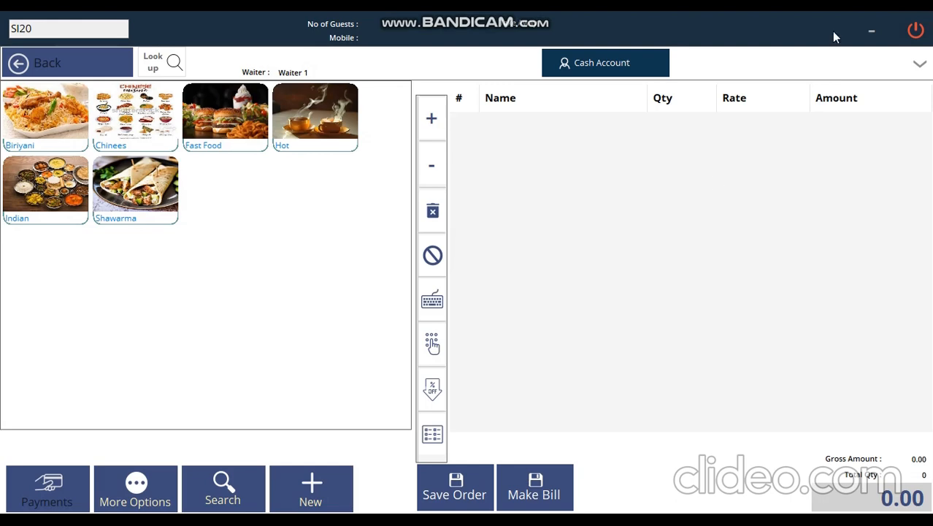
pyautogui.click(917, 33)
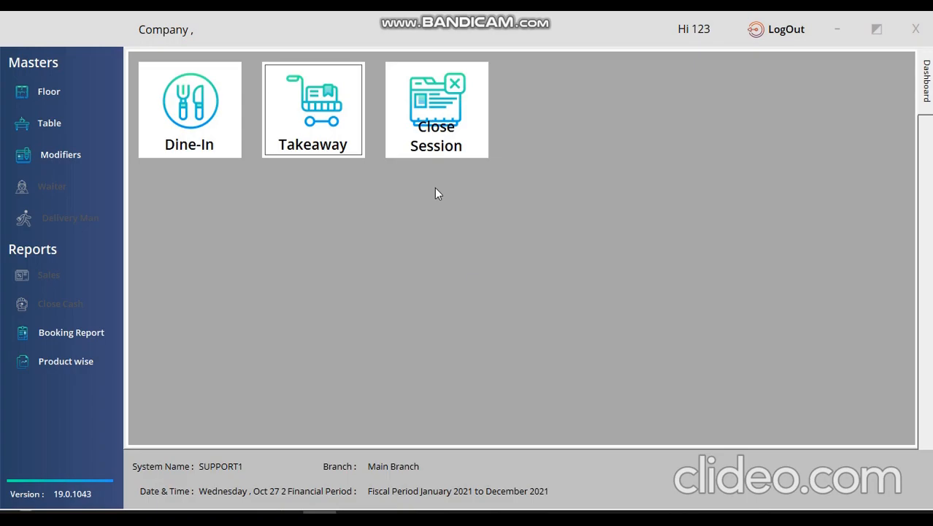
# Choose the cashier in Close Session and review the opening cash, cash and card amounts.
pyautogui.click(458, 118)
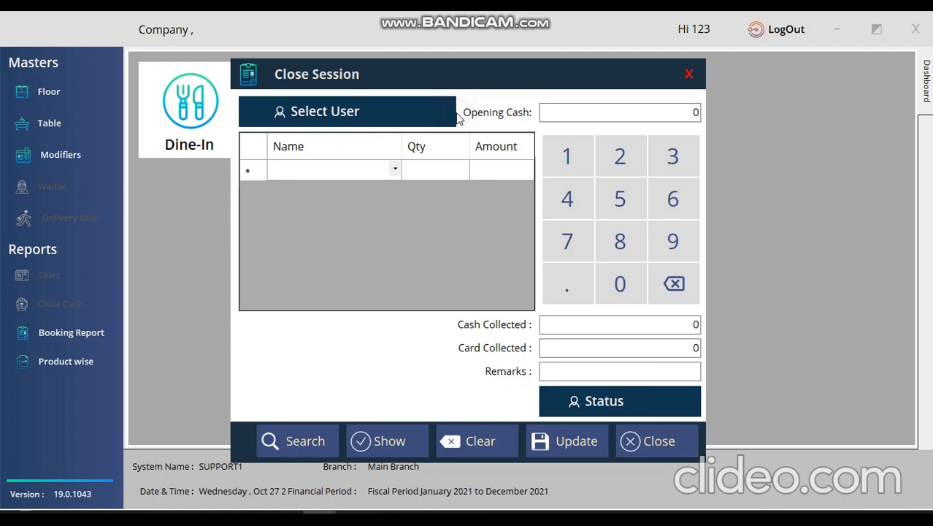
pyautogui.click(358, 117)
pyautogui.doubleClick(346, 181)
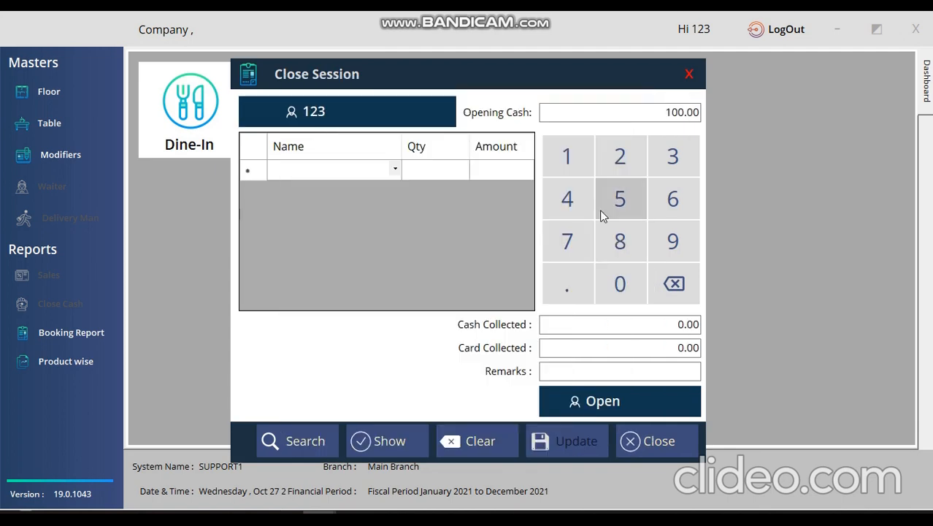
pyautogui.click(666, 111)
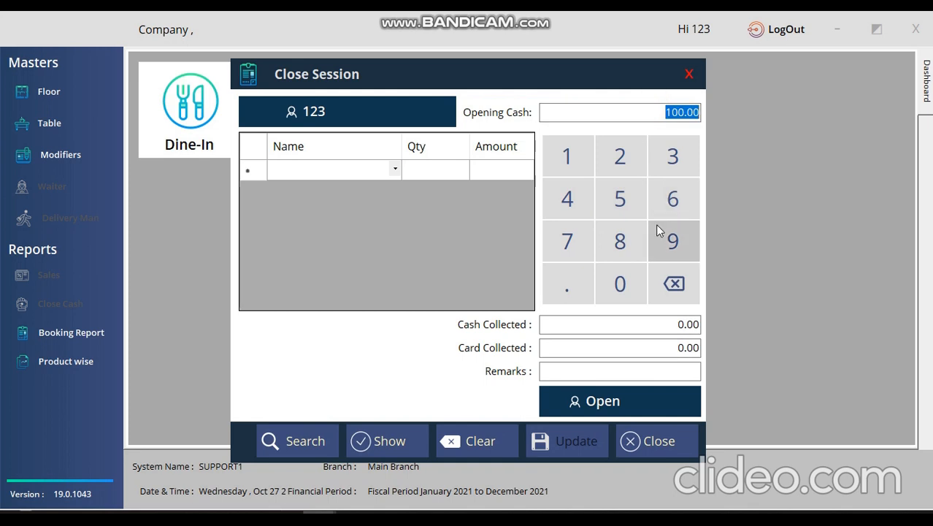
pyautogui.click(610, 325)
pyautogui.click(644, 350)
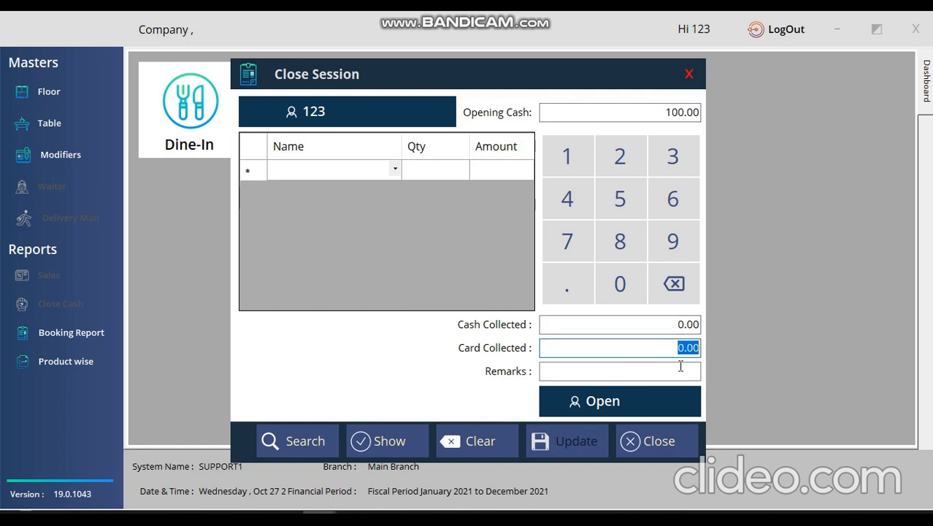
pyautogui.click(677, 369)
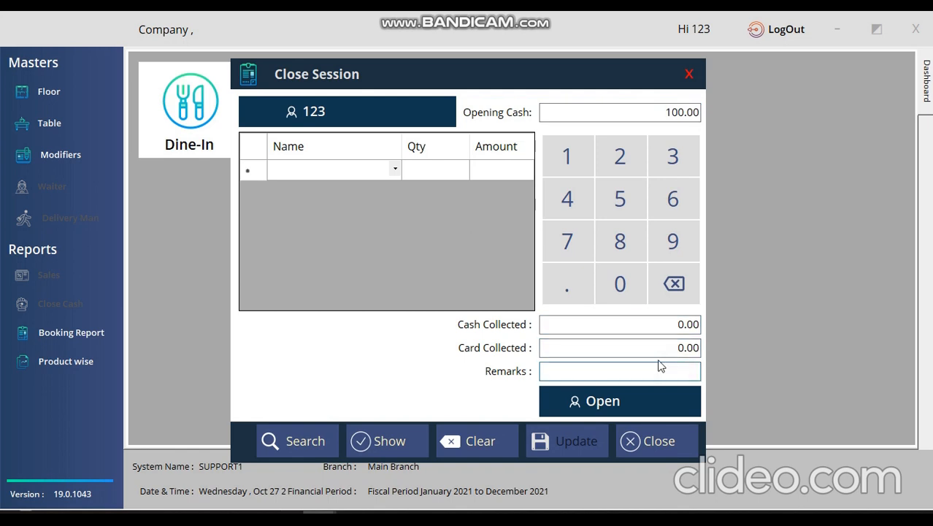
# Set the session status to Close, save it, and view the Close Session Report.
pyautogui.click(619, 402)
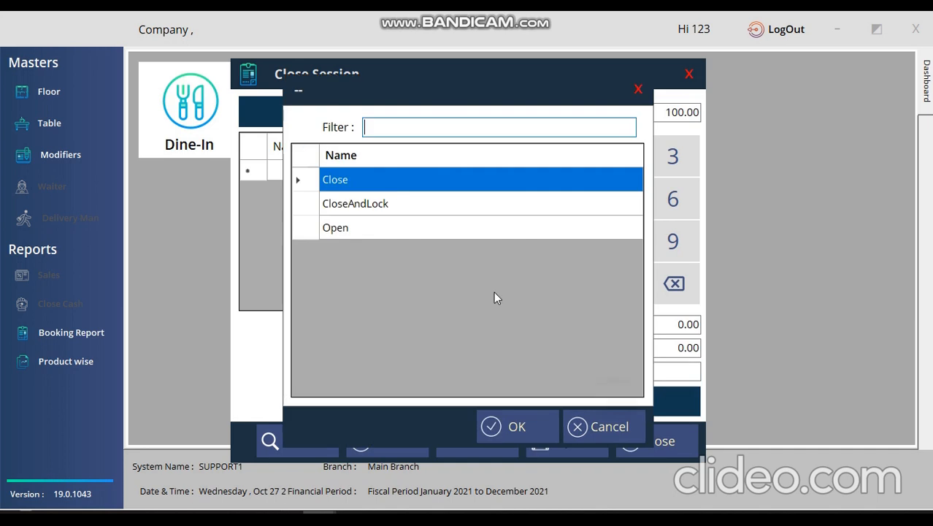
pyautogui.click(532, 434)
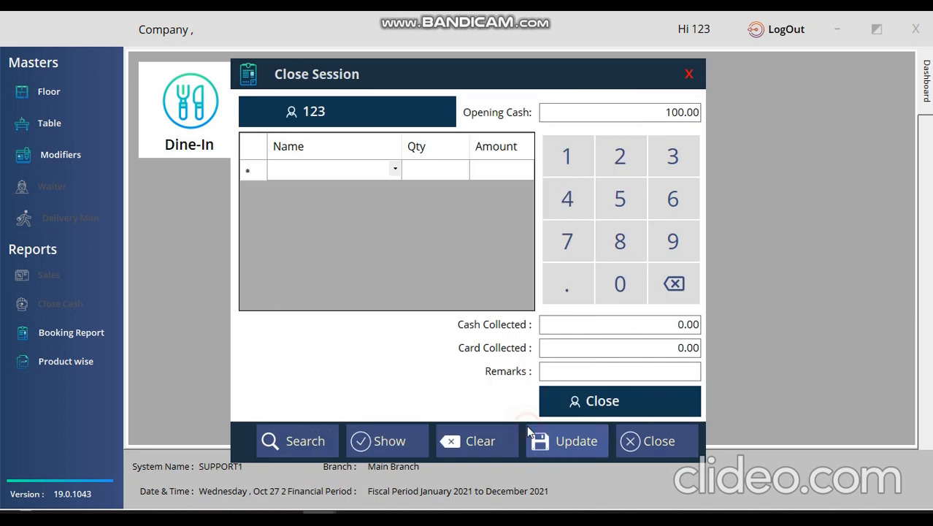
pyautogui.click(543, 442)
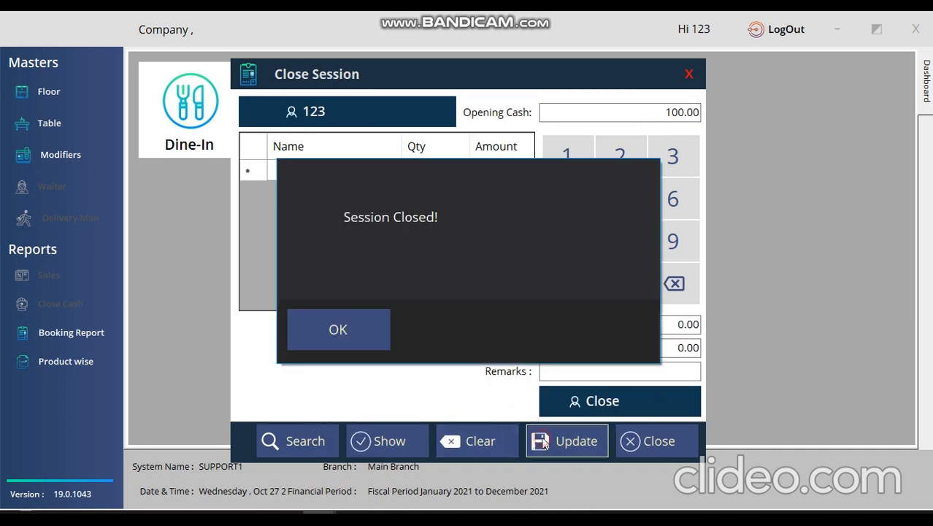
pyautogui.click(334, 325)
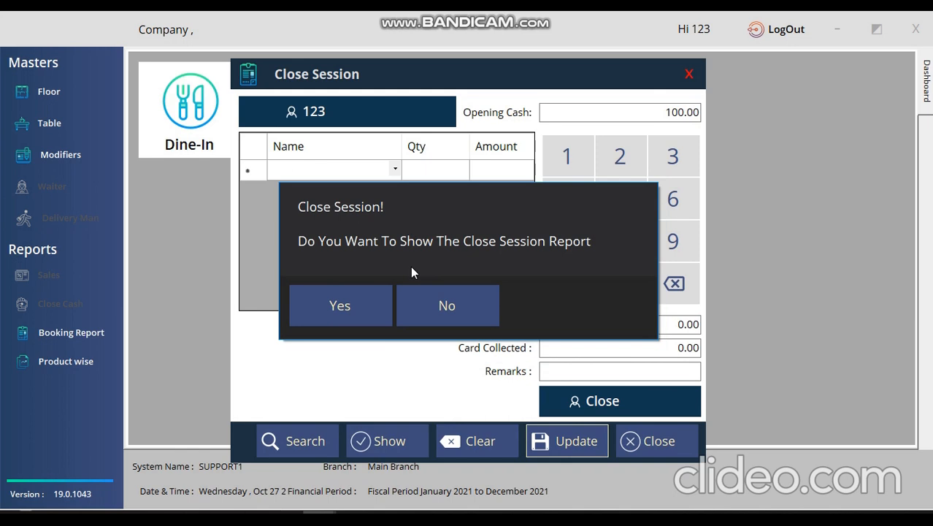
pyautogui.click(333, 306)
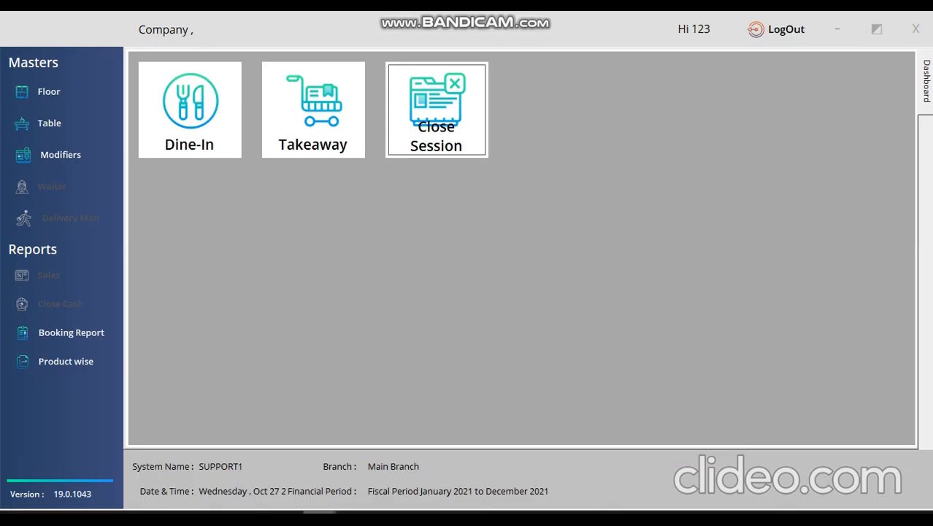
pyautogui.moveTo(318, 512)
pyautogui.click(379, 493)
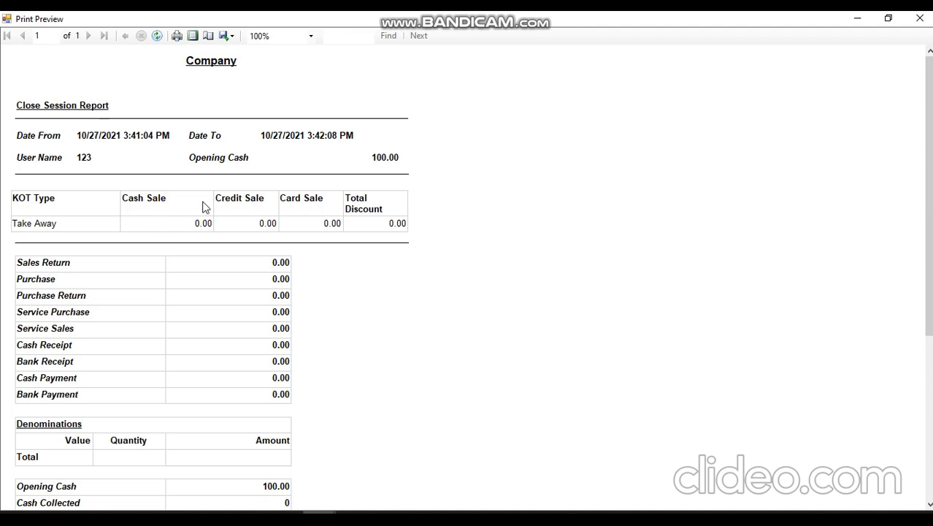
# Scroll through the Close Session Report showing 385.00 cash in hand and a -485 difference.
pyautogui.scroll(-6, 184, 313)
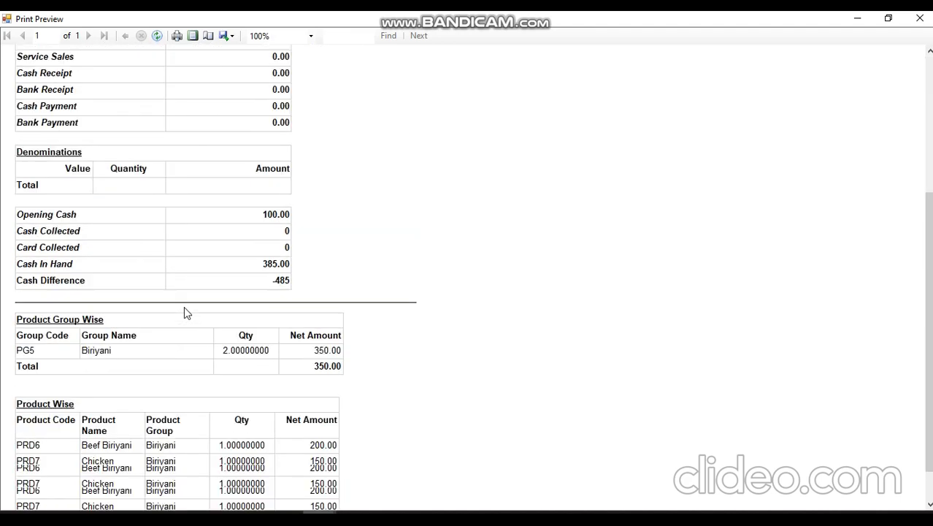
pyautogui.scroll(6, 184, 312)
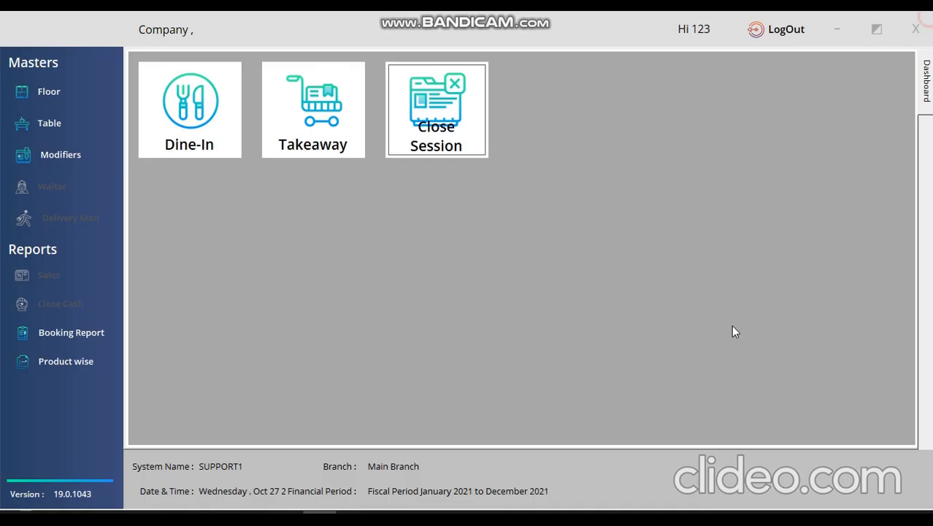
# Log out user 123 and sign back in as admin with the admin password.
pyautogui.click(786, 30)
pyautogui.click(766, 38)
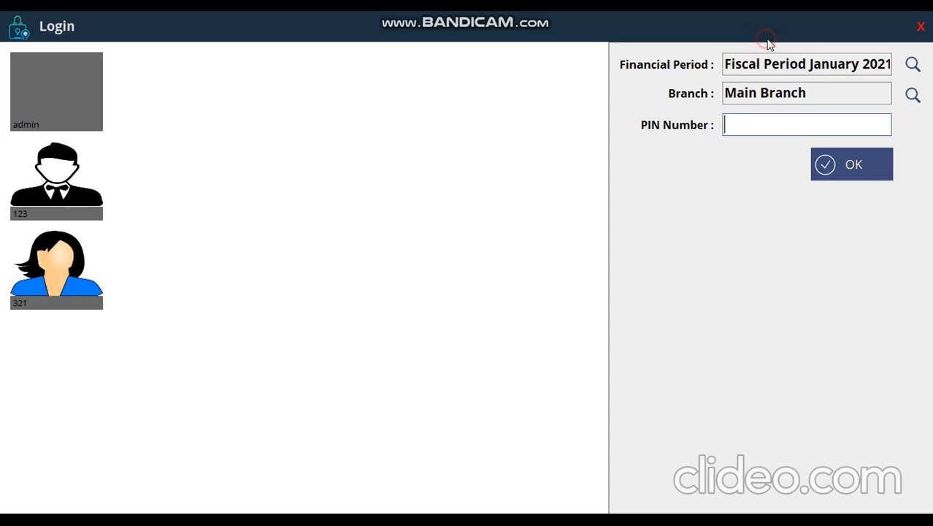
pyautogui.click(56, 121)
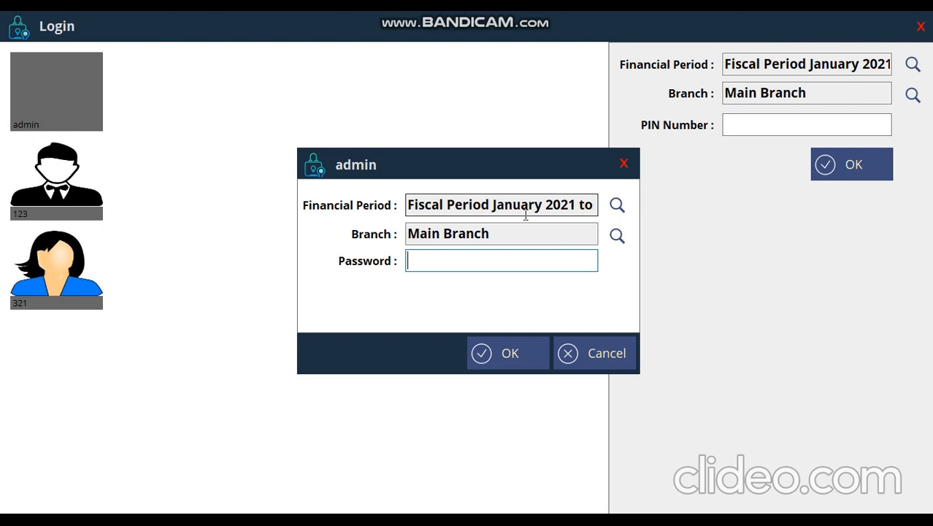
pyautogui.write('*****')
pyautogui.press('Return')
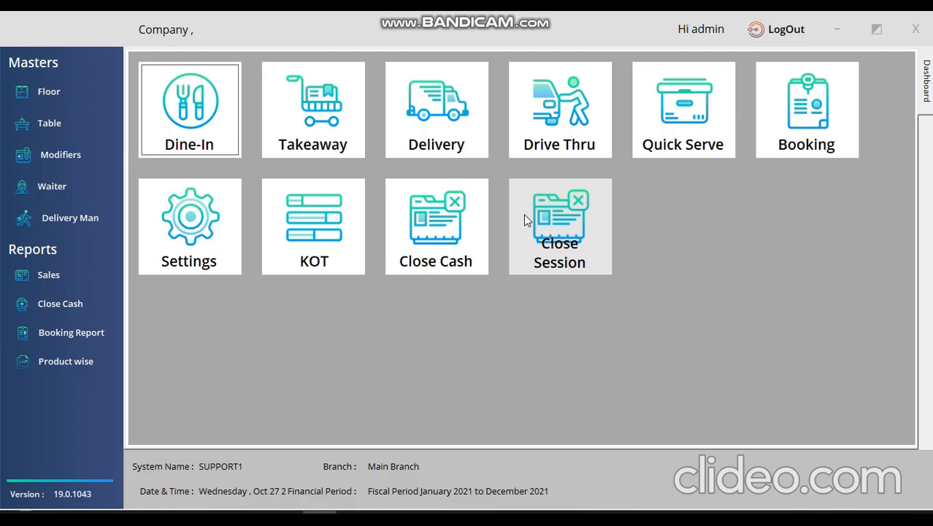
pyautogui.click(564, 223)
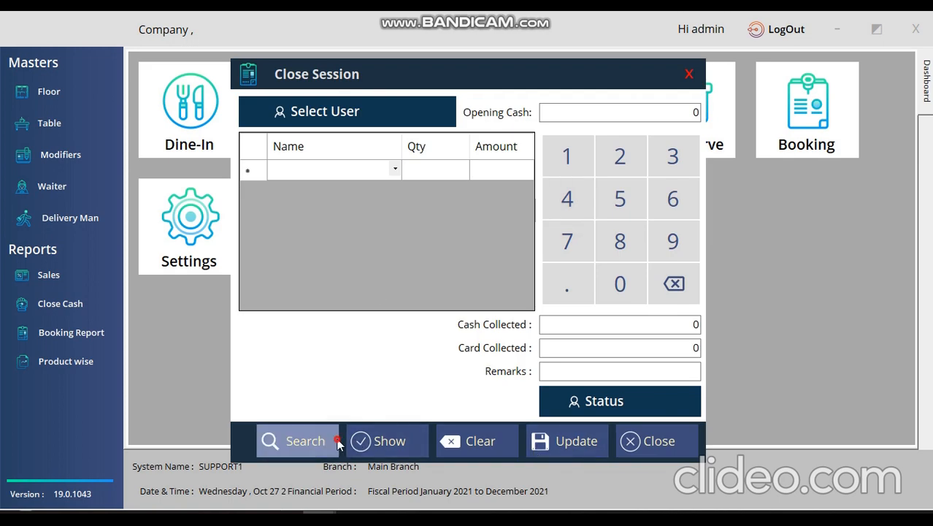
pyautogui.click(295, 441)
pyautogui.click(331, 154)
pyautogui.doubleClick(354, 177)
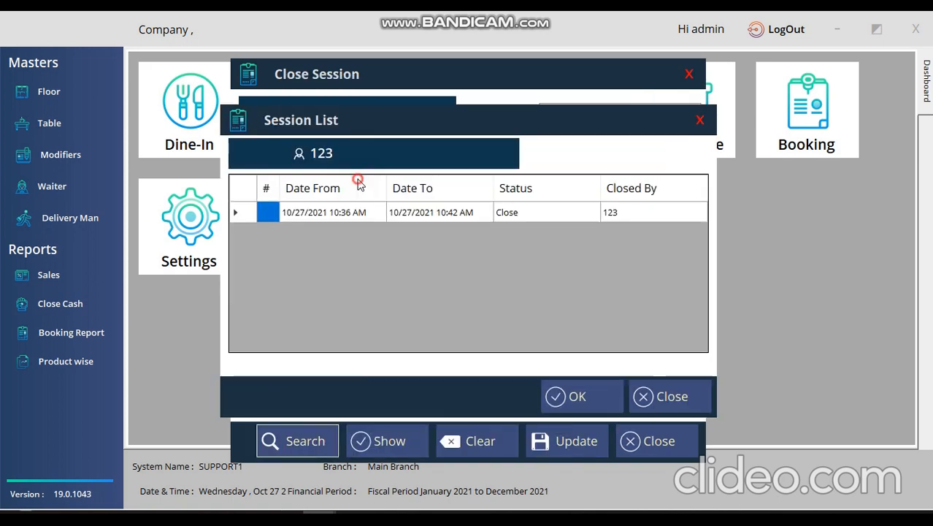
pyautogui.moveTo(488, 217); pyautogui.dragTo(622, 279)
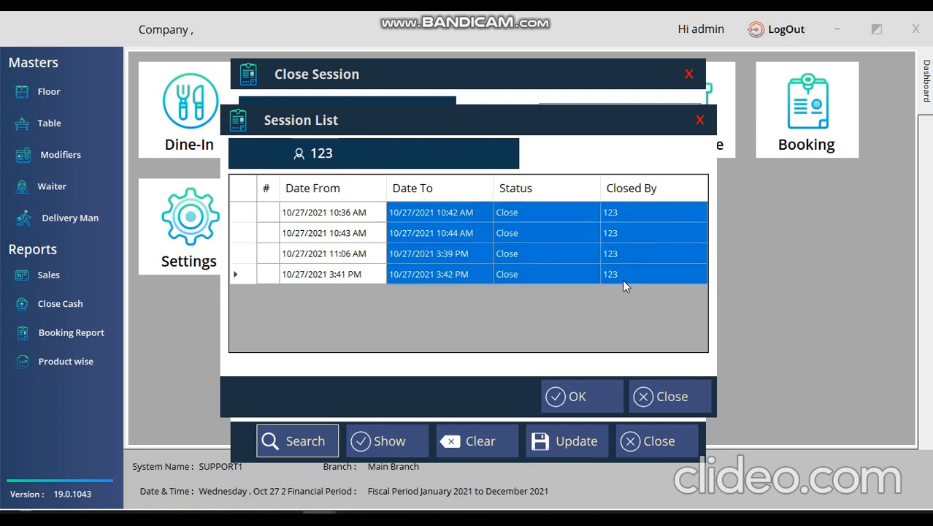
pyautogui.click(341, 220)
pyautogui.click(350, 256)
pyautogui.click(352, 274)
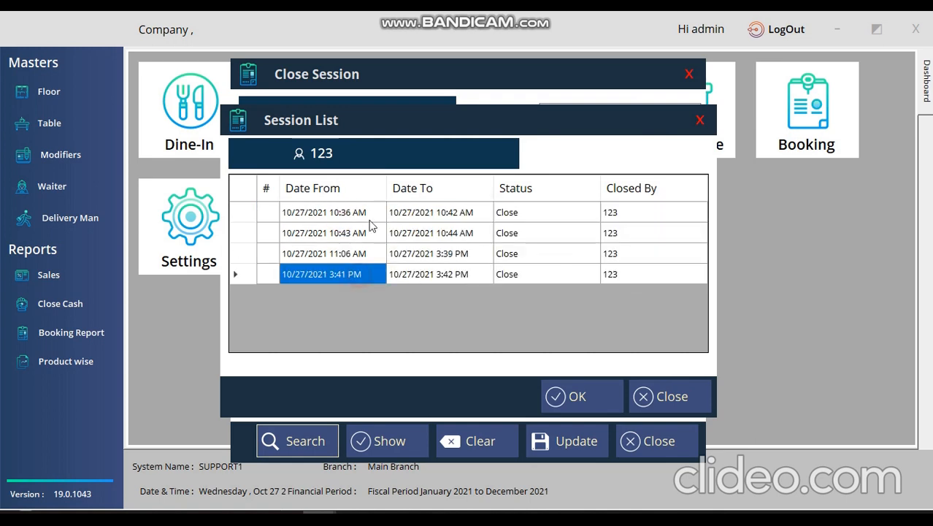
pyautogui.doubleClick(371, 217)
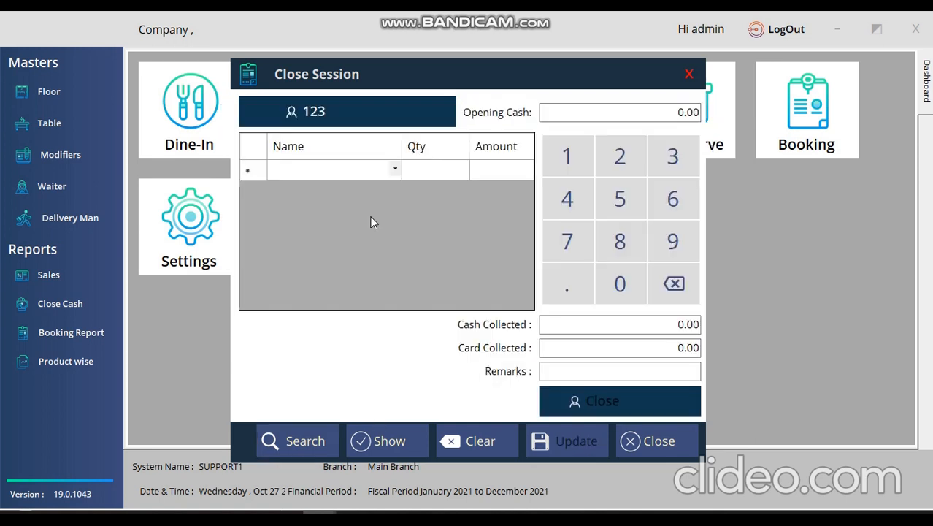
pyautogui.click(388, 441)
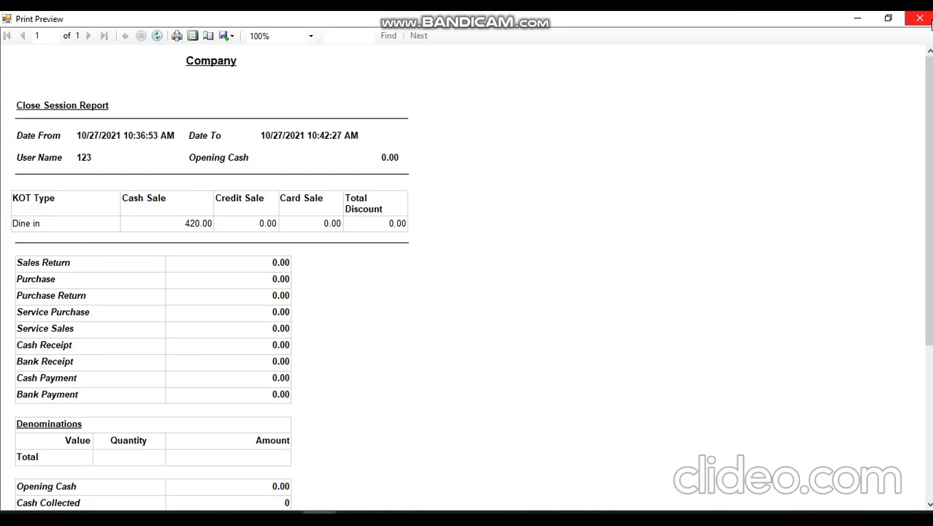
pyautogui.click(929, 21)
pyautogui.click(688, 73)
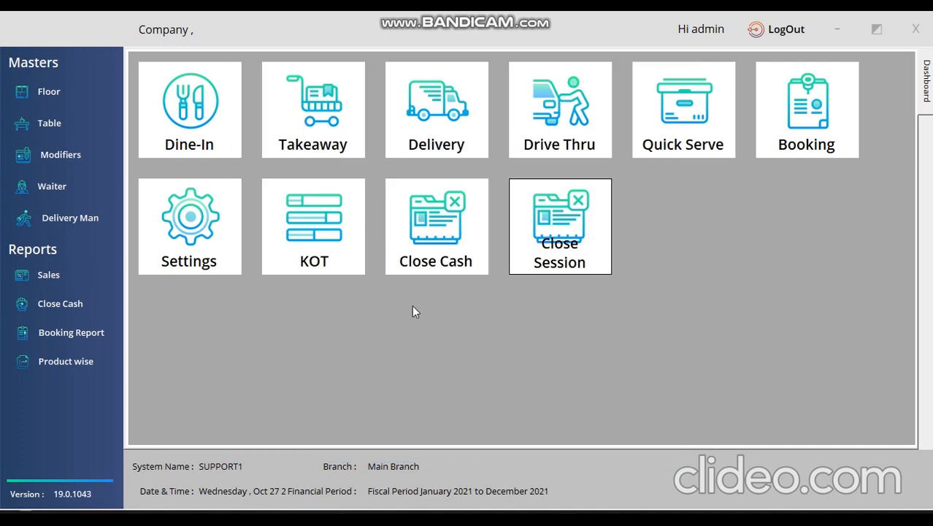
# Open the restaurant settings and look over the waiter list without changes.
pyautogui.click(198, 224)
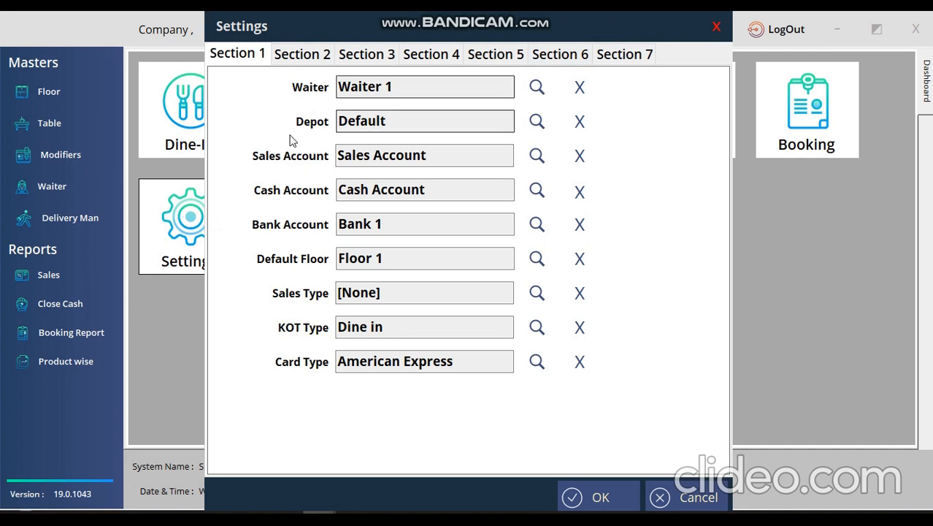
pyautogui.click(541, 90)
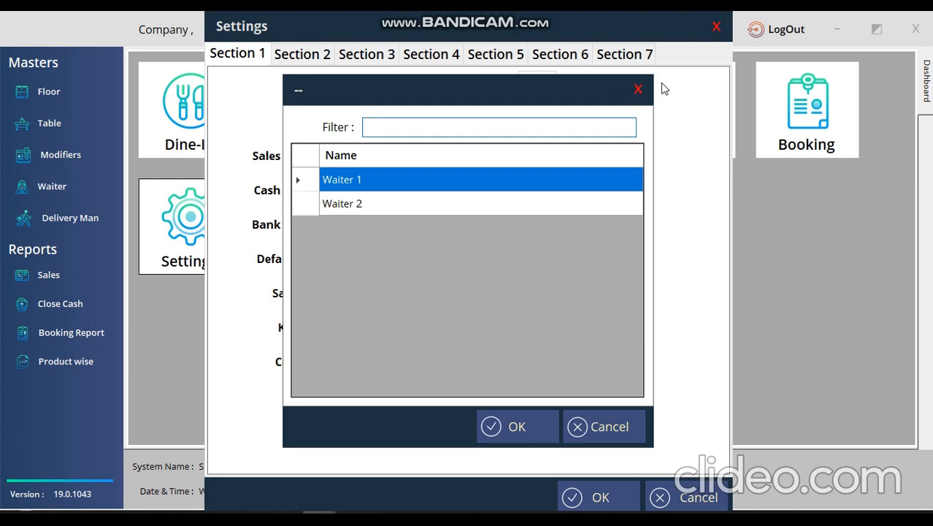
pyautogui.click(639, 89)
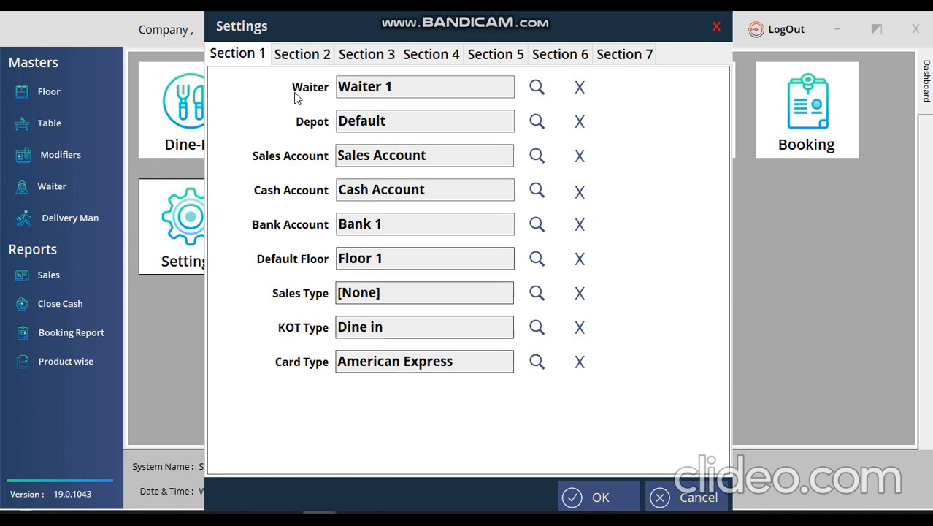
# In Section 2, map the Biriyani group to the Send To OneNote 16 printer.
pyautogui.click(300, 59)
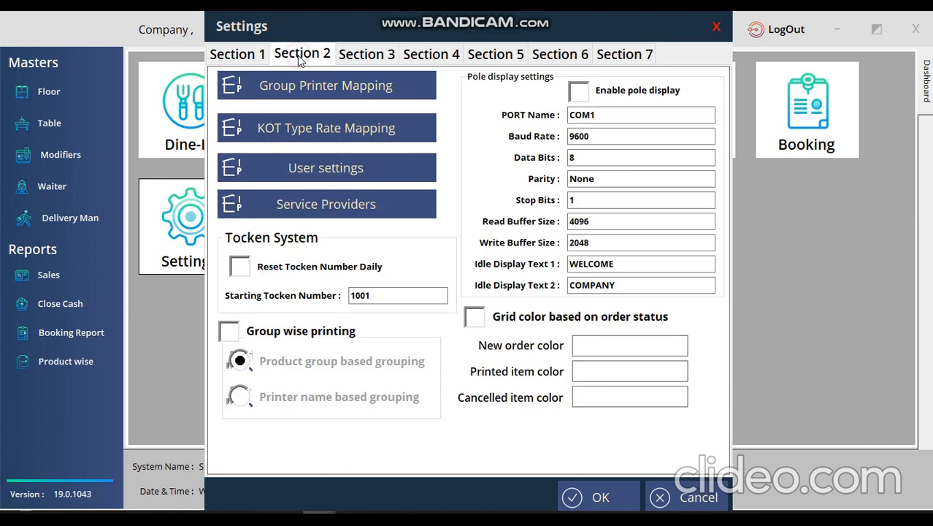
pyautogui.click(328, 89)
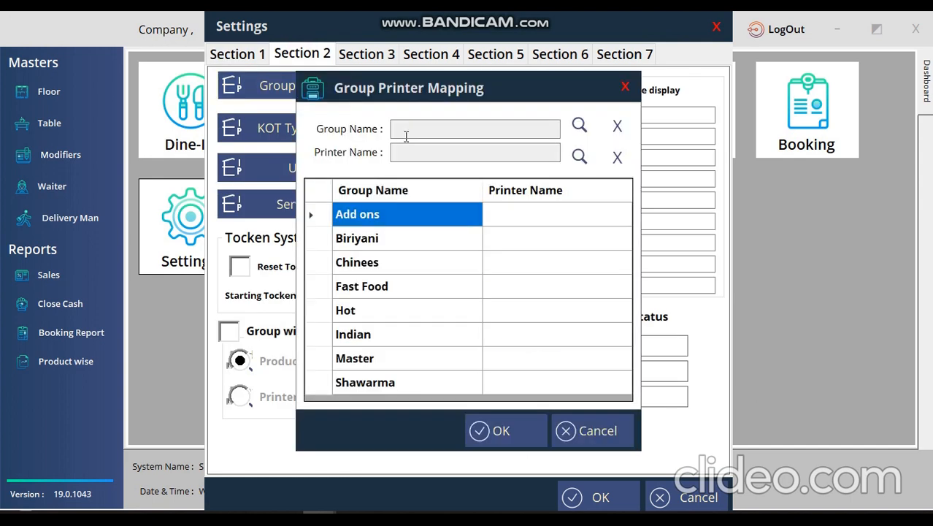
pyautogui.click(579, 126)
pyautogui.click(417, 212)
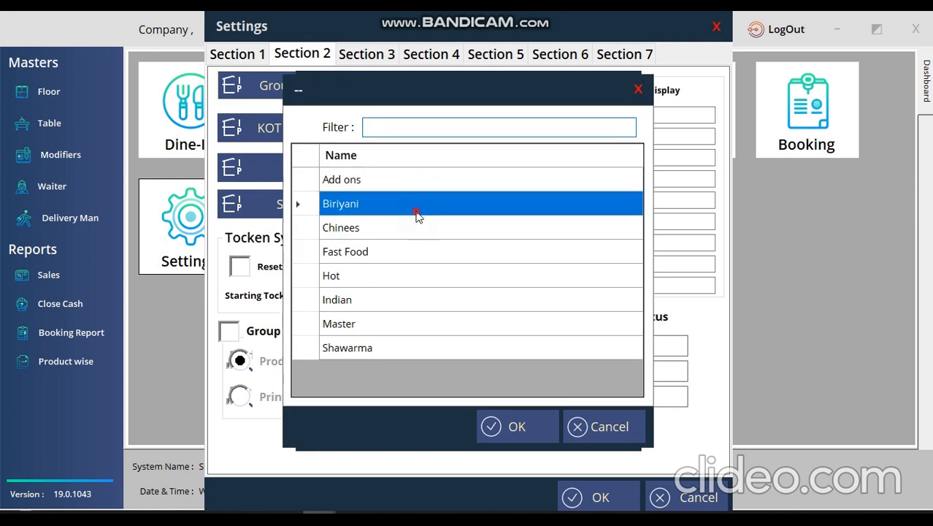
pyautogui.doubleClick(416, 211)
pyautogui.click(591, 160)
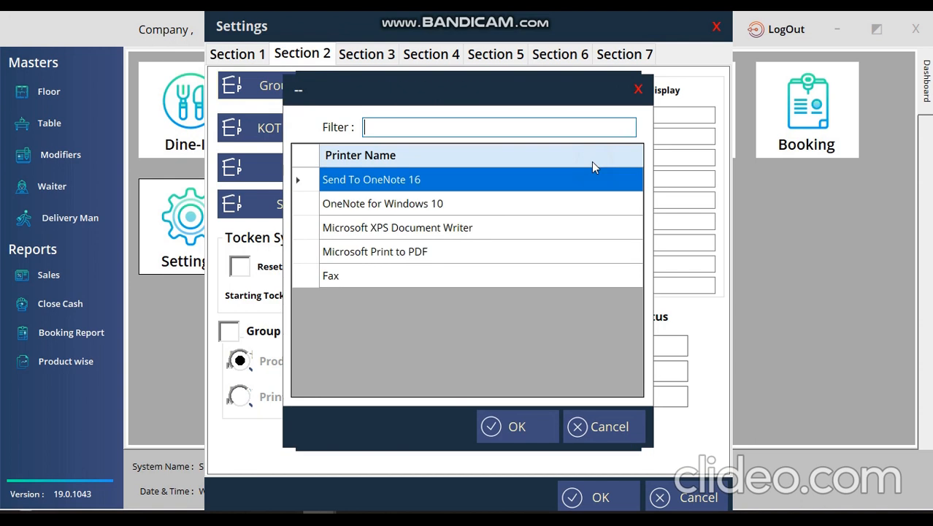
pyautogui.doubleClick(594, 184)
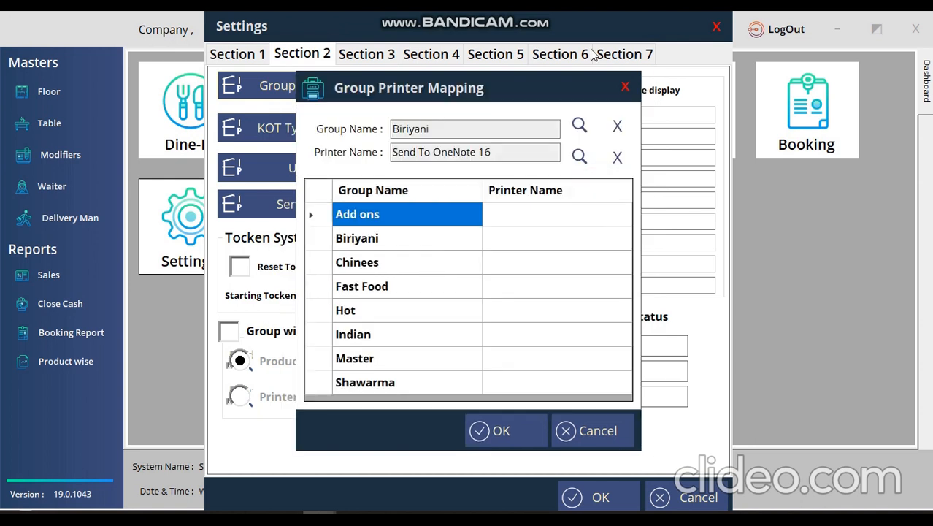
pyautogui.click(625, 86)
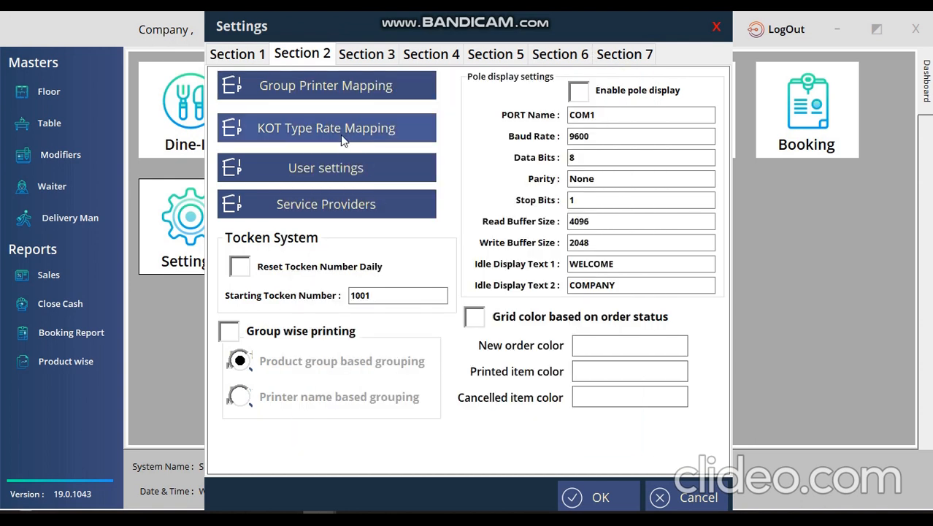
# Look over the KOT type to multi-rate mapping and its KOT type list.
pyautogui.click(341, 135)
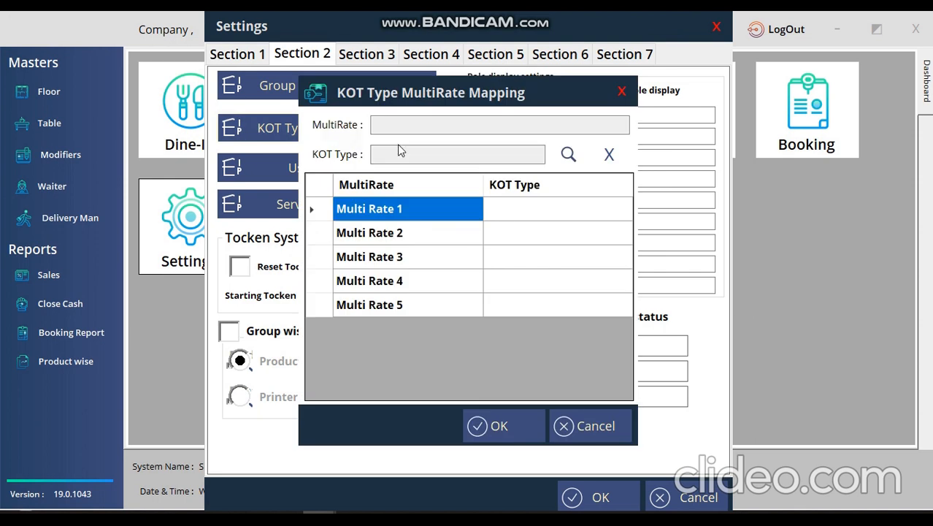
pyautogui.click(569, 155)
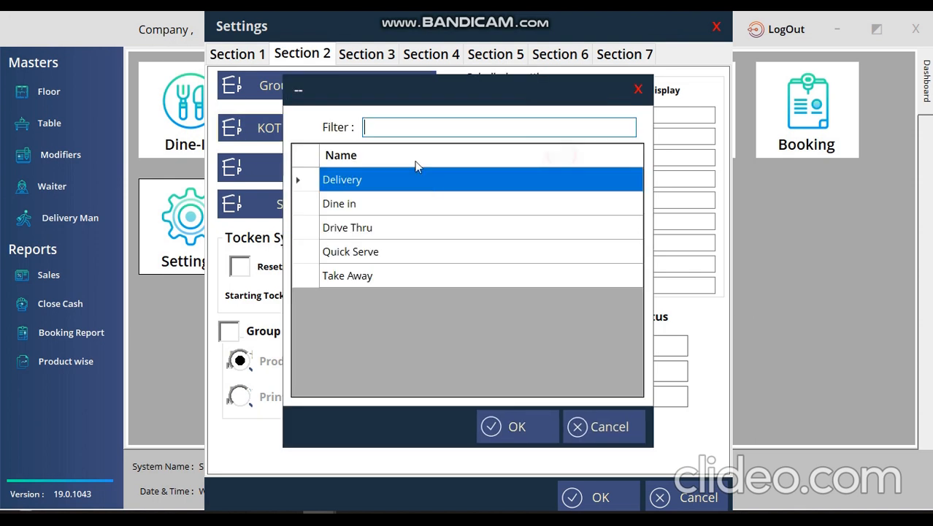
pyautogui.click(638, 89)
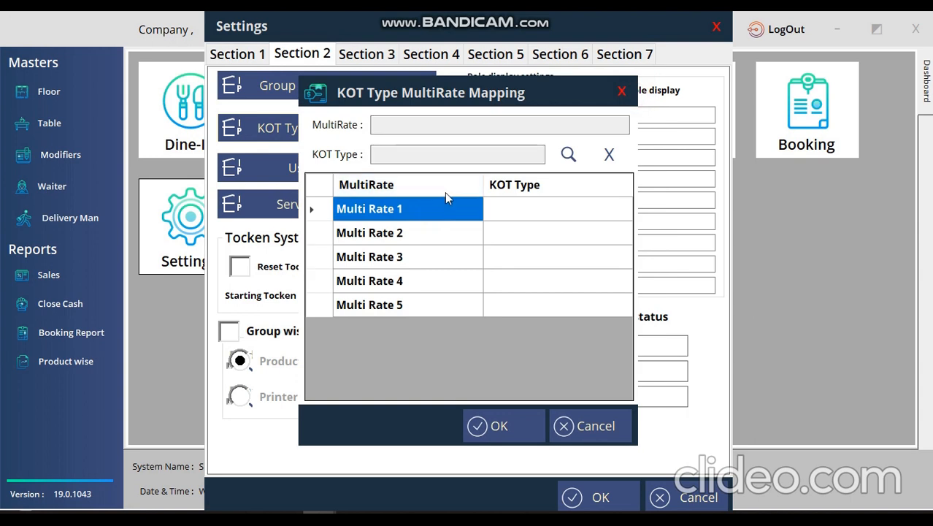
pyautogui.click(621, 91)
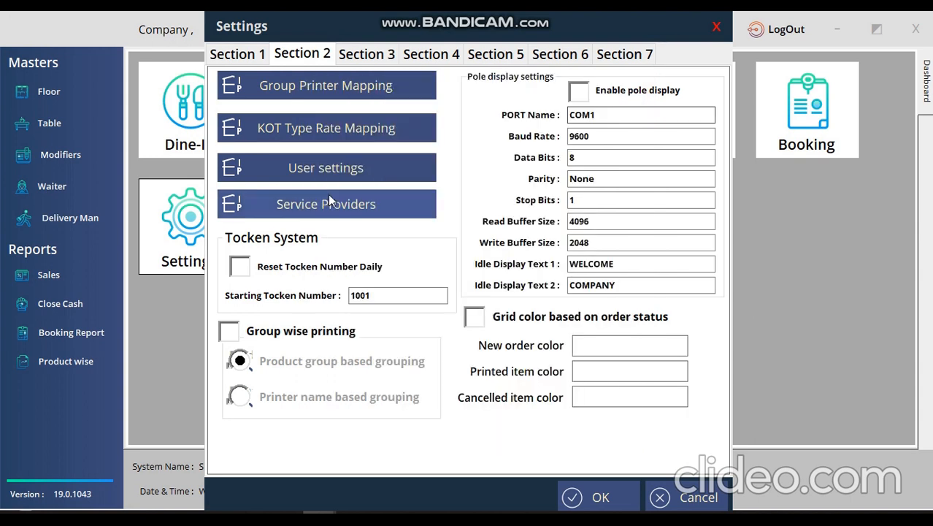
# Remove the first user's KOT and Bill delete and print permissions.
pyautogui.click(353, 177)
pyautogui.click(293, 119)
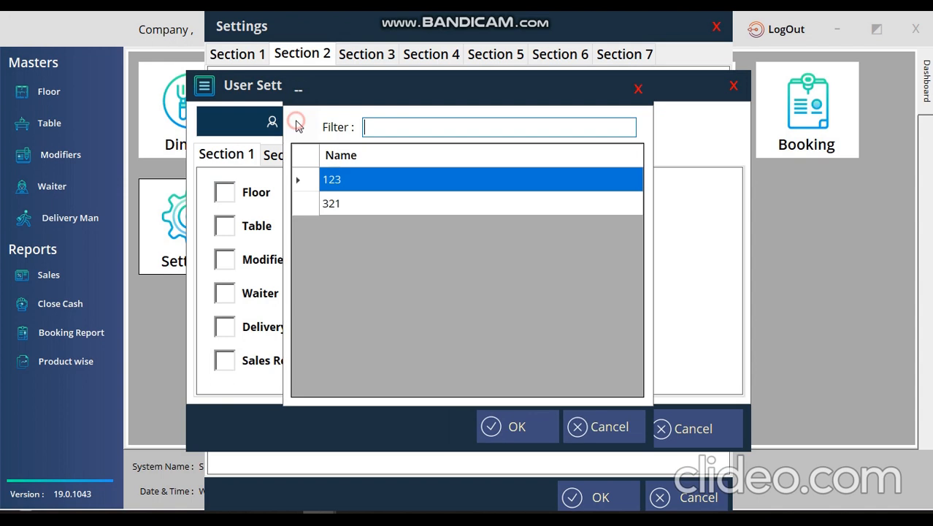
pyautogui.doubleClick(335, 176)
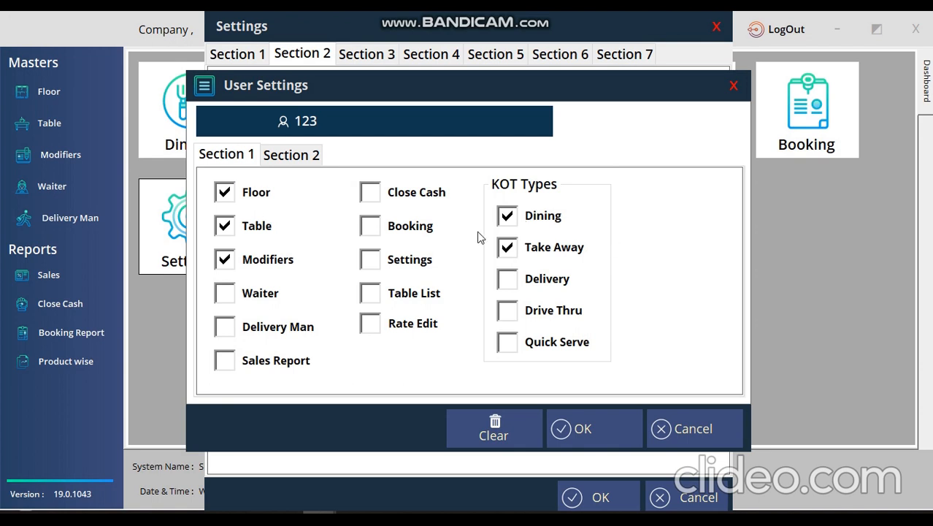
pyautogui.click(301, 156)
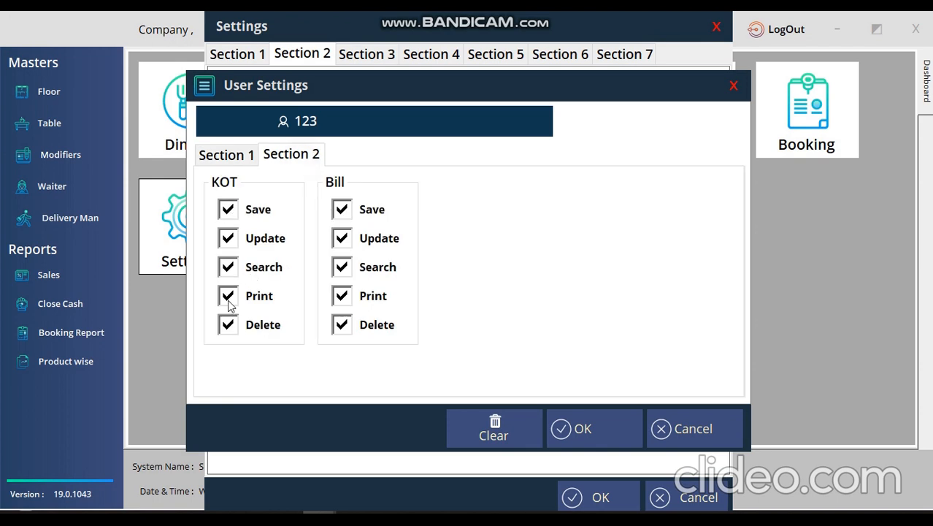
pyautogui.click(227, 329)
pyautogui.click(343, 322)
pyautogui.click(345, 296)
pyautogui.click(229, 297)
pyautogui.click(733, 86)
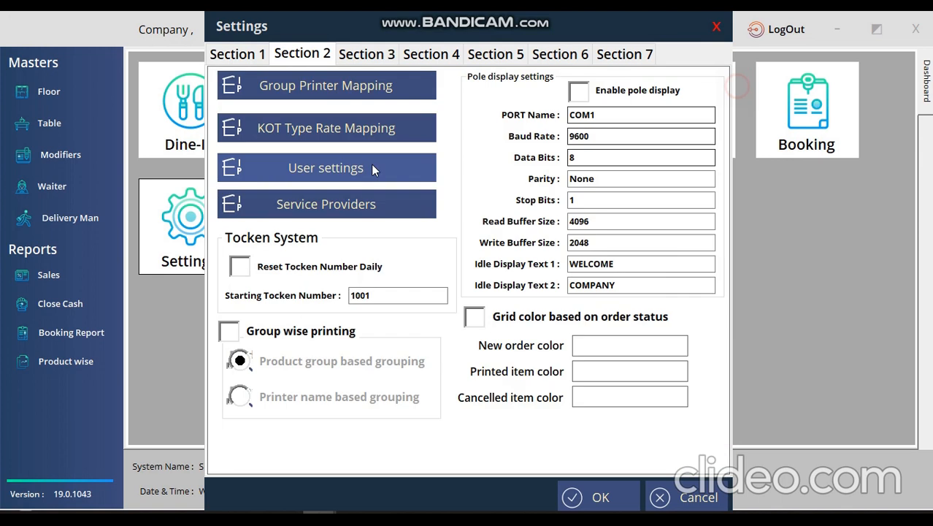
# Review the delivery service providers list, then move to the Section 3 printer settings.
pyautogui.click(356, 206)
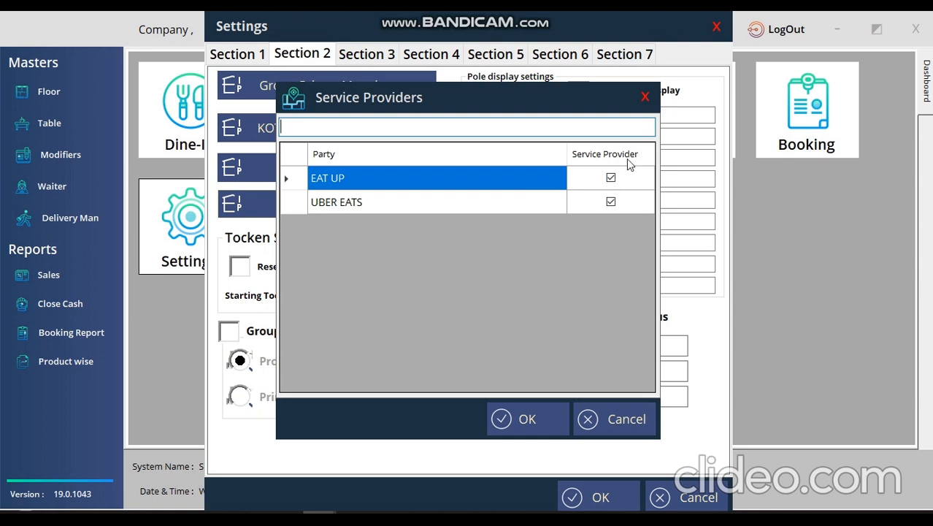
pyautogui.click(640, 99)
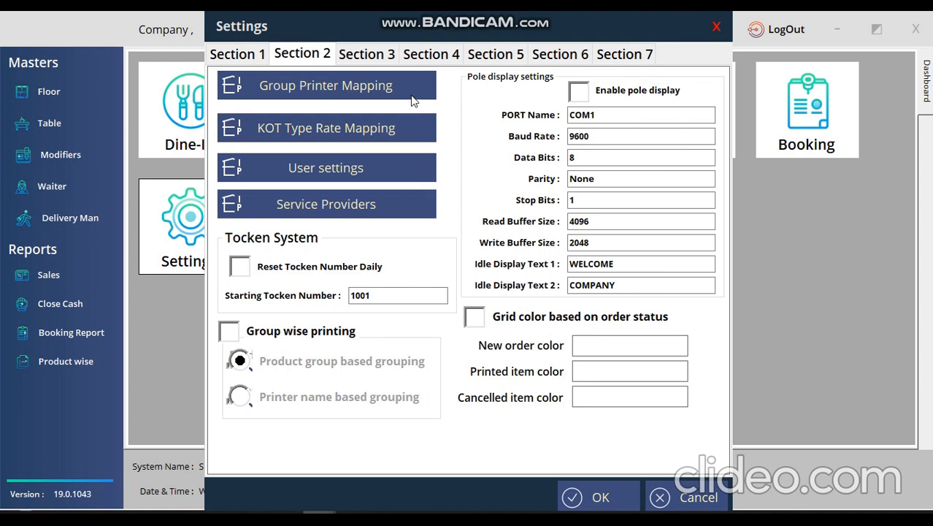
pyautogui.click(375, 62)
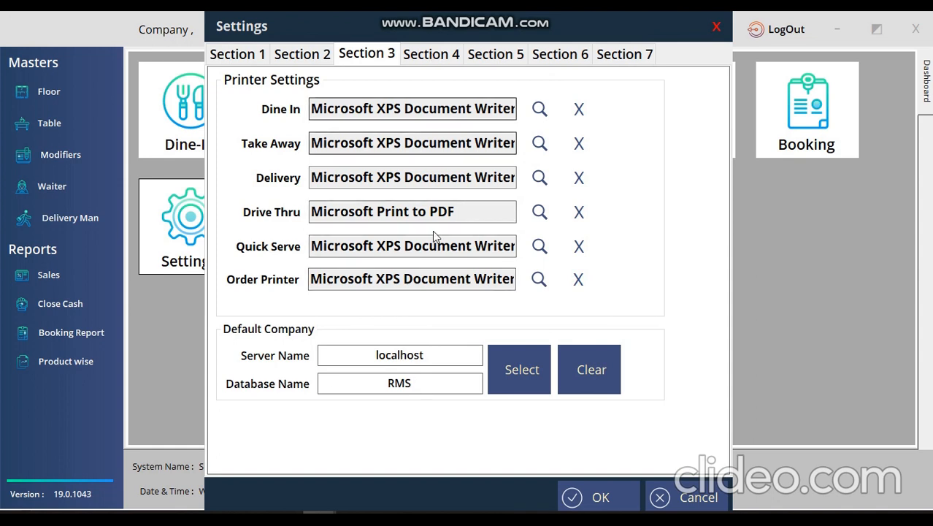
# Page through Sections 4, 5 and 6: POS options, button styles, and charge settings.
pyautogui.click(431, 54)
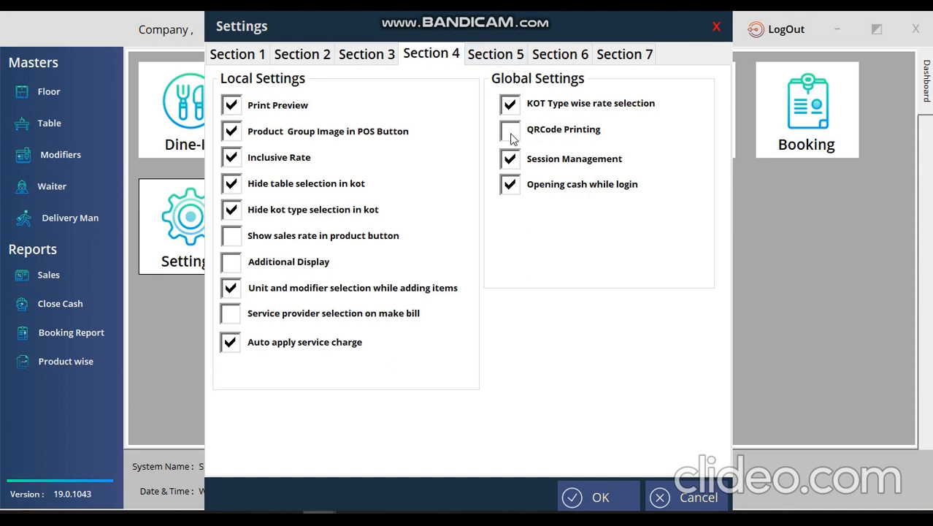
pyautogui.click(495, 57)
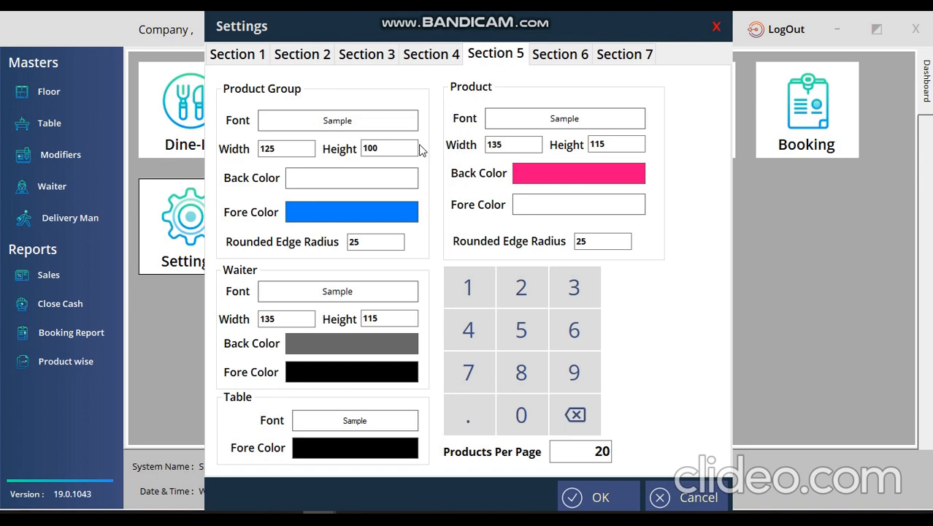
pyautogui.click(560, 53)
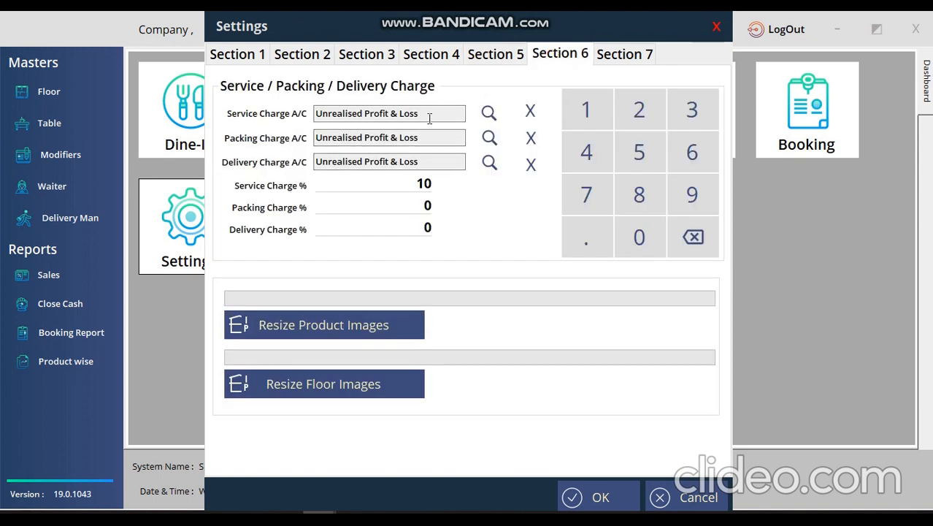
# Check the service charge account and the 10% service, 0% packing and delivery charges.
pyautogui.click(488, 113)
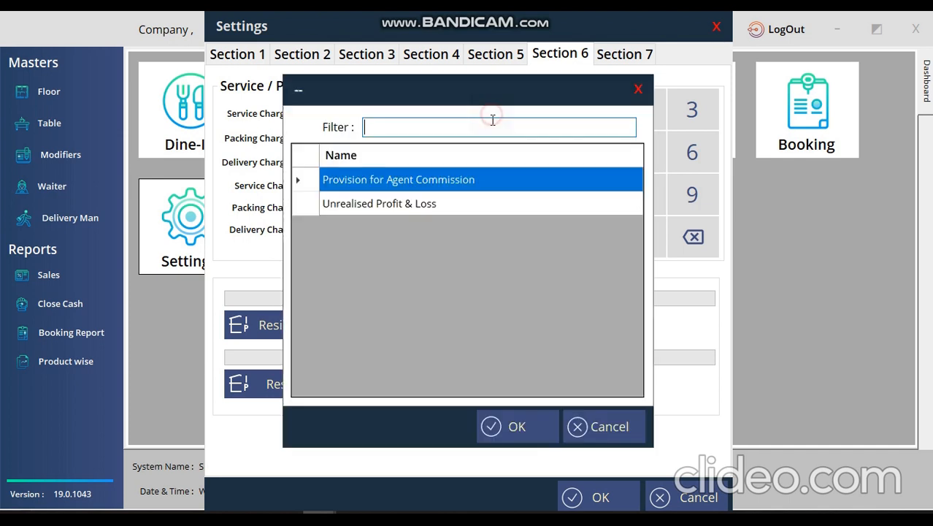
pyautogui.click(637, 90)
pyautogui.click(377, 183)
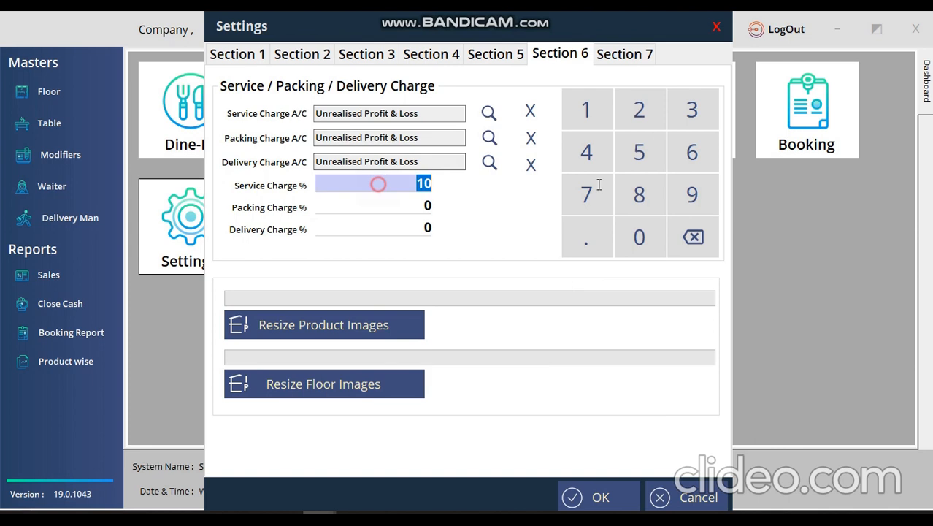
pyautogui.click(409, 204)
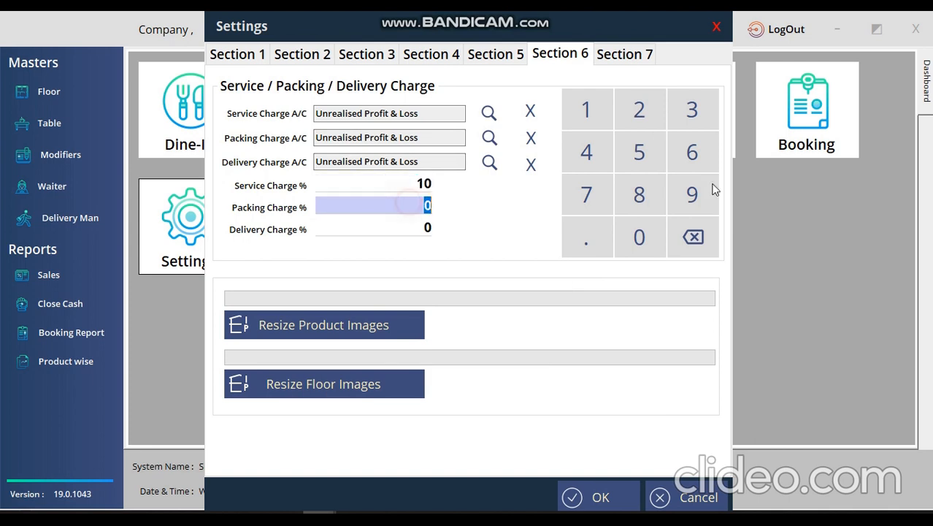
pyautogui.click(420, 228)
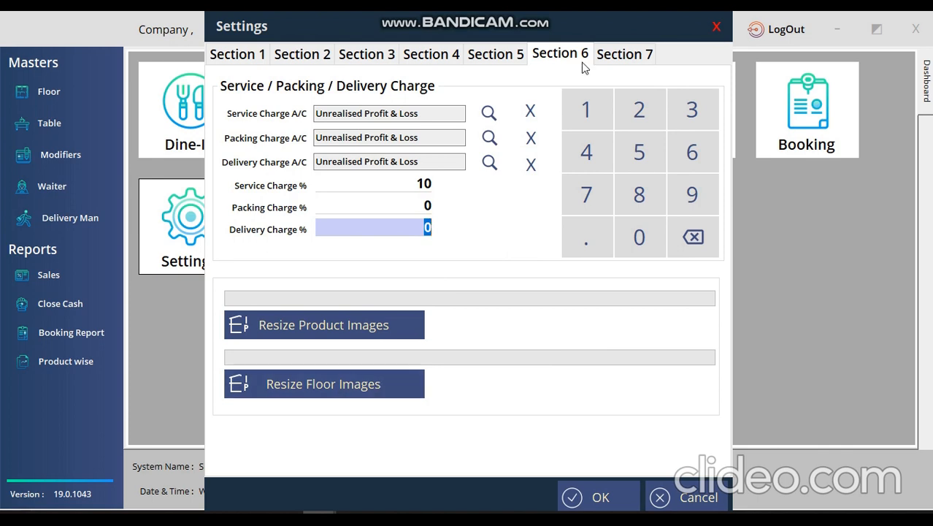
# Review the Section 7 bill print formats and save the restaurant settings.
pyautogui.click(614, 57)
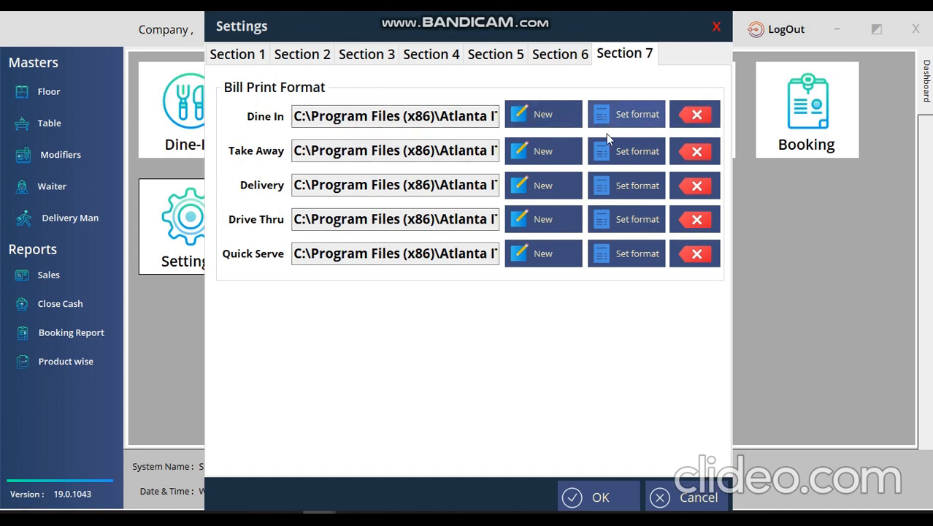
pyautogui.click(597, 497)
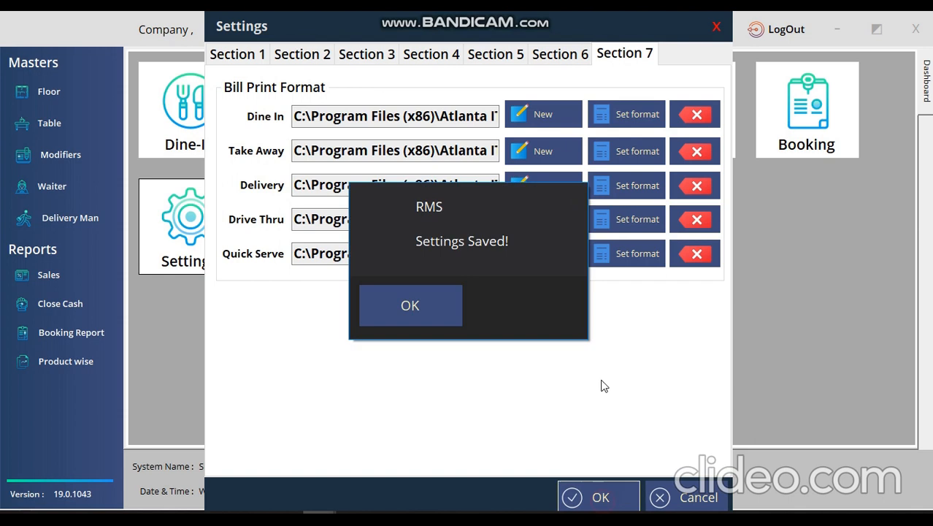
pyautogui.click(406, 304)
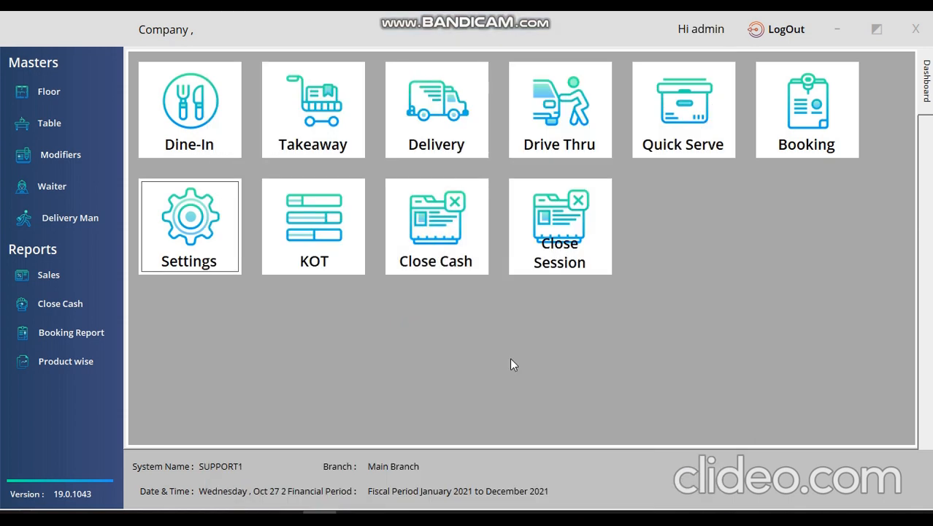